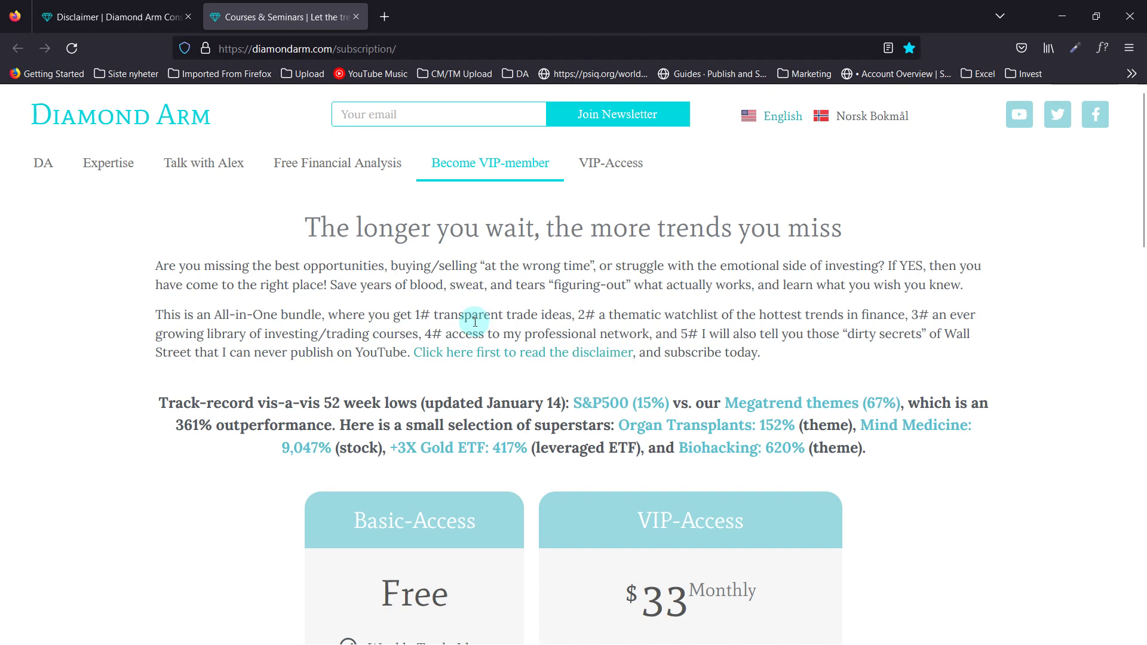
Switch to the Diamond Arm Disclaimer tab in Firefox
{"action": "left_click", "coordinate": [108, 4]}
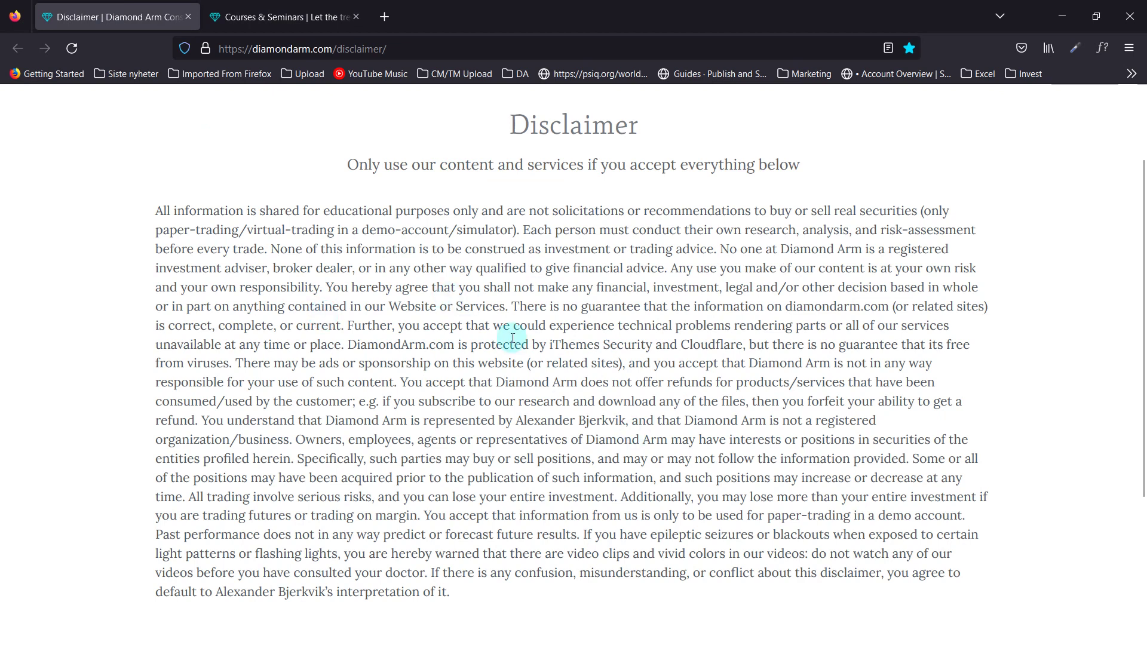
In the Excel watchlist, dismiss the financial data disclaimer notice
{"action": "key", "text": "alt+Tab"}
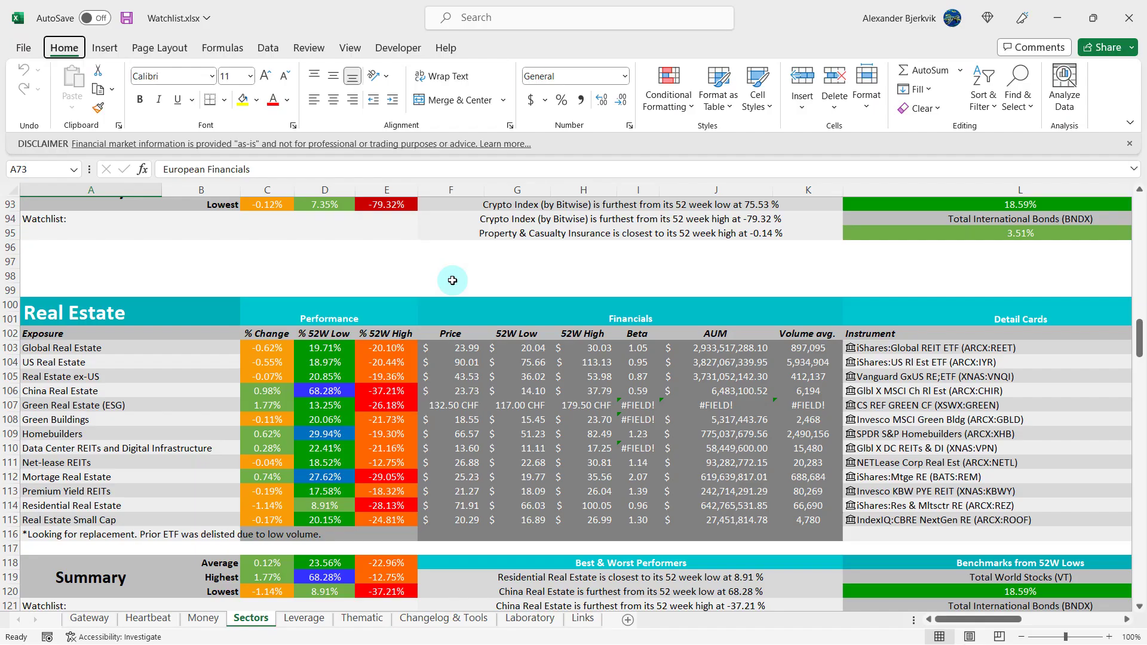
{"action": "key", "text": "alt+q"}
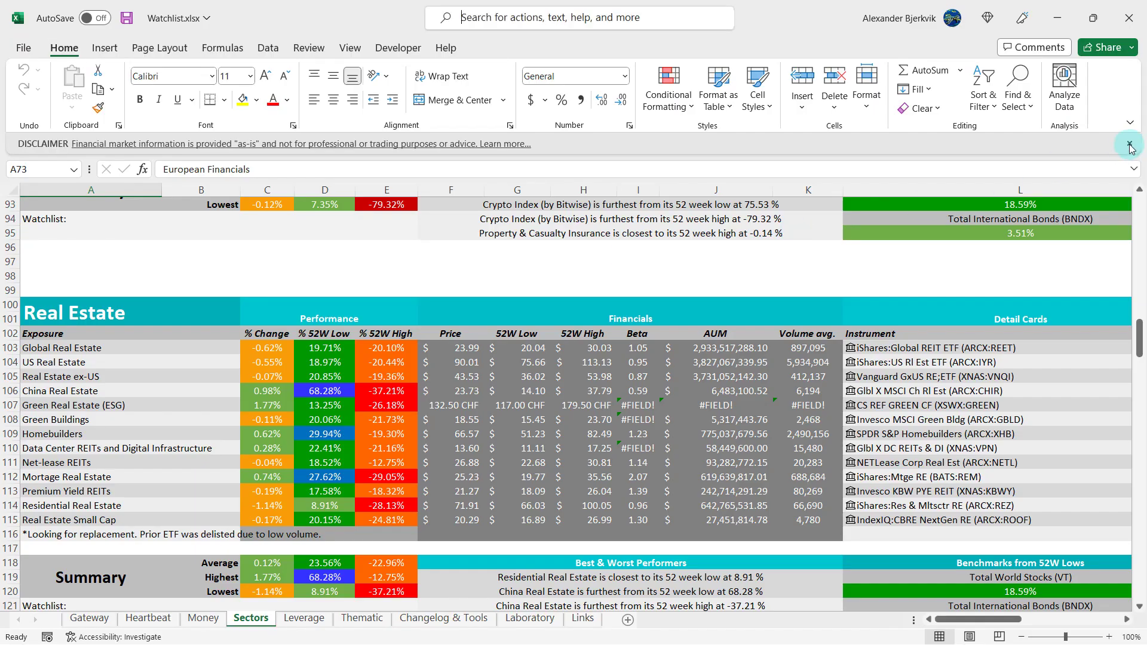
{"action": "left_click", "coordinate": [1131, 150]}
{"action": "left_click", "coordinate": [327, 252]}
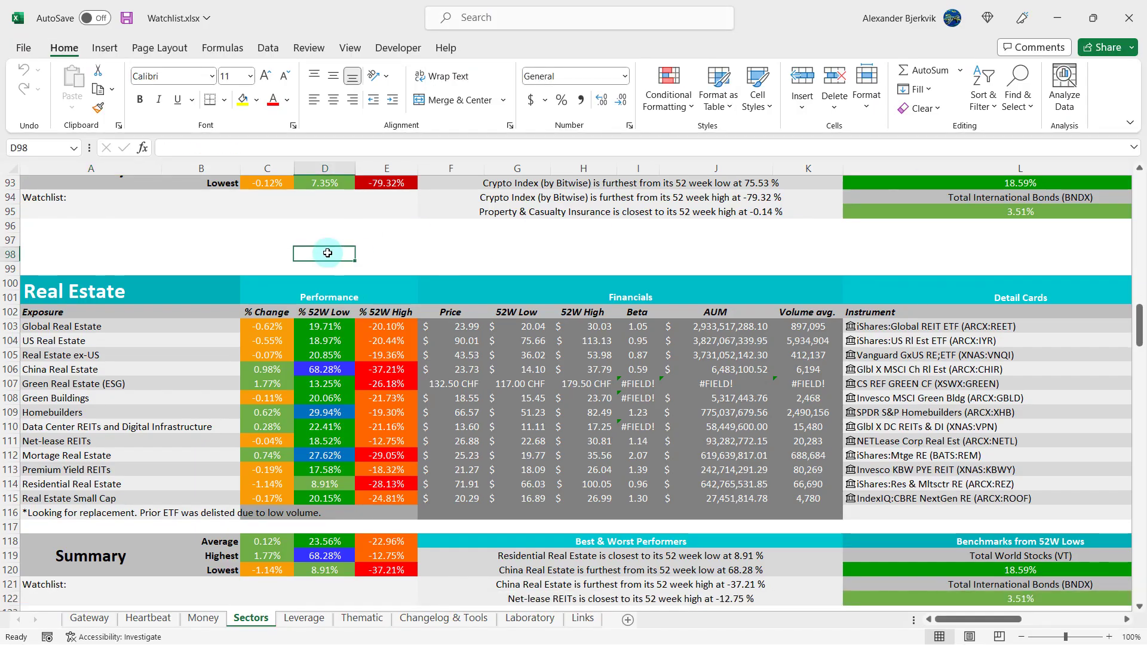
Check the European Financials row's name, % 52W Low and % 52W High formulas
{"action": "scroll", "coordinate": [357, 353], "scroll_direction": "up", "scroll_amount": 11}
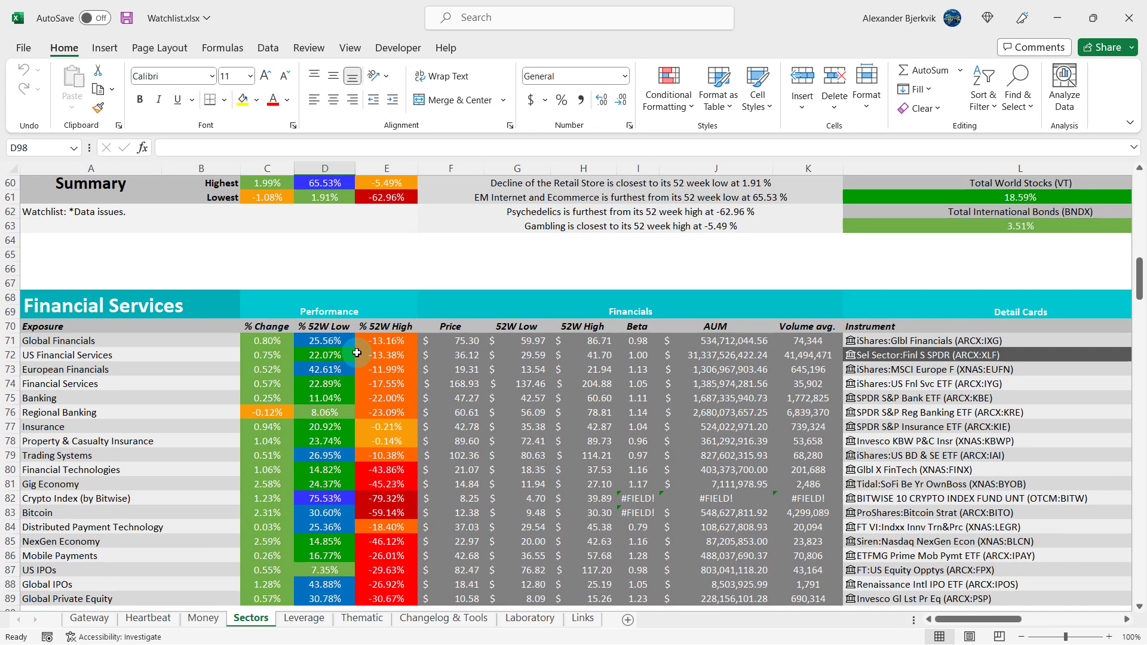
{"action": "scroll", "coordinate": [356, 353], "scroll_direction": "down", "scroll_amount": 2}
{"action": "left_click", "coordinate": [120, 290]}
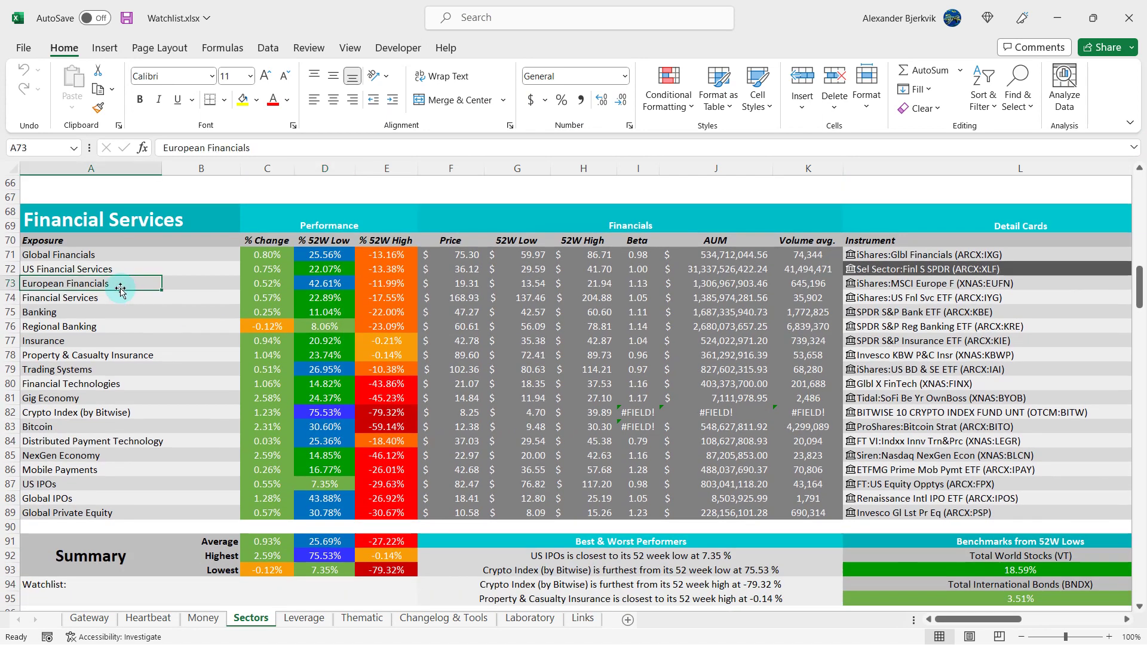
{"action": "left_click", "coordinate": [333, 285]}
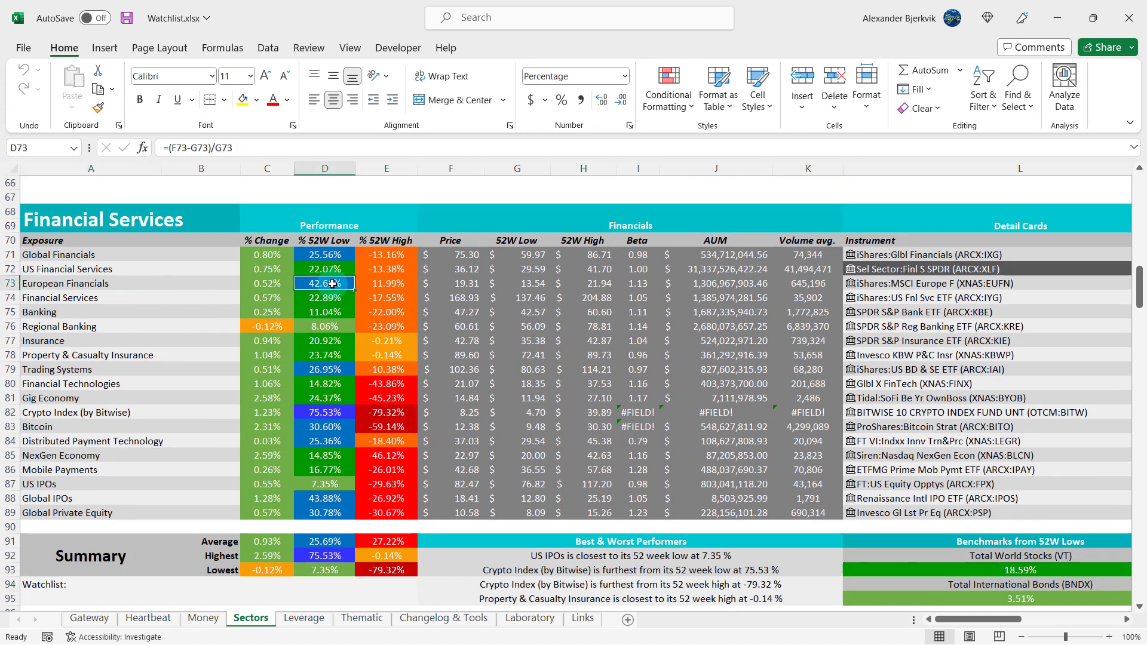
{"action": "left_click", "coordinate": [395, 289]}
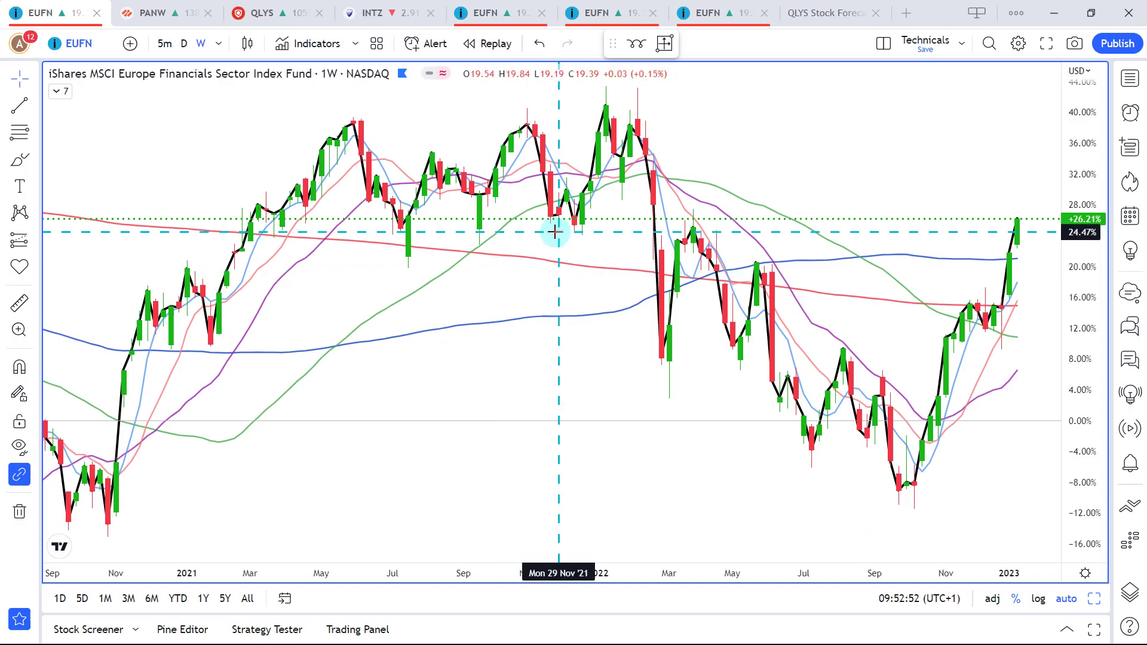
Pan and zoom the weekly EUFN chart out to show history back to 2010
{"action": "left_click_drag", "start_coordinate": [494, 231], "coordinate": [402, 274]}
{"action": "scroll", "coordinate": [402, 274], "scroll_direction": "down", "scroll_amount": 10}
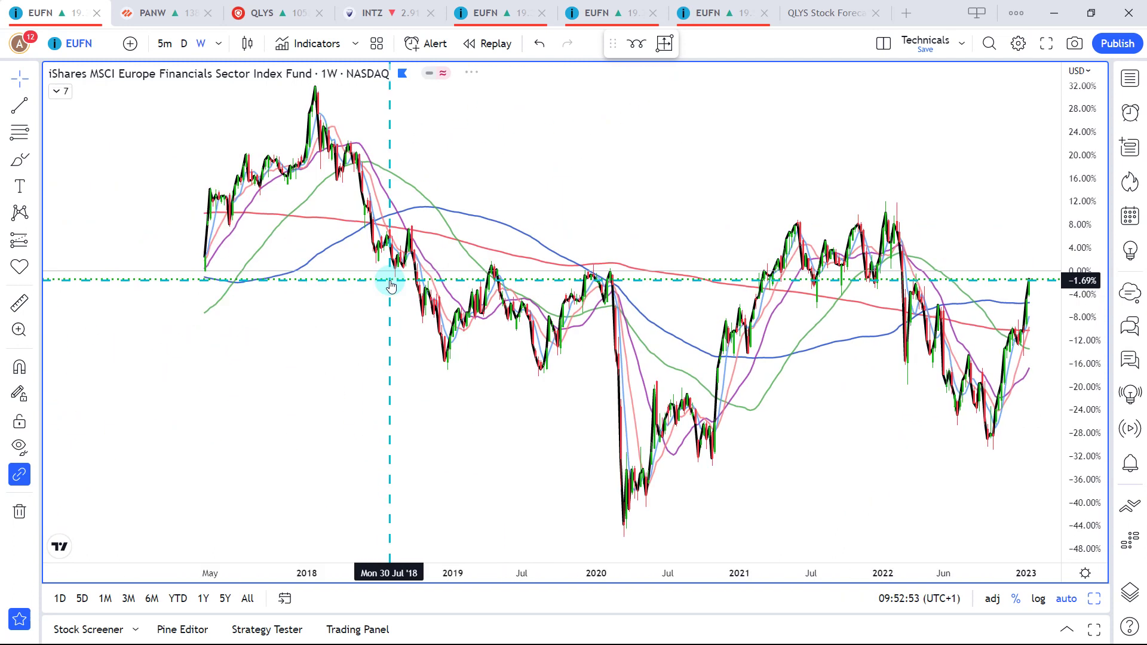
{"action": "scroll", "coordinate": [425, 269], "scroll_direction": "down", "scroll_amount": 5}
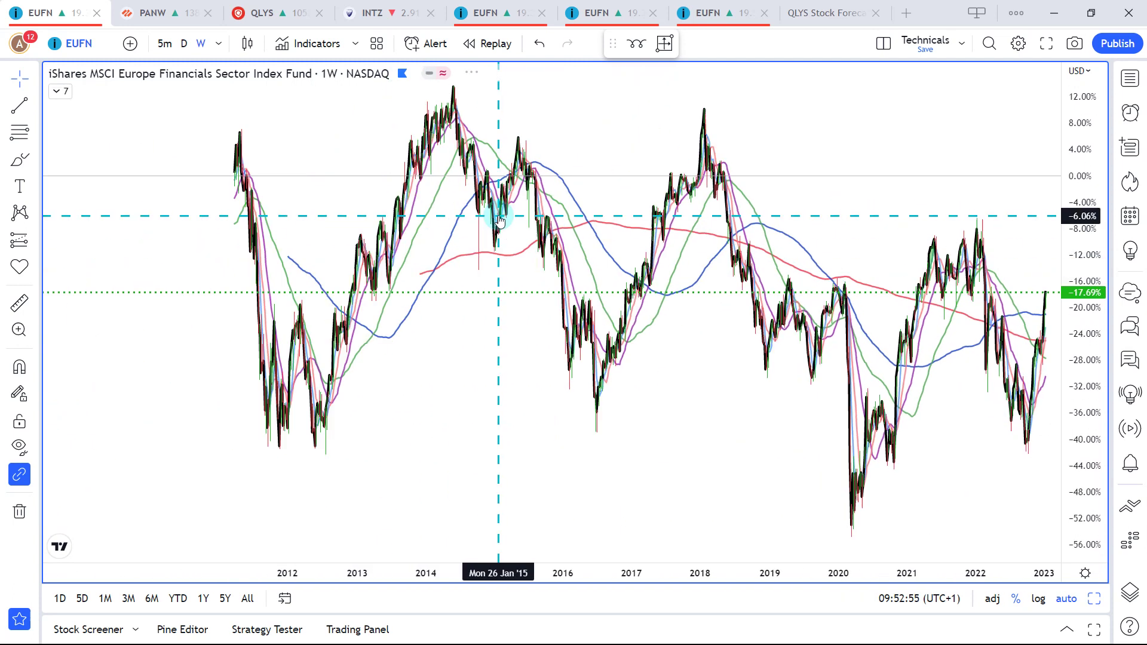
{"action": "scroll", "coordinate": [541, 159], "scroll_direction": "up", "scroll_amount": 5}
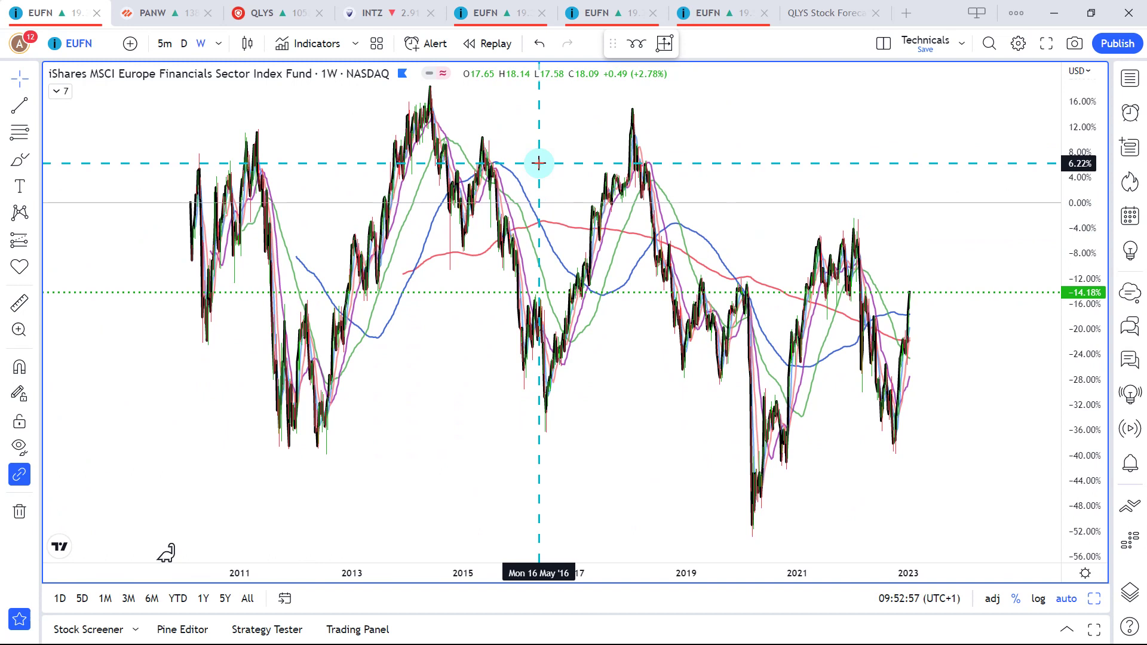
{"action": "scroll", "coordinate": [512, 137], "scroll_direction": "down", "scroll_amount": 3}
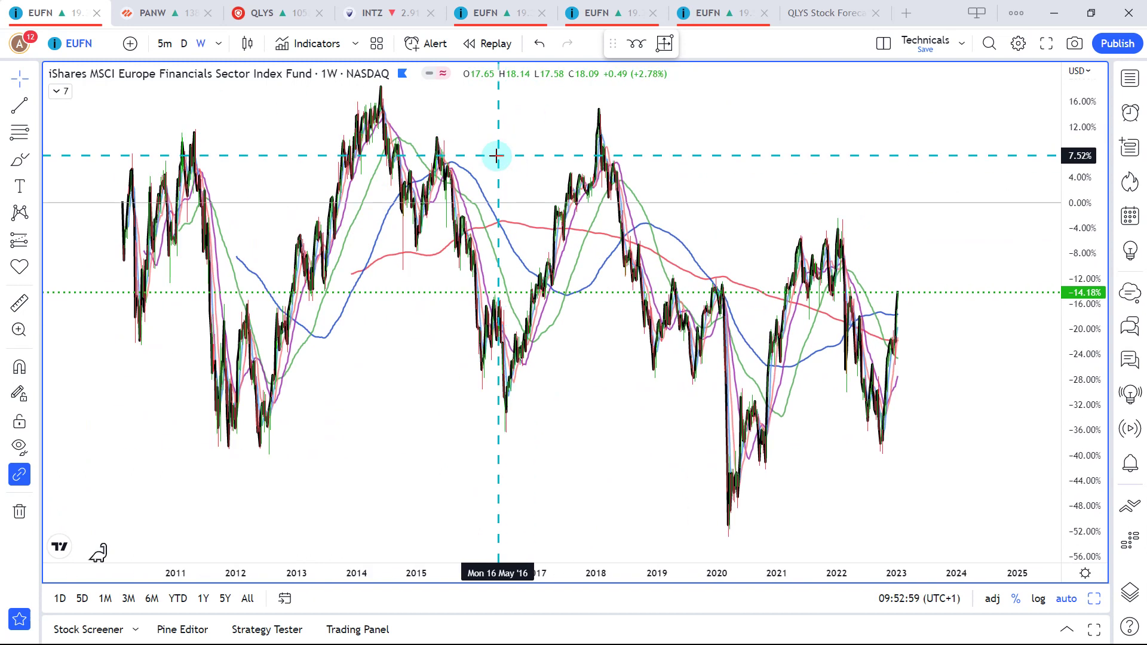
Draw cyclic lines from the 2016 low back to the 2012 low, then delete them
{"action": "left_click", "coordinate": [635, 47]}
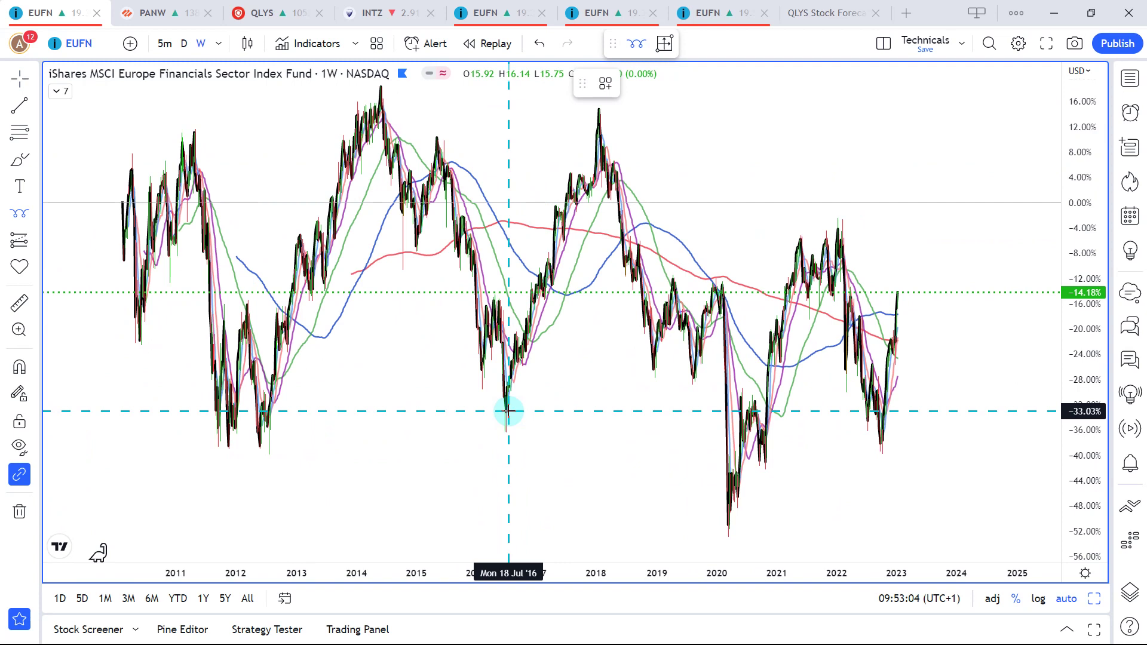
{"action": "left_click_drag", "start_coordinate": [506, 411], "coordinate": [265, 403]}
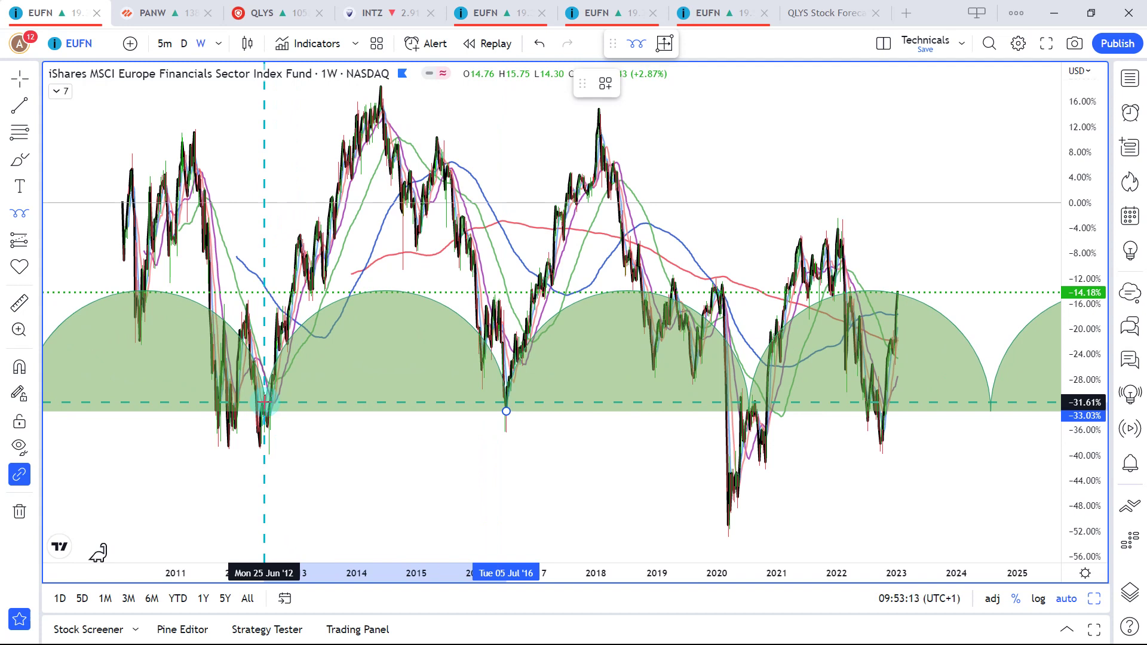
{"action": "left_click_drag", "start_coordinate": [264, 402], "coordinate": [266, 406]}
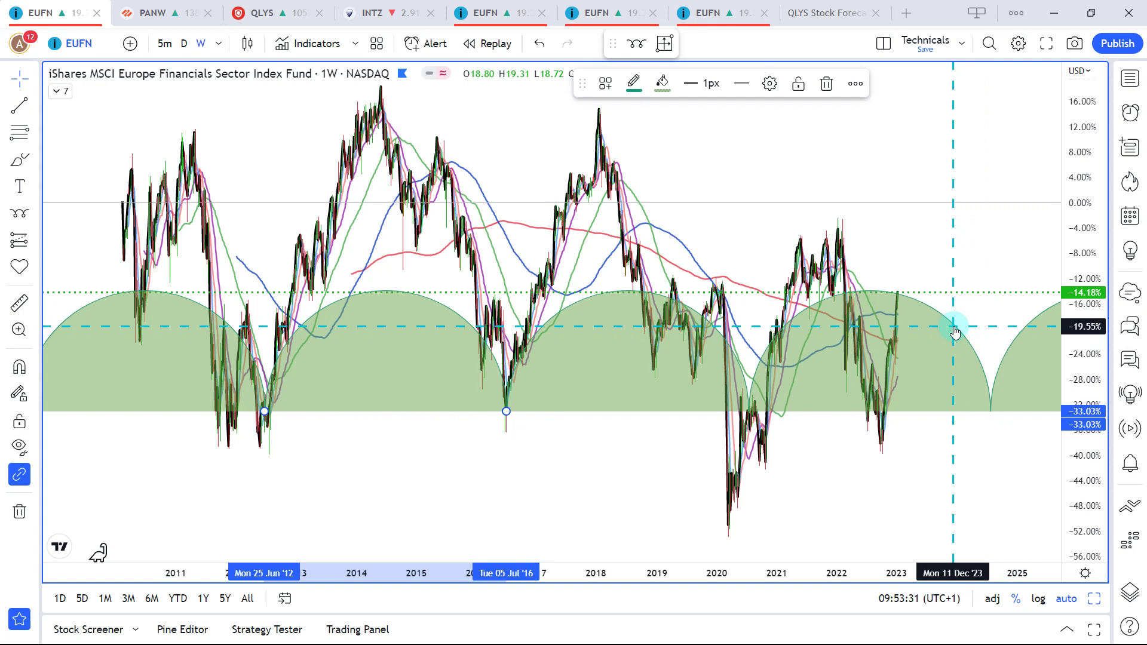
{"action": "key", "text": "Delete"}
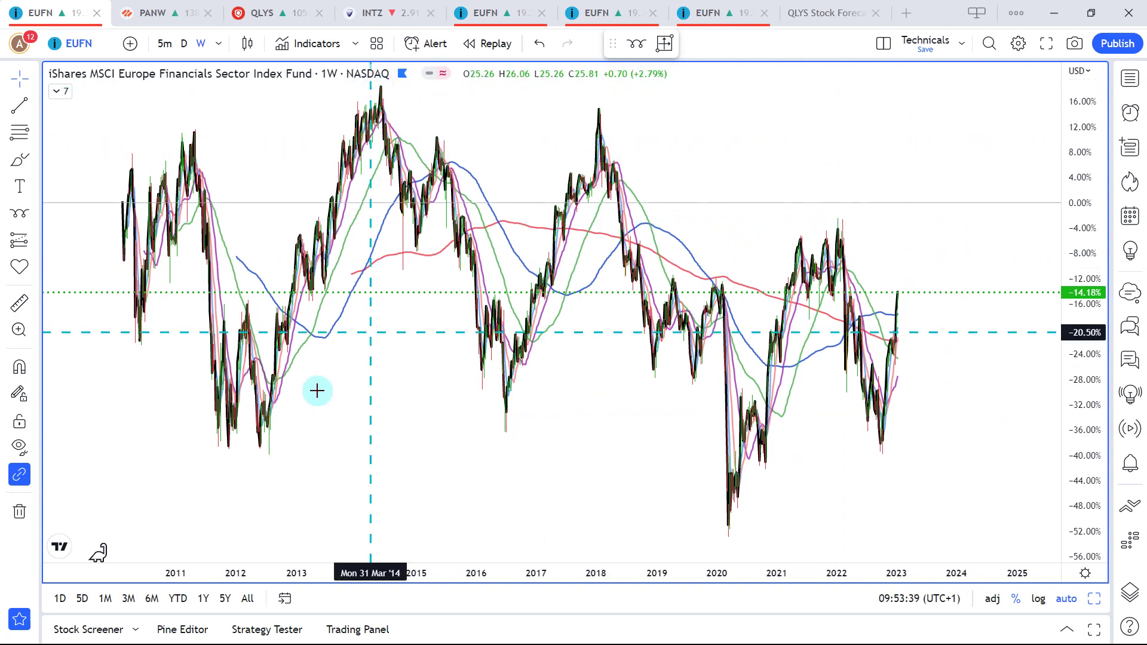
{"action": "key", "text": "ctrl+alt+g"}
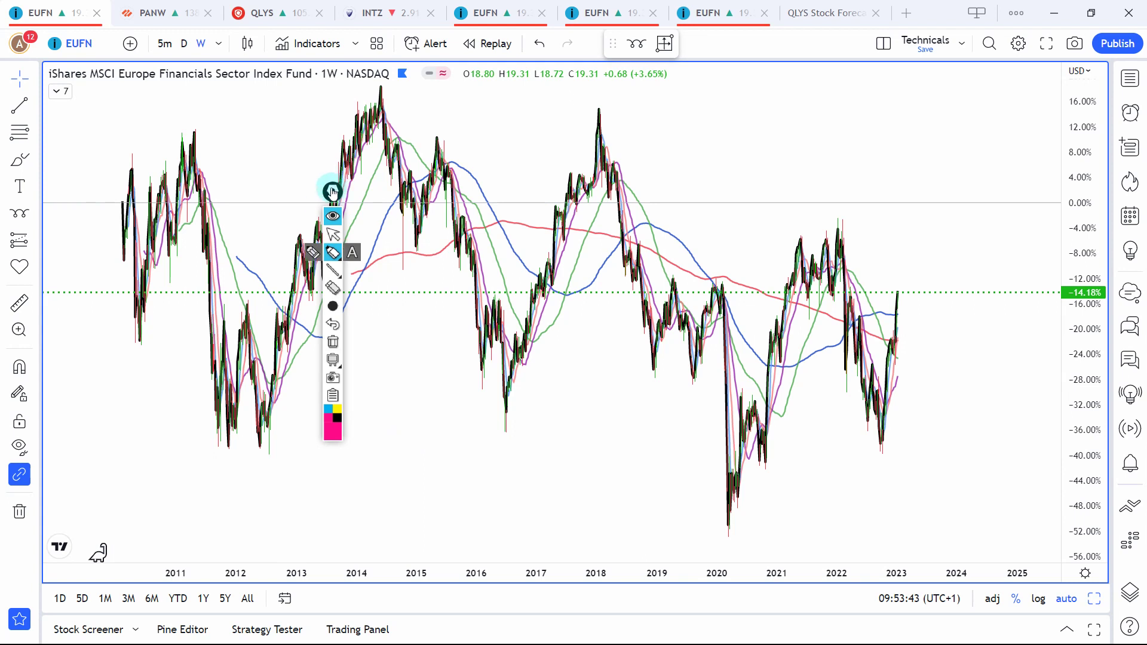
{"action": "left_click_drag", "start_coordinate": [332, 192], "coordinate": [21, 177]}
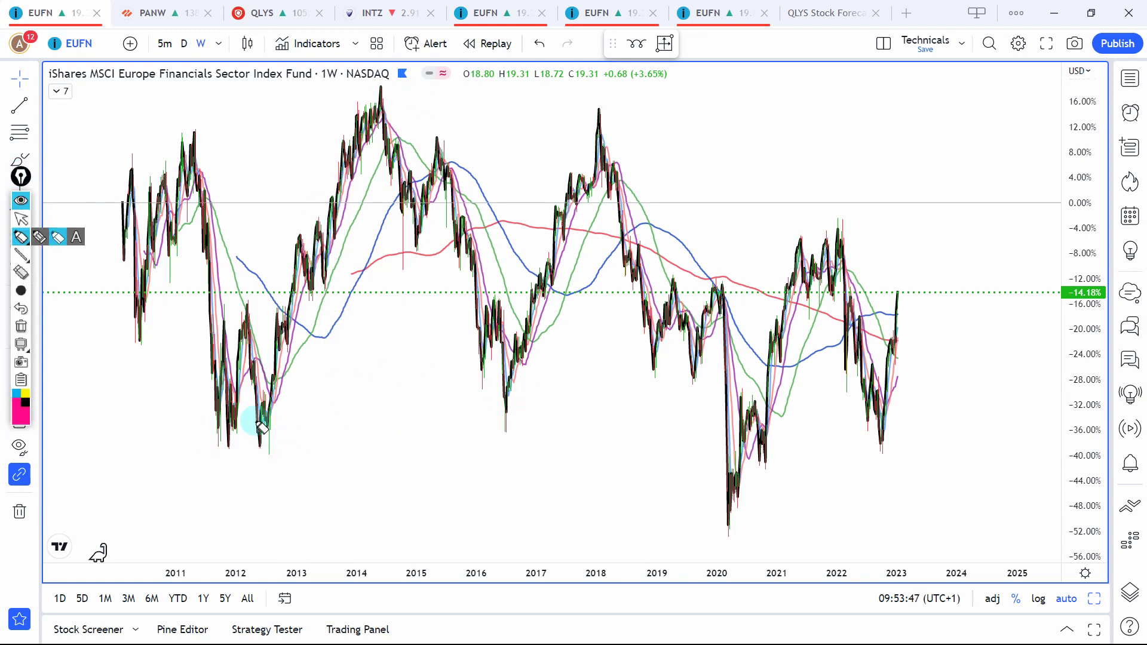
{"action": "left_click_drag", "start_coordinate": [261, 441], "coordinate": [324, 440]}
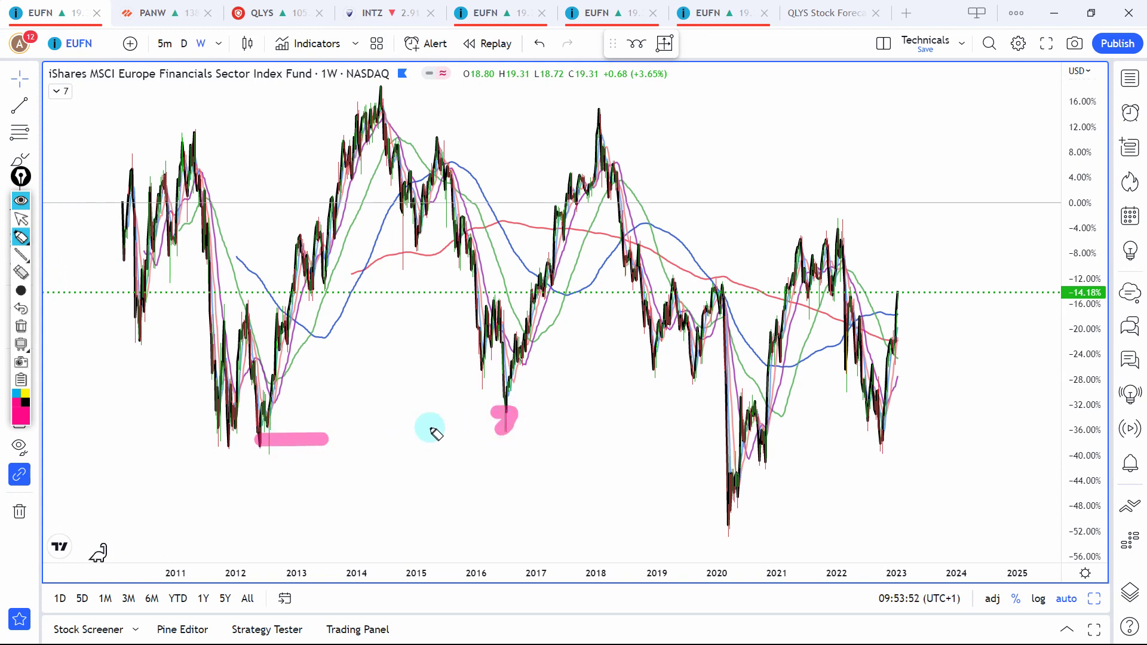
{"action": "left_click_drag", "start_coordinate": [363, 435], "coordinate": [388, 414]}
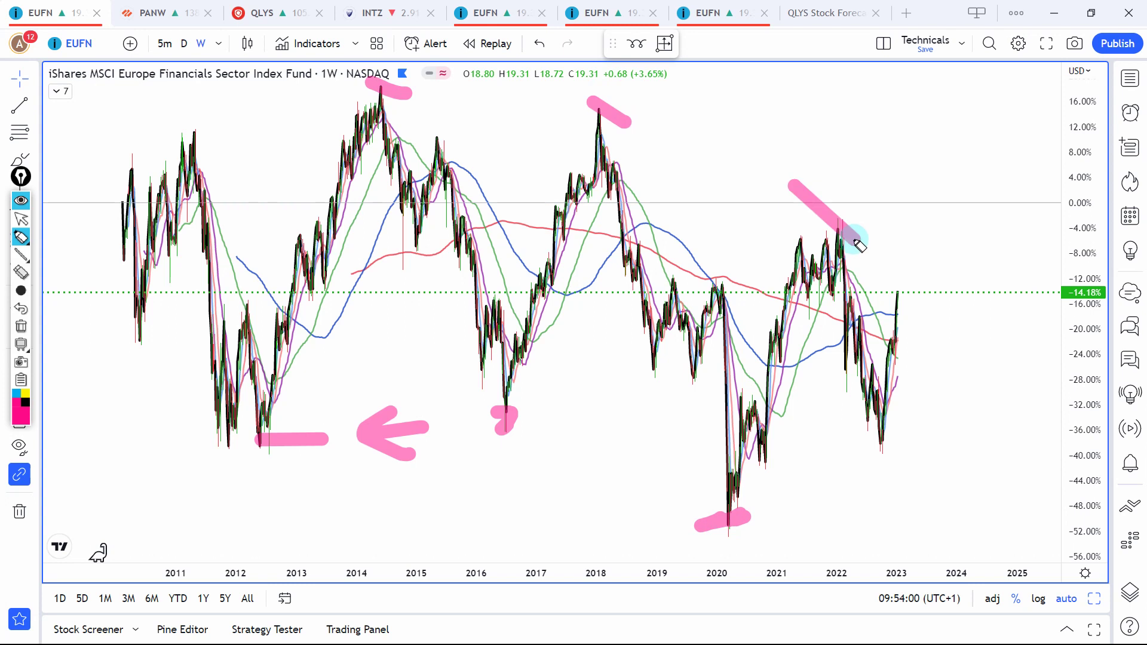
{"action": "key", "text": "Escape"}
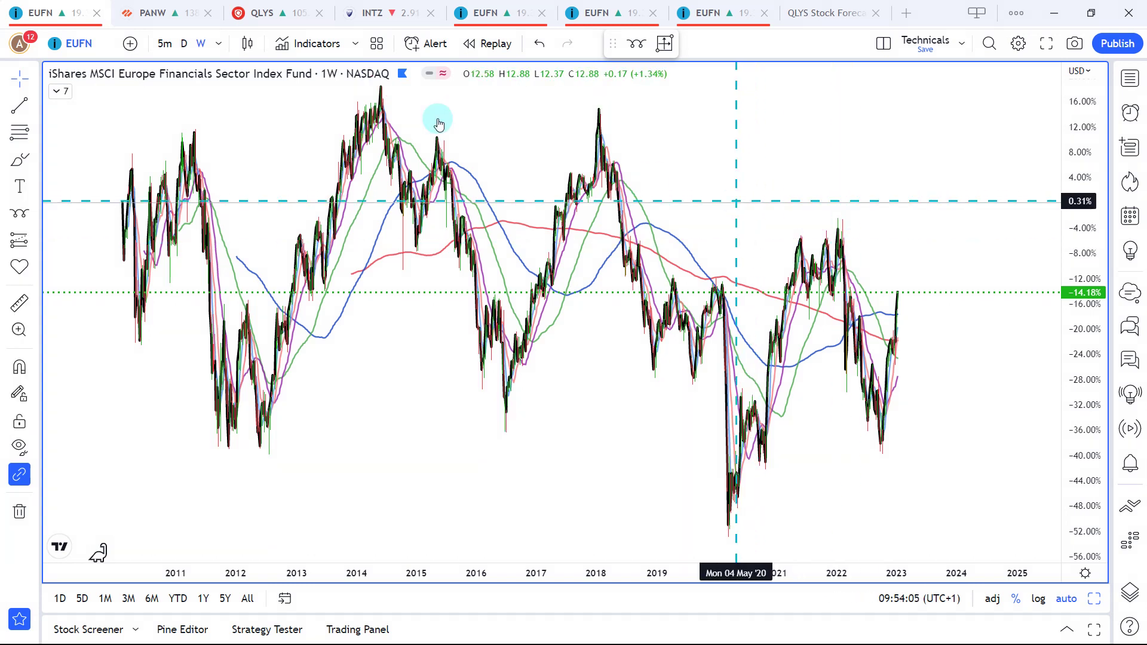
{"action": "left_click", "coordinate": [184, 43]}
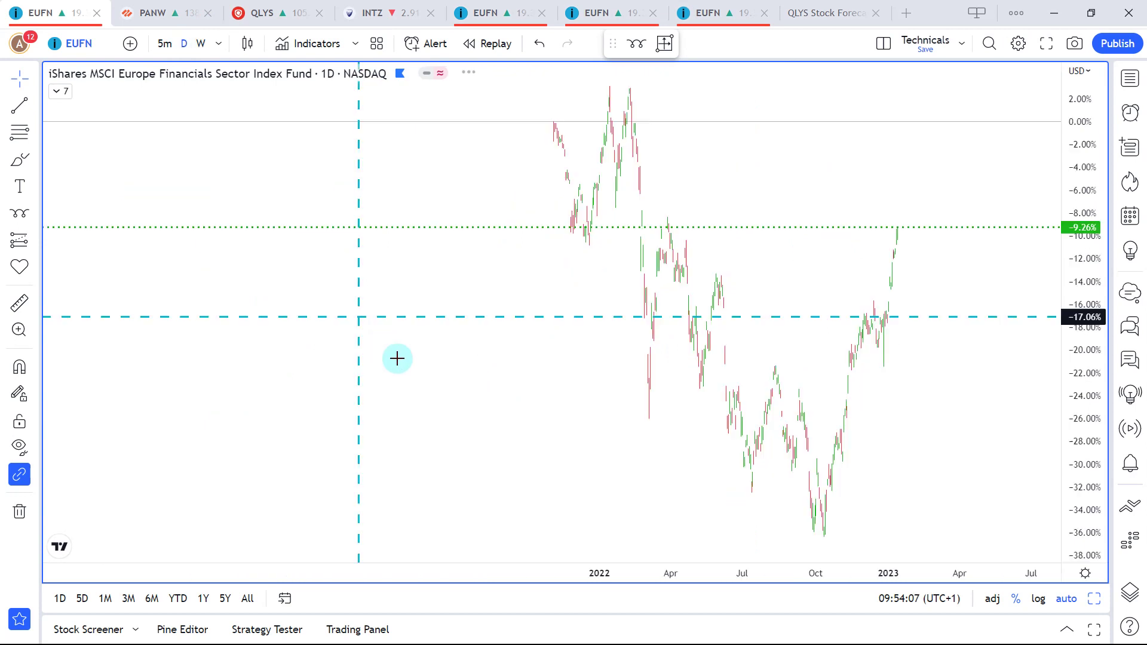
{"action": "scroll", "coordinate": [406, 360], "scroll_direction": "up", "scroll_amount": 5}
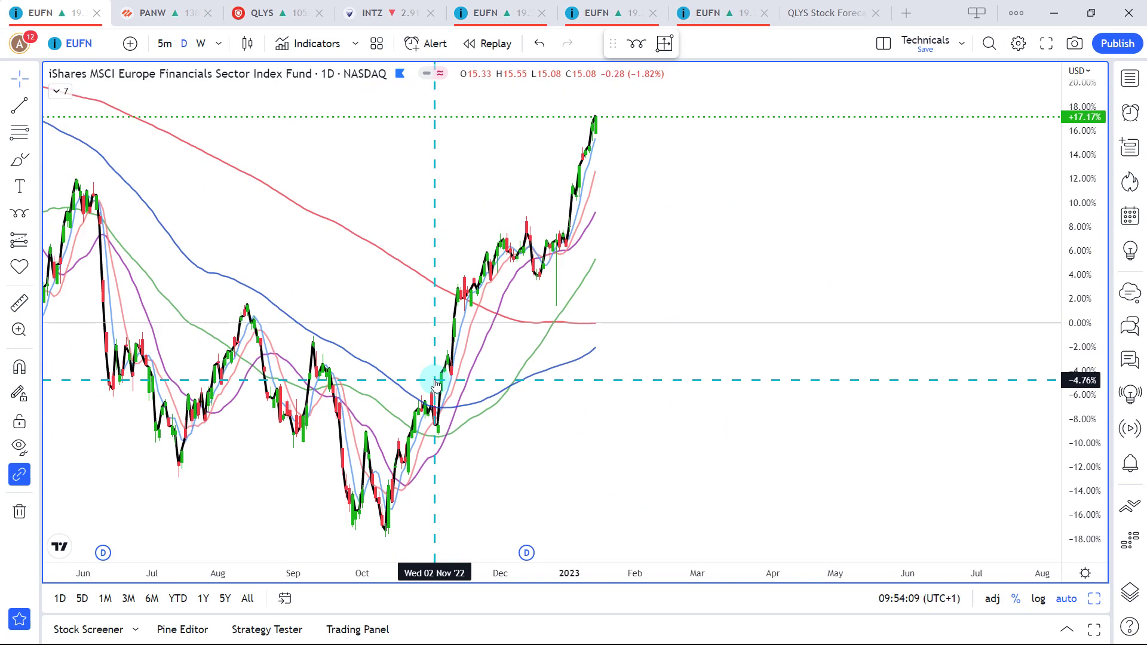
{"action": "scroll", "coordinate": [434, 383], "scroll_direction": "down", "scroll_amount": 6}
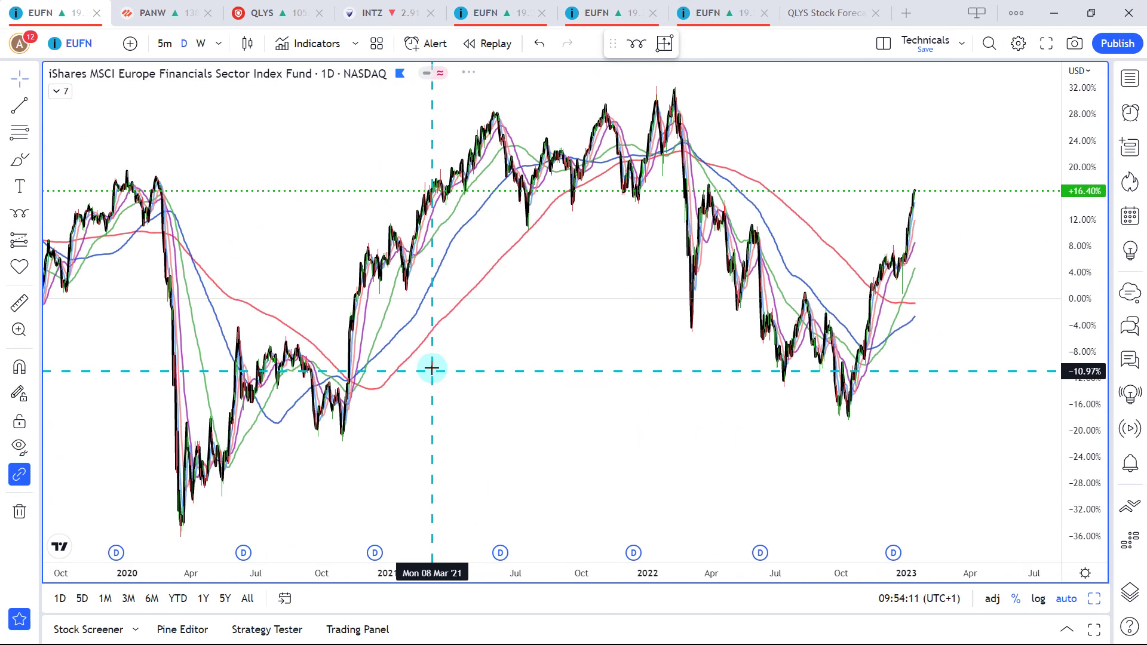
{"action": "scroll", "coordinate": [648, 192], "scroll_direction": "up", "scroll_amount": 3}
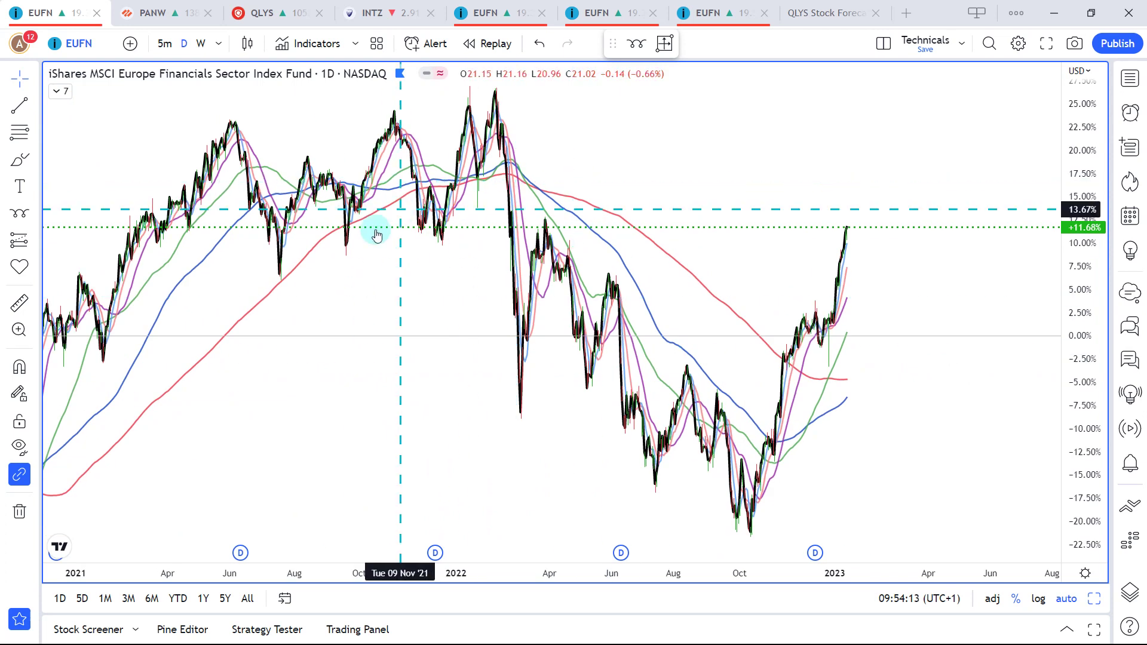
{"action": "left_click", "coordinate": [201, 47]}
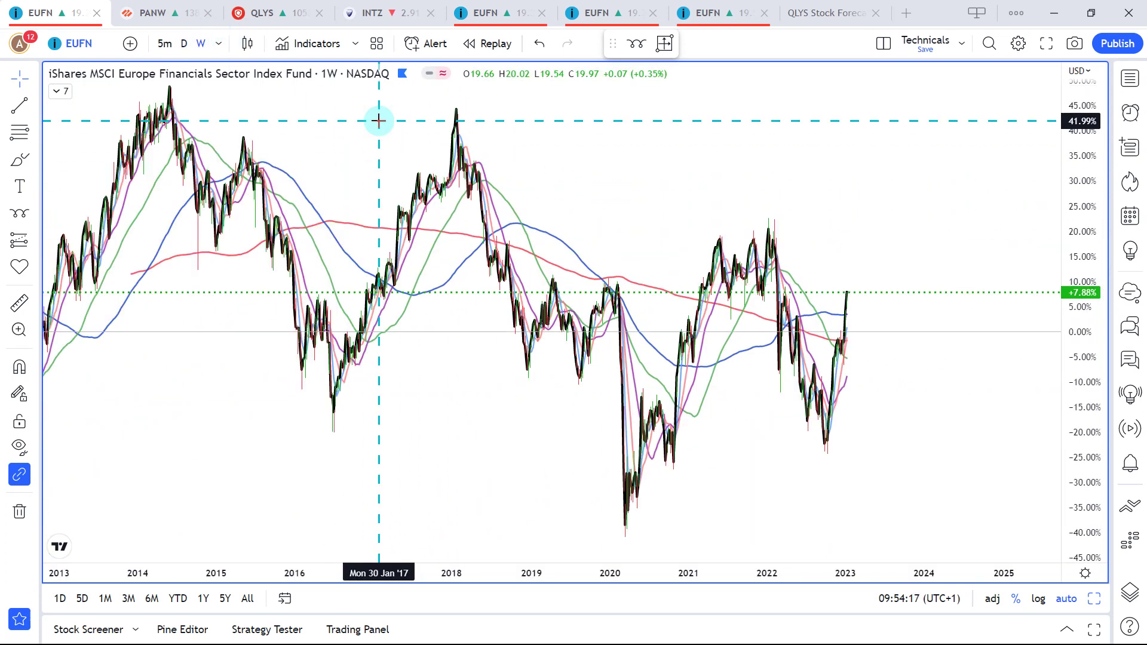
Switch to the two-chart layout with indicators and activate the indicator chart
{"action": "key", "text": "alt+Return"}
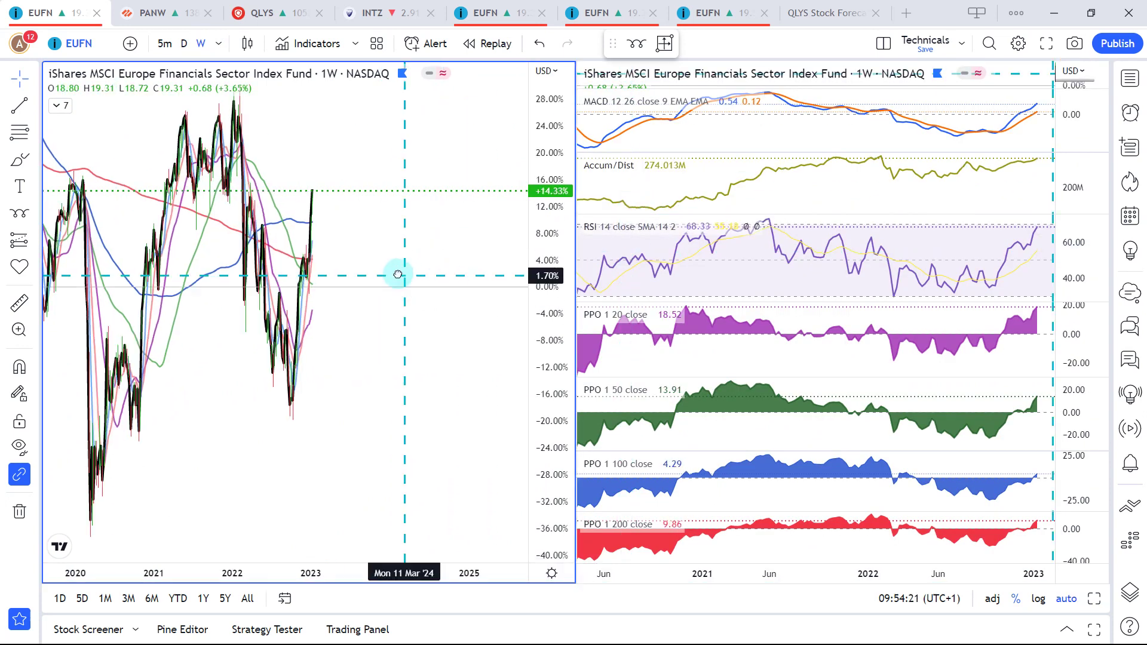
{"action": "left_click_drag", "start_coordinate": [397, 274], "coordinate": [438, 271]}
{"action": "scroll", "coordinate": [890, 194], "scroll_direction": "down", "scroll_amount": 5}
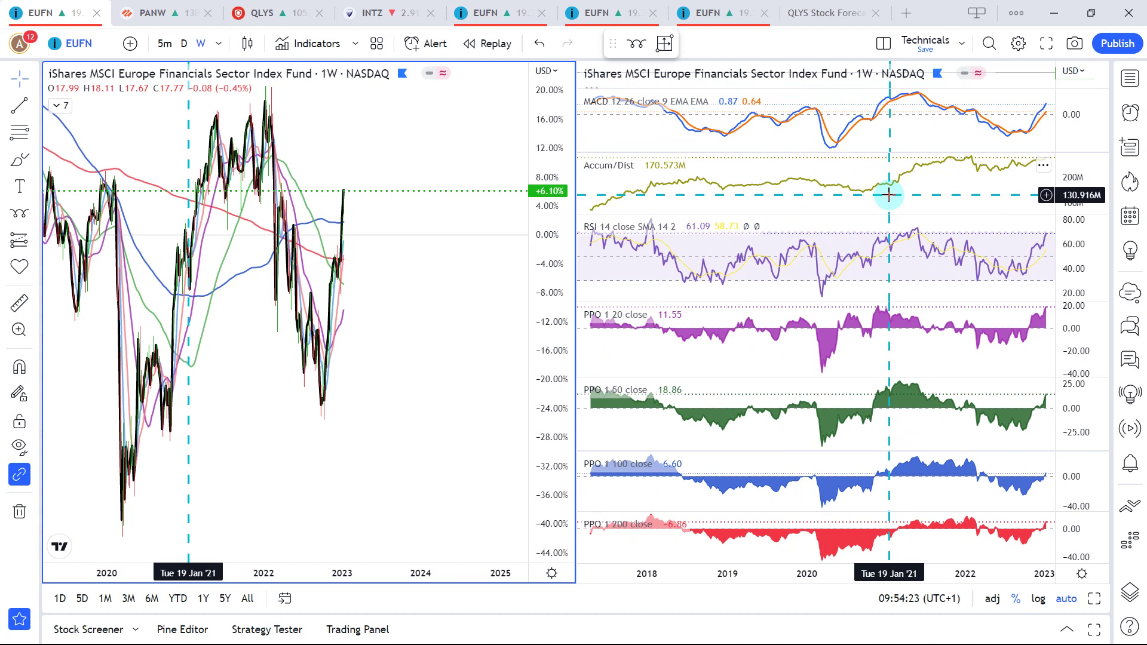
{"action": "left_click", "coordinate": [770, 197]}
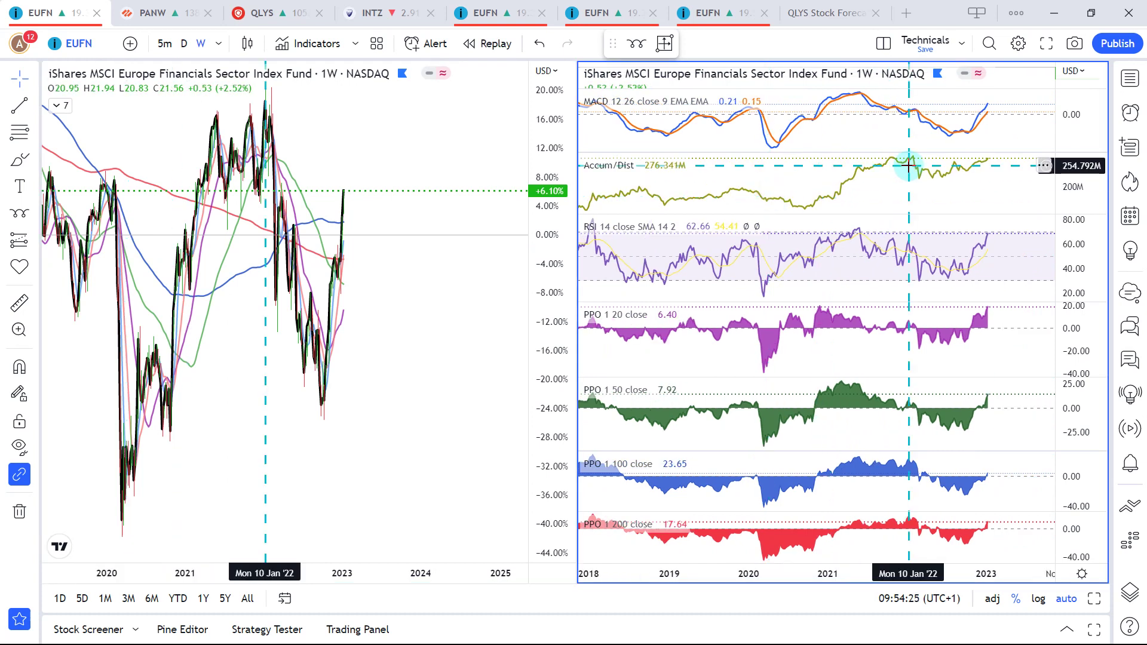
Zoom the left weekly EUFN chart into 2020–2023 and make it the active pane
{"action": "scroll", "coordinate": [911, 161], "scroll_direction": "down", "scroll_amount": 3}
{"action": "scroll", "coordinate": [992, 108], "scroll_direction": "down", "scroll_amount": 4}
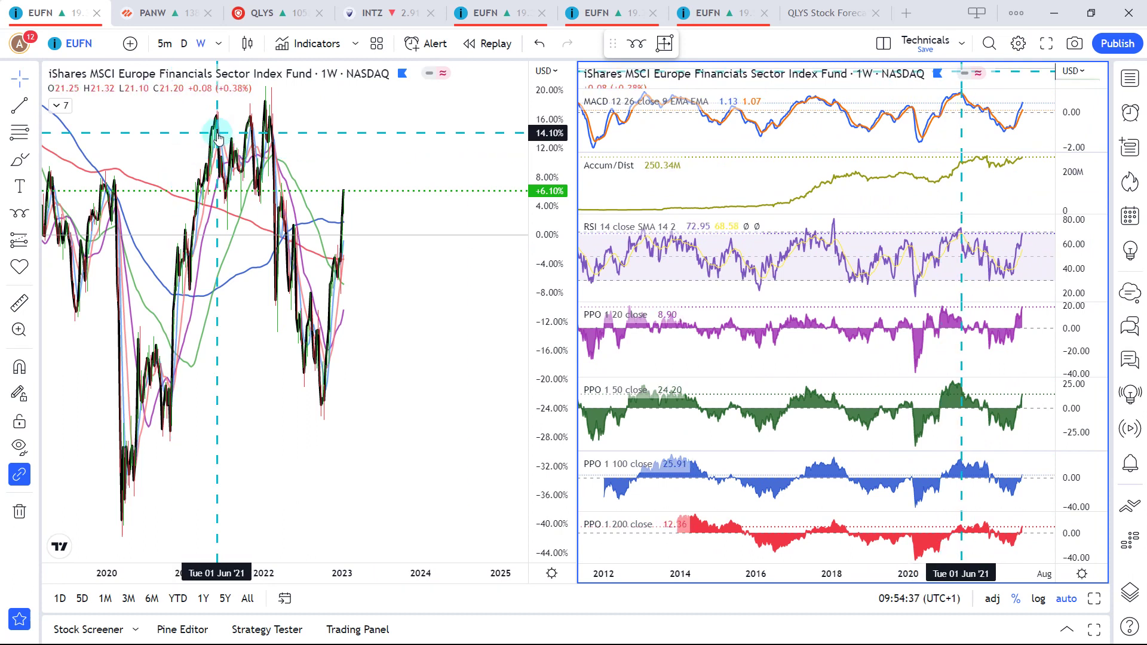
{"action": "scroll", "coordinate": [357, 272], "scroll_direction": "down", "scroll_amount": 3}
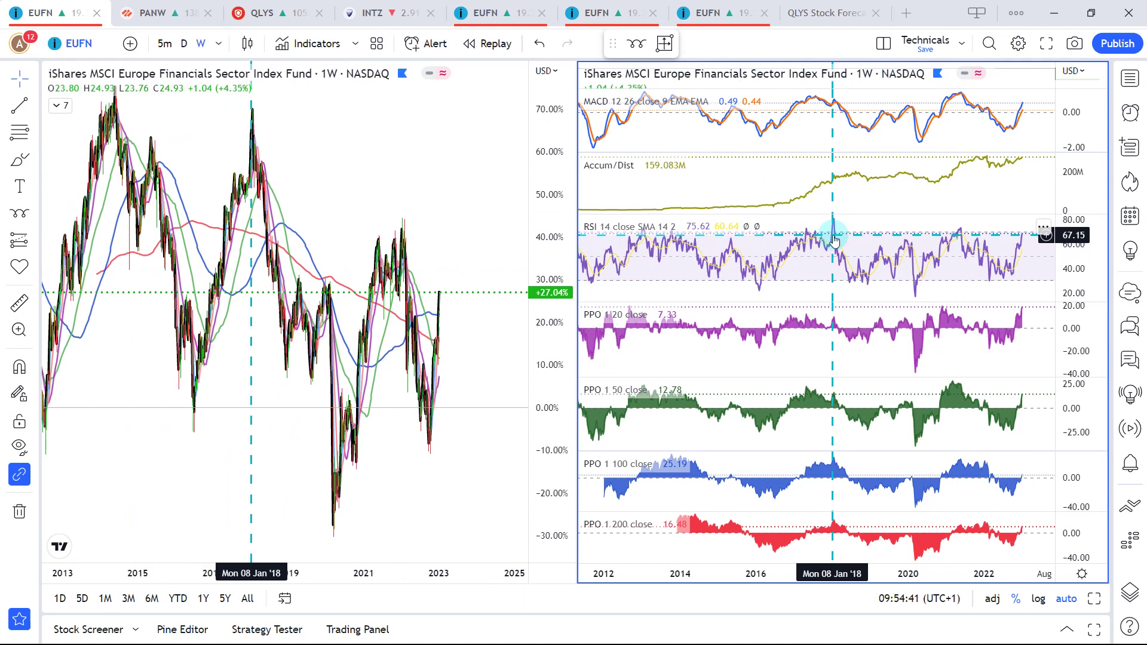
{"action": "scroll", "coordinate": [338, 215], "scroll_direction": "down", "scroll_amount": 1}
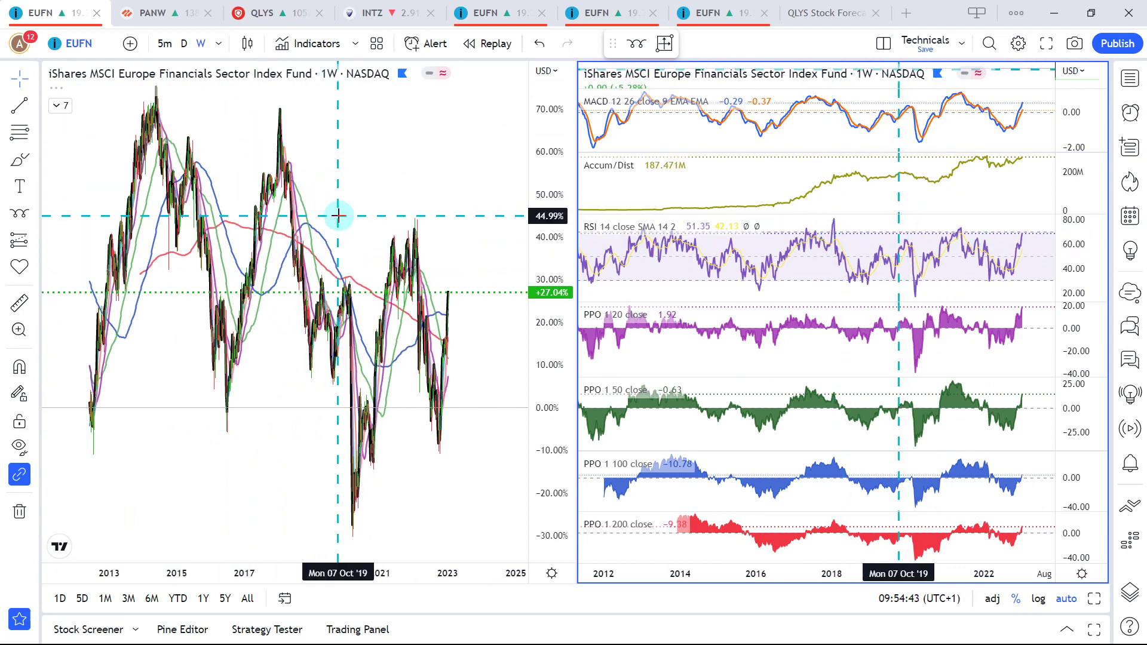
{"action": "scroll", "coordinate": [338, 215], "scroll_direction": "down", "scroll_amount": 1}
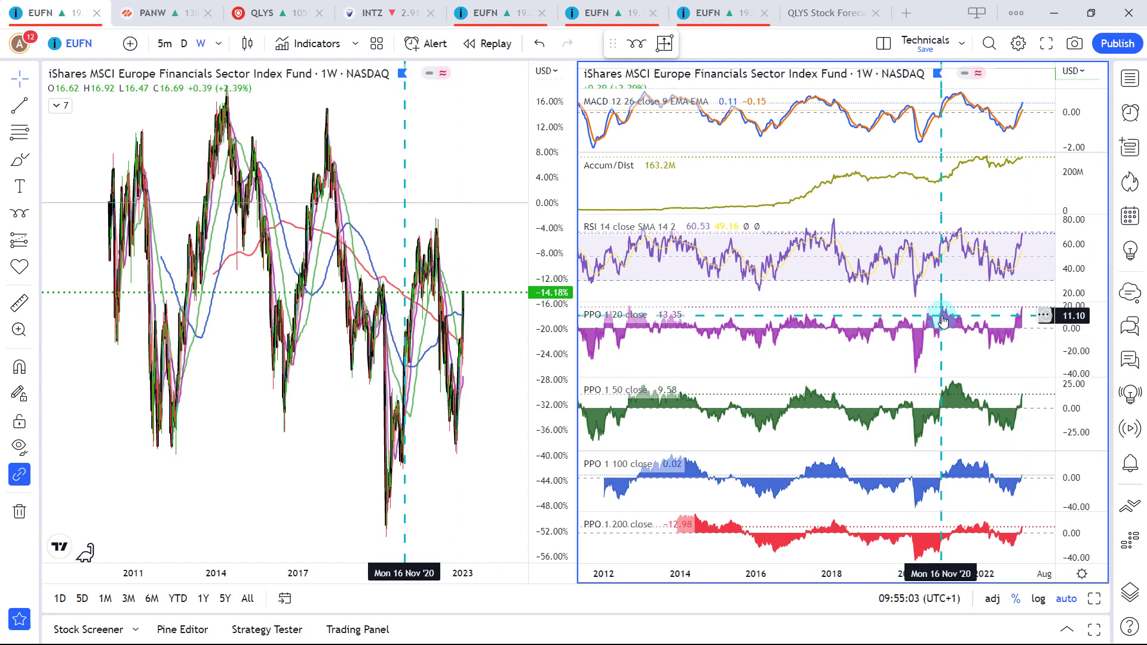
{"action": "scroll", "coordinate": [322, 328], "scroll_direction": "up", "scroll_amount": 10}
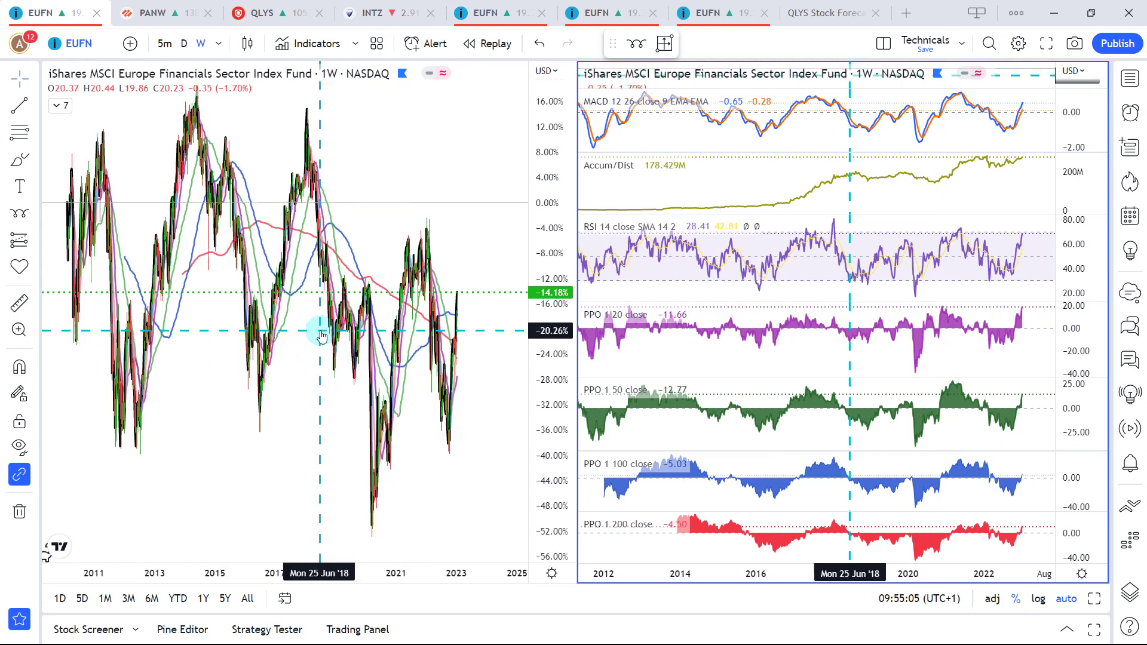
{"action": "left_click", "coordinate": [215, 313]}
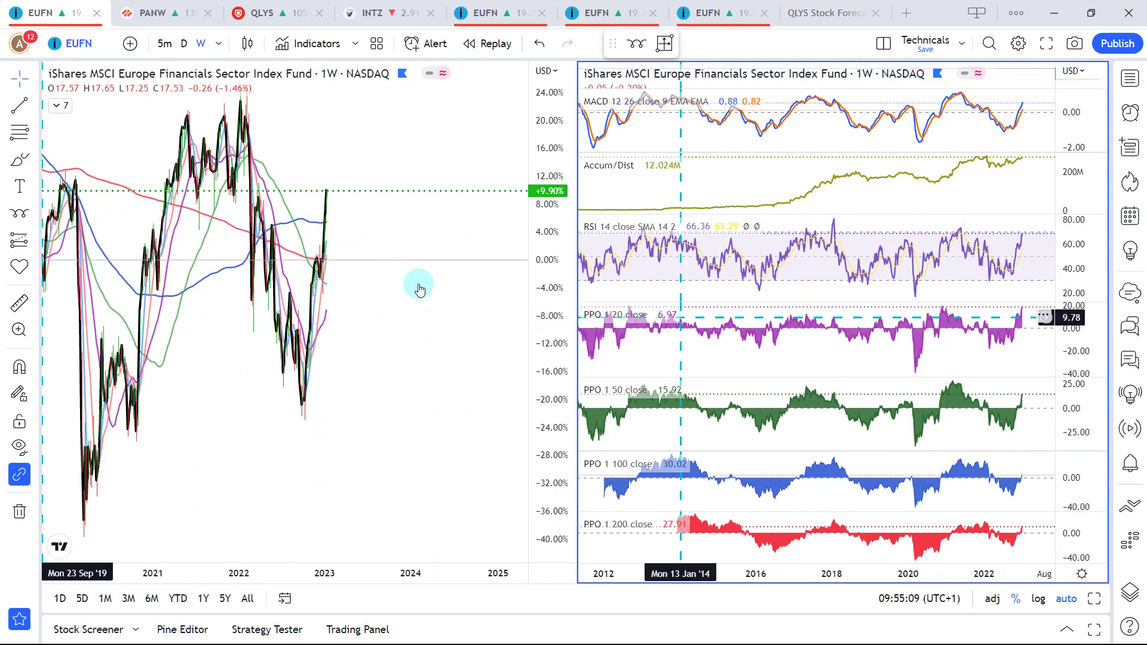
{"action": "left_click", "coordinate": [362, 185]}
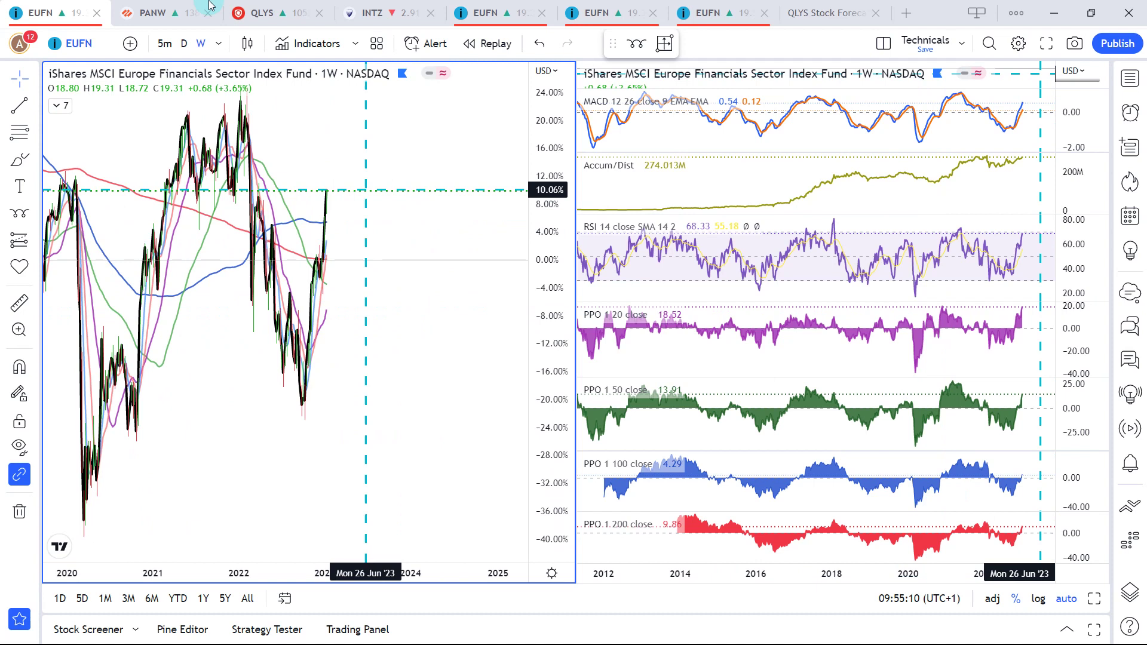
Switch the EUFN charts to daily candles and zoom the left one out to 2019–2023
{"action": "left_click", "coordinate": [183, 48]}
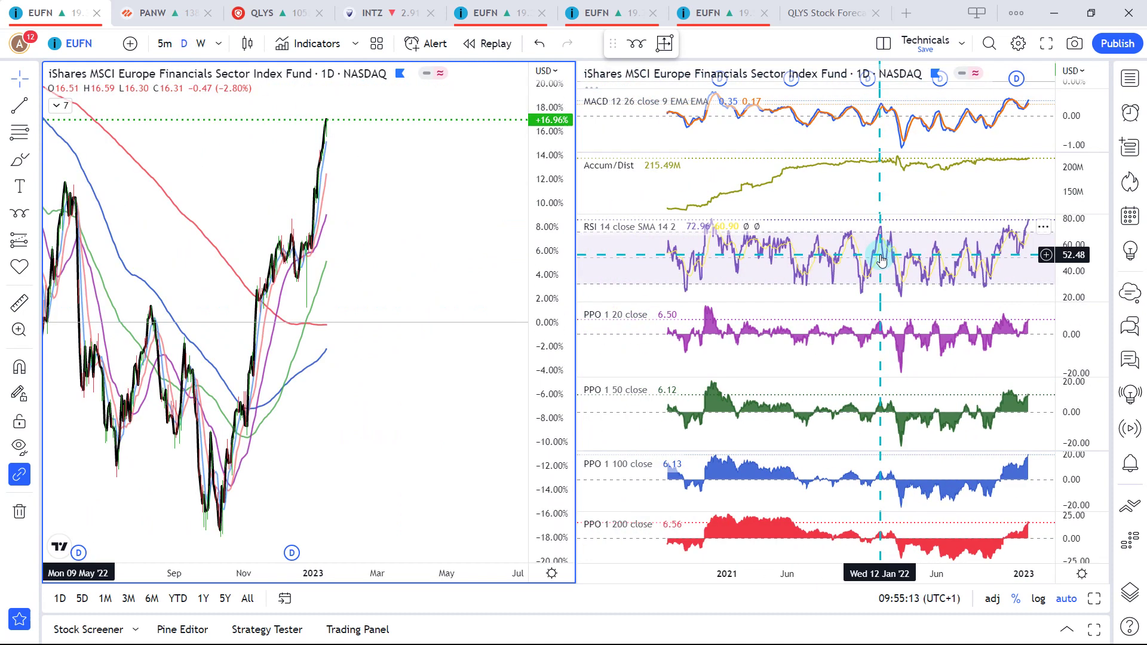
{"action": "scroll", "coordinate": [881, 258], "scroll_direction": "down", "scroll_amount": 5}
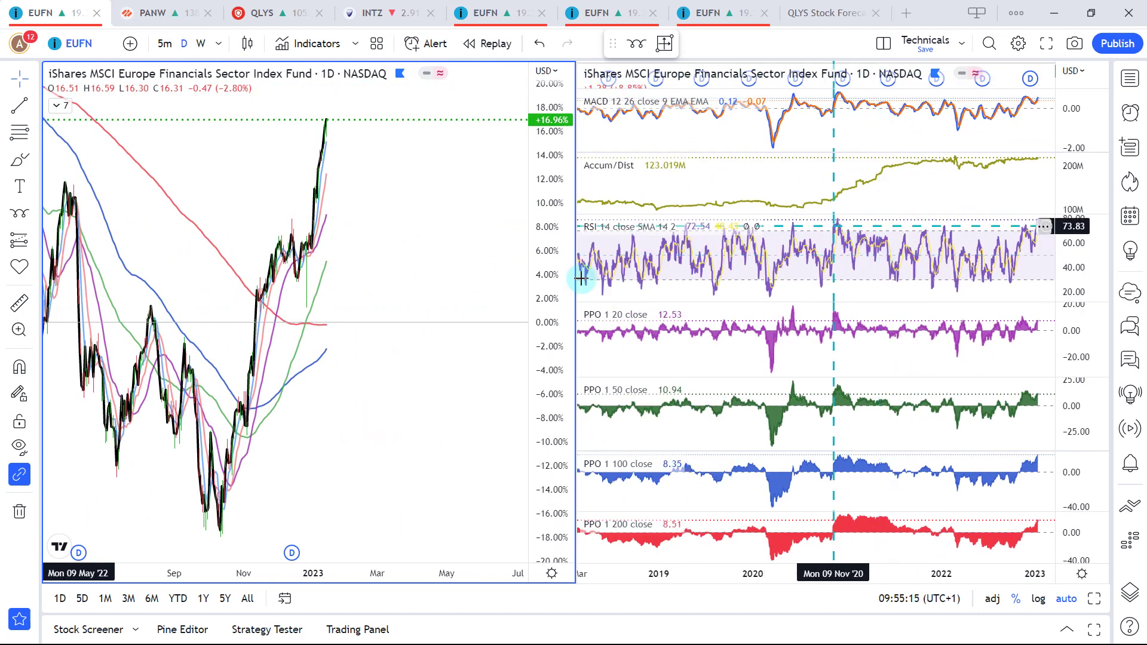
{"action": "scroll", "coordinate": [836, 245], "scroll_direction": "down", "scroll_amount": 5}
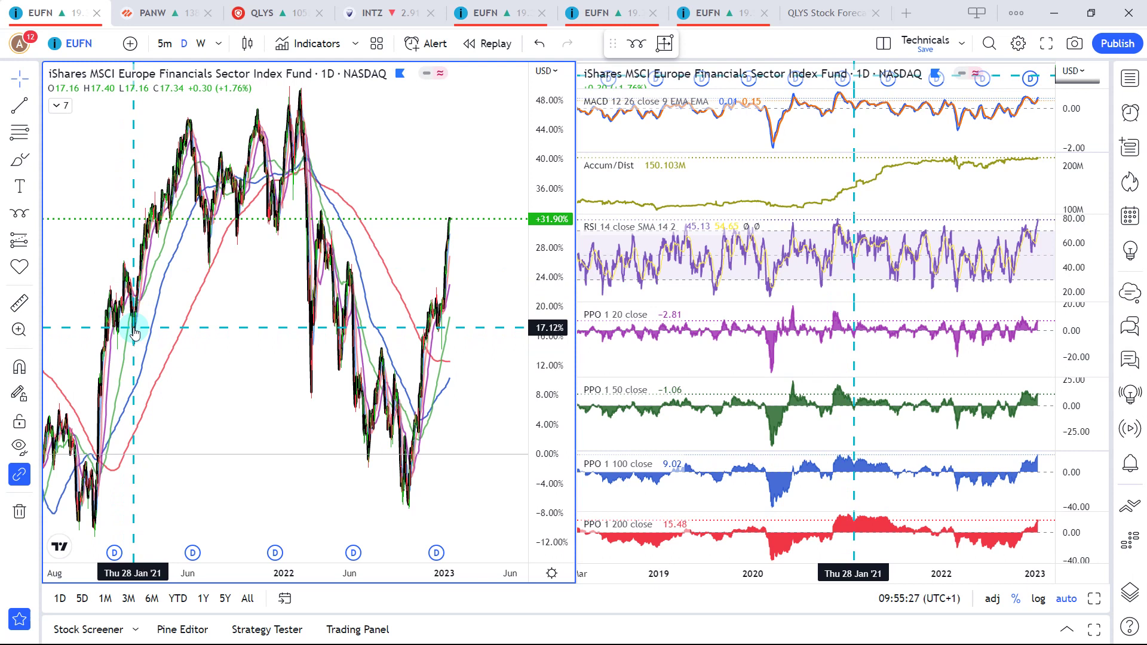
{"action": "scroll", "coordinate": [257, 289], "scroll_direction": "down", "scroll_amount": 5}
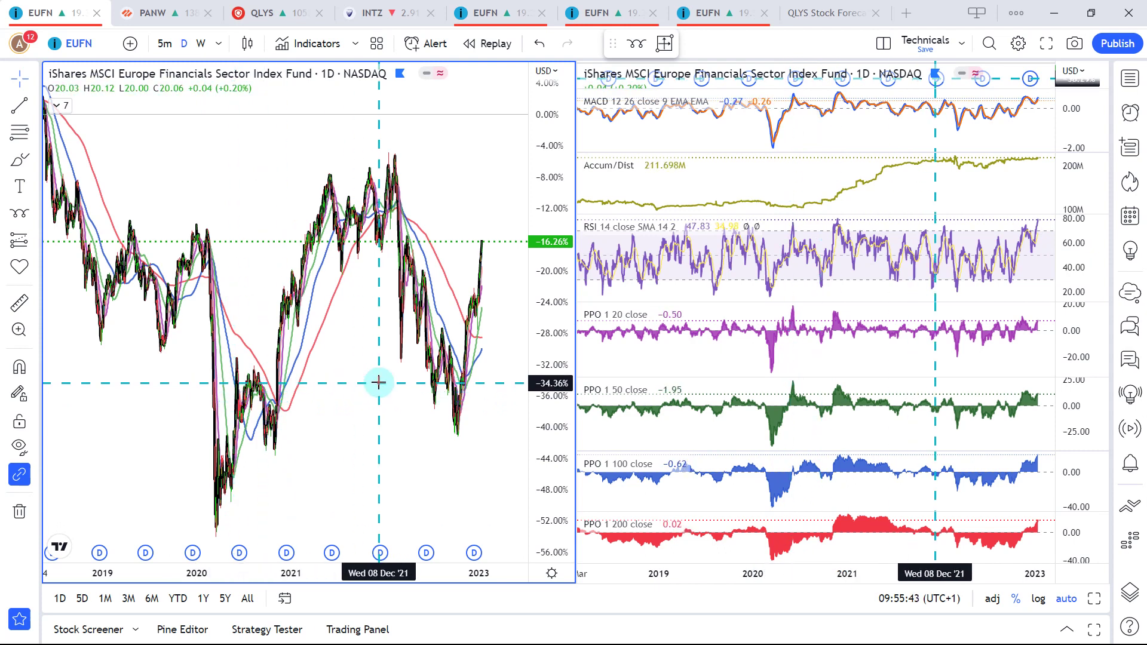
{"action": "key", "text": "alt+Return"}
In the Laboratory sheet, check European Financials ETF's −6 score and Overbought signal in B26 and E26
{"action": "key", "text": "alt+Tab"}
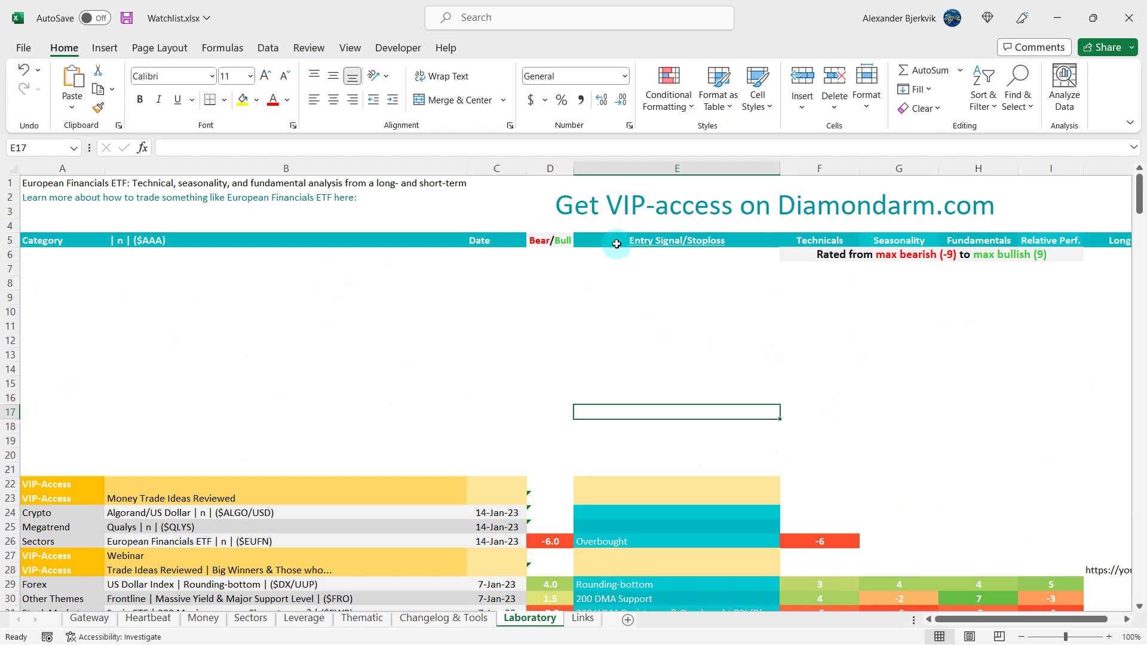
{"action": "left_click", "coordinate": [323, 537]}
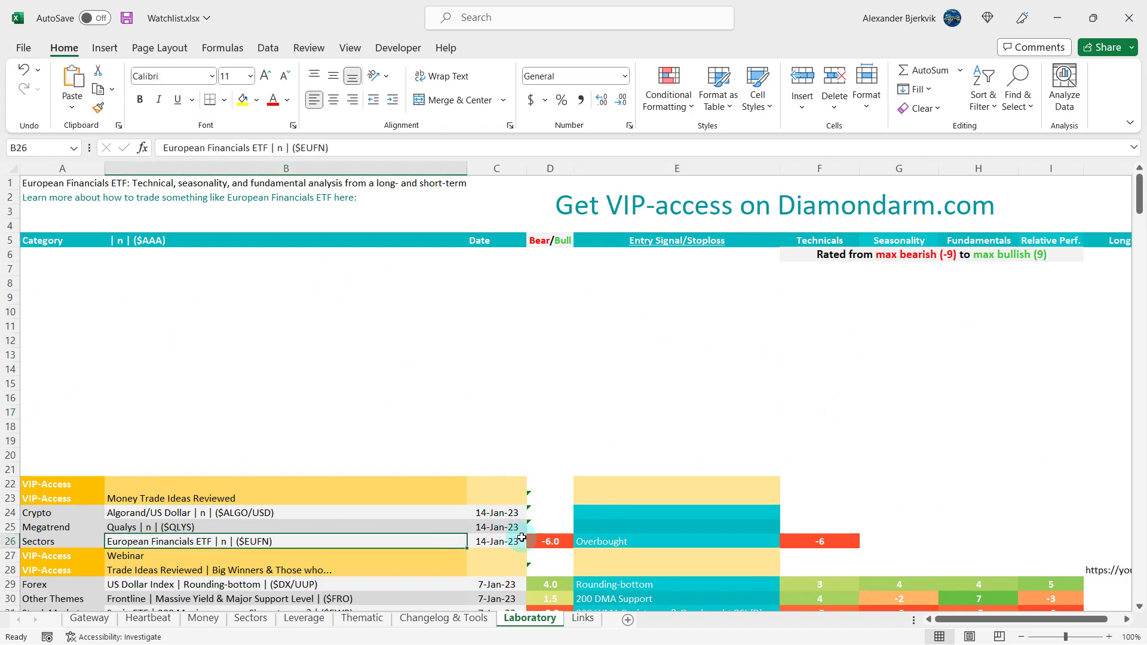
{"action": "left_click", "coordinate": [603, 542]}
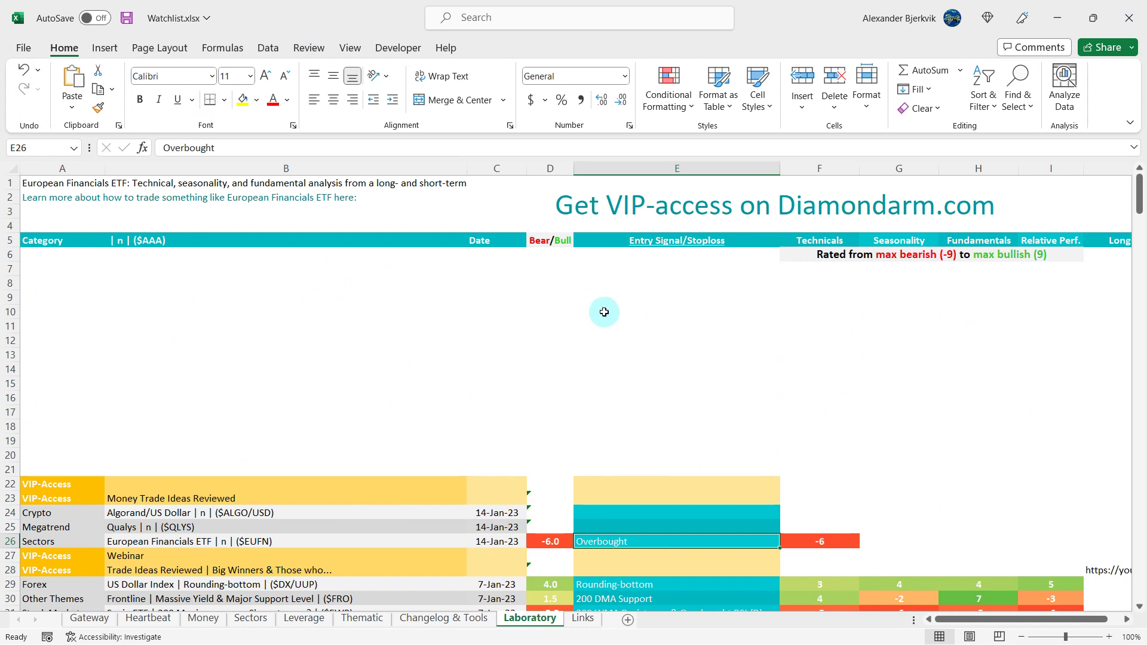
{"action": "key", "text": "alt+Tab"}
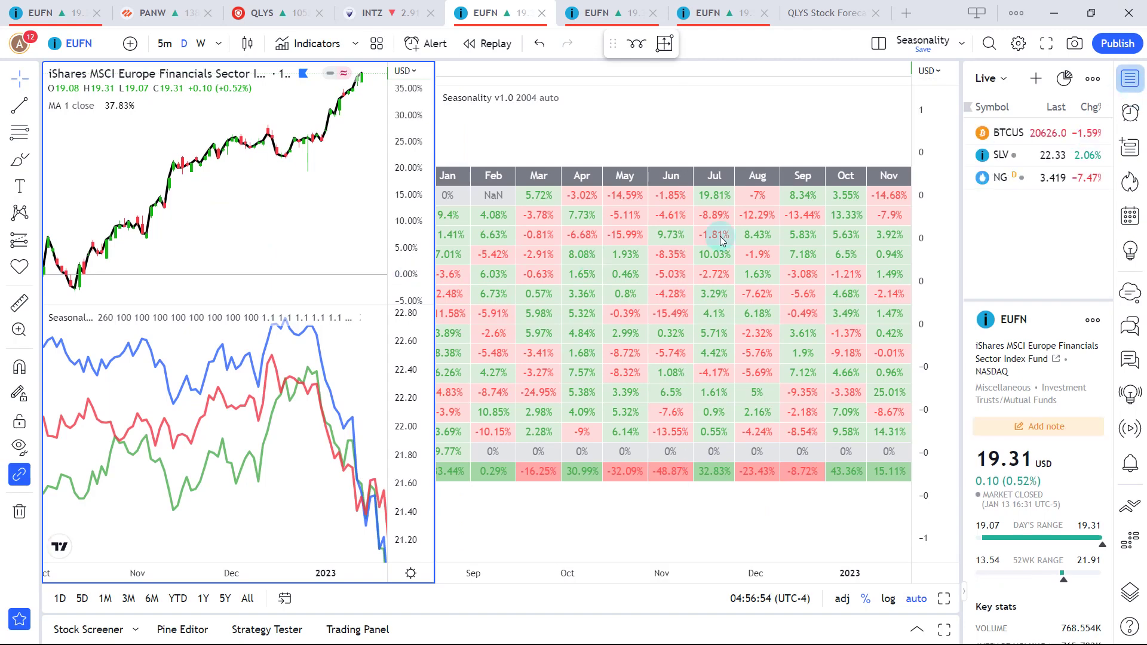
Hide the watchlist panel, widen the EUFN chart pane and pan it to show December through March
{"action": "left_click", "coordinate": [1131, 84]}
{"action": "left_click_drag", "start_coordinate": [456, 277], "coordinate": [502, 273]}
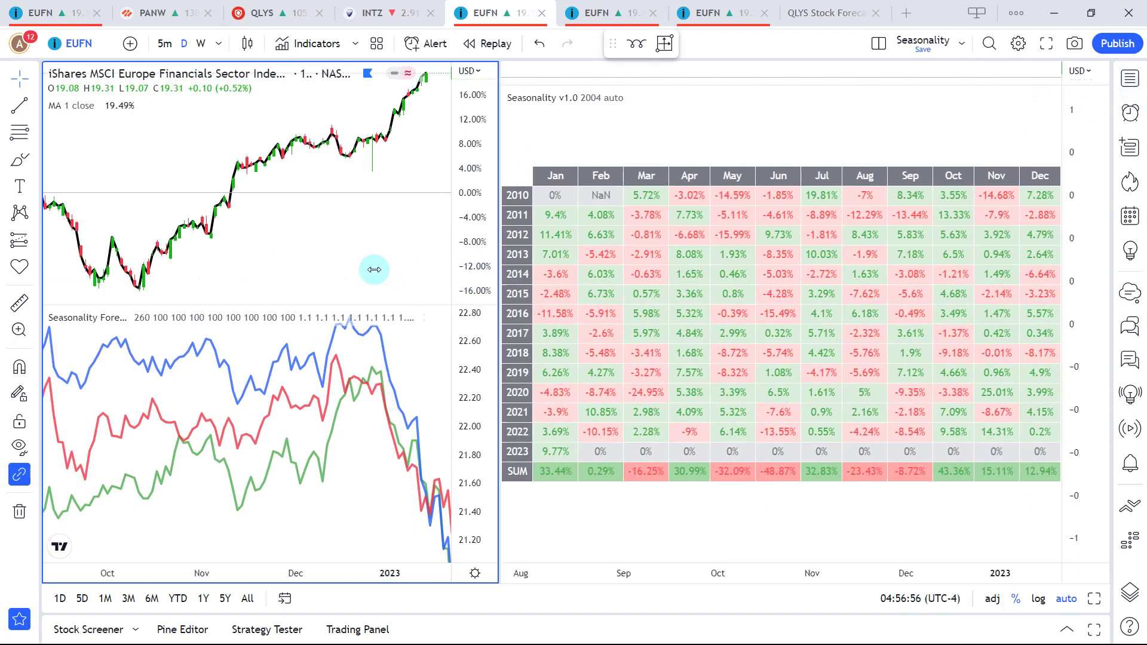
{"action": "left_click_drag", "start_coordinate": [335, 248], "coordinate": [156, 252]}
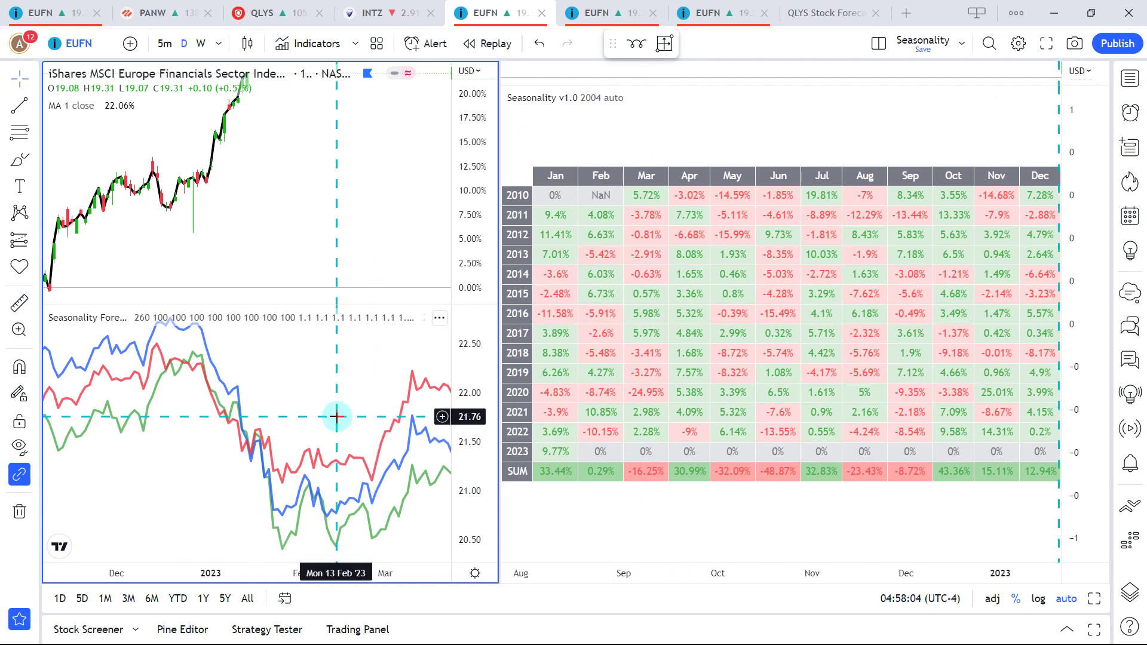
{"action": "key", "text": "alt+Tab"}
Enter -5 as European Financials ETF's Seasonality score in cell G26
{"action": "left_click", "coordinate": [418, 354]}
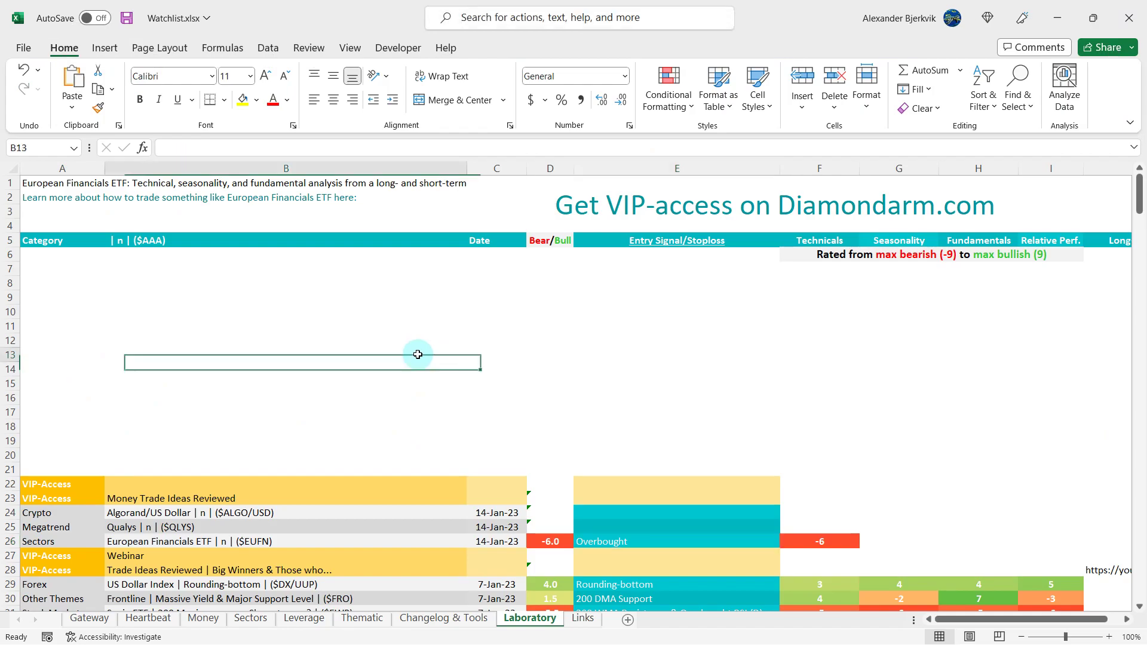
{"action": "left_click", "coordinate": [889, 539]}
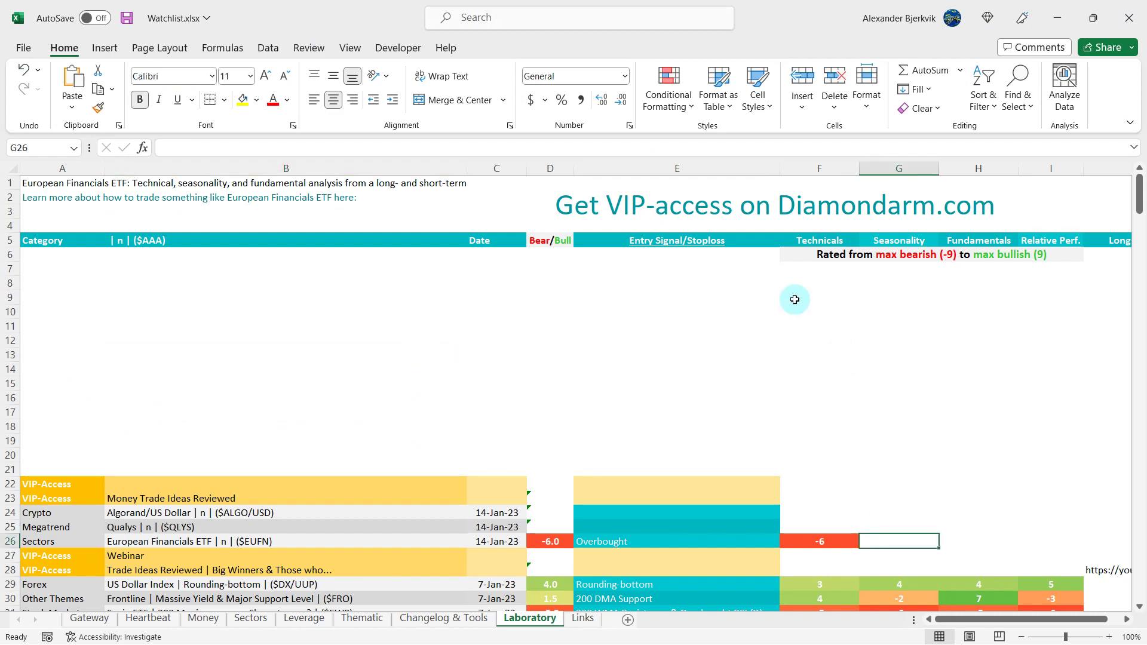
{"action": "type", "text": "-5"}
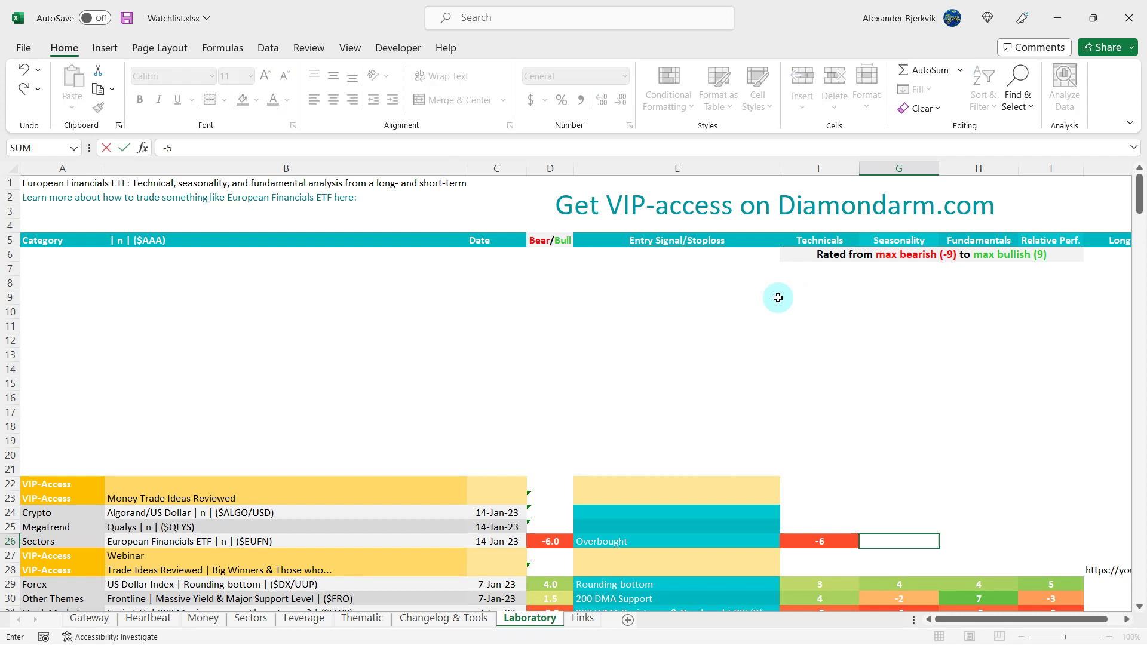
{"action": "left_click", "coordinate": [389, 317]}
Review the EUFN vs IXG Performance table: 3-month returns 40.77% versus 24.25%, plus beta, dividends, volatility
{"action": "key", "text": "alt+Tab"}
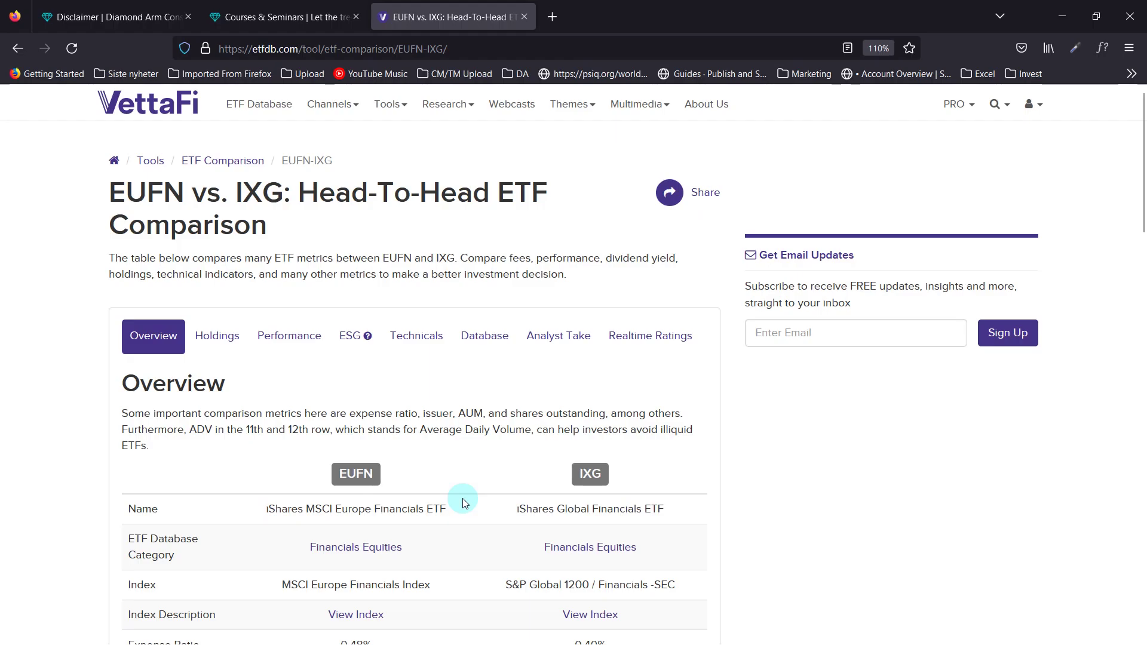
{"action": "scroll", "coordinate": [412, 443], "scroll_direction": "down", "scroll_amount": 2}
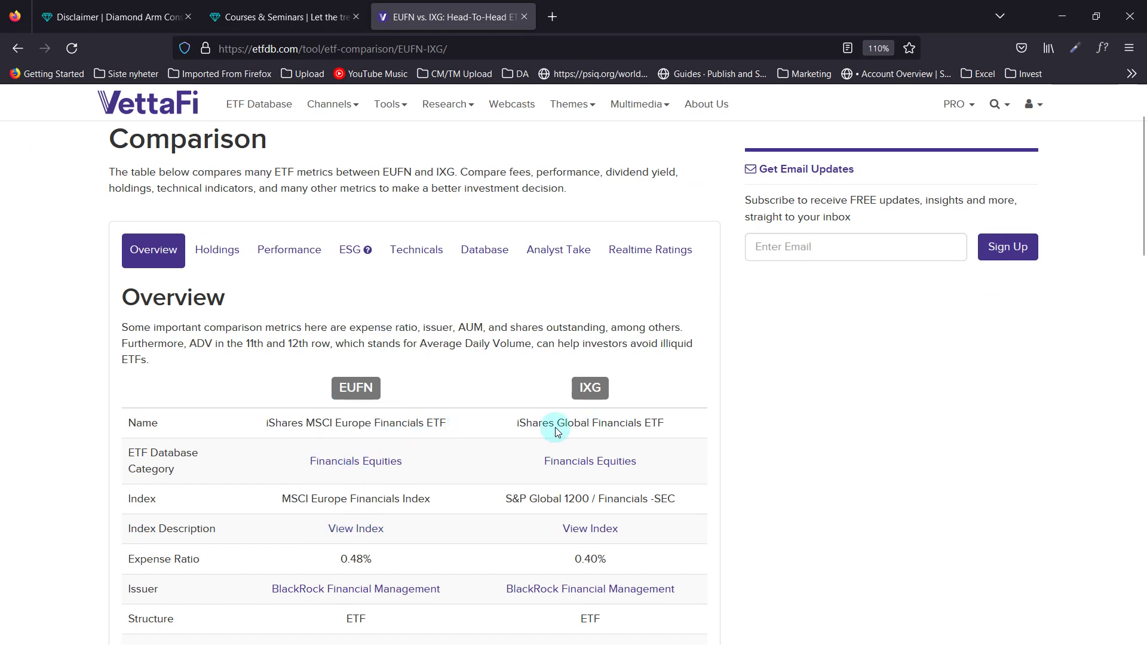
{"action": "scroll", "coordinate": [439, 425], "scroll_direction": "down", "scroll_amount": 4}
{"action": "scroll", "coordinate": [435, 423], "scroll_direction": "up", "scroll_amount": 6}
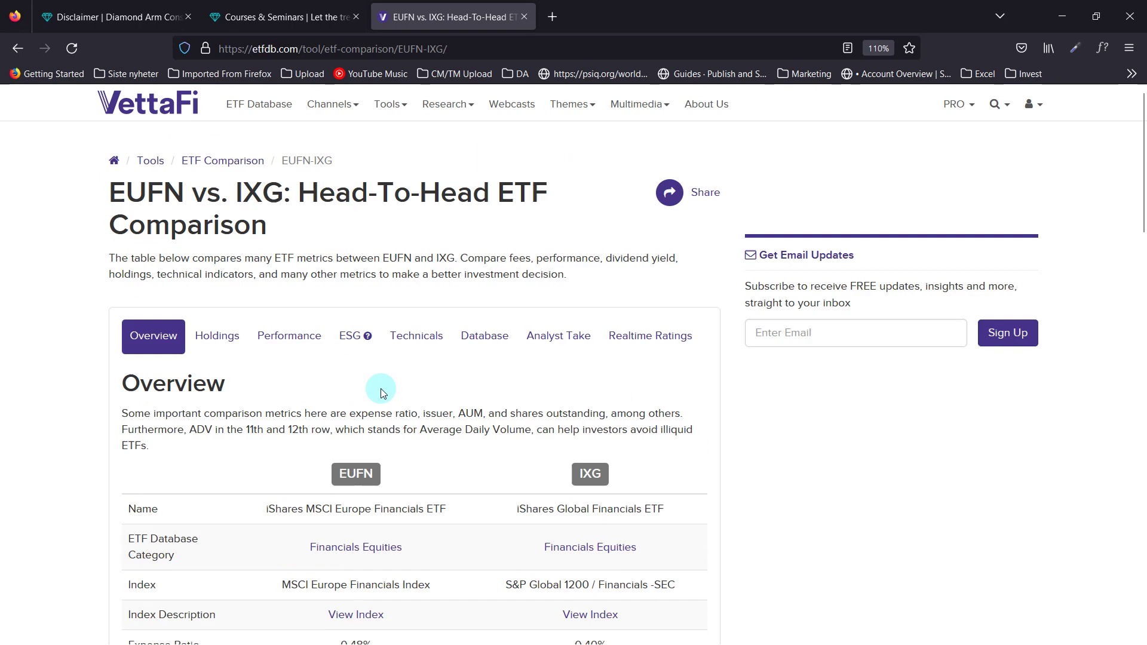
{"action": "left_click", "coordinate": [261, 335]}
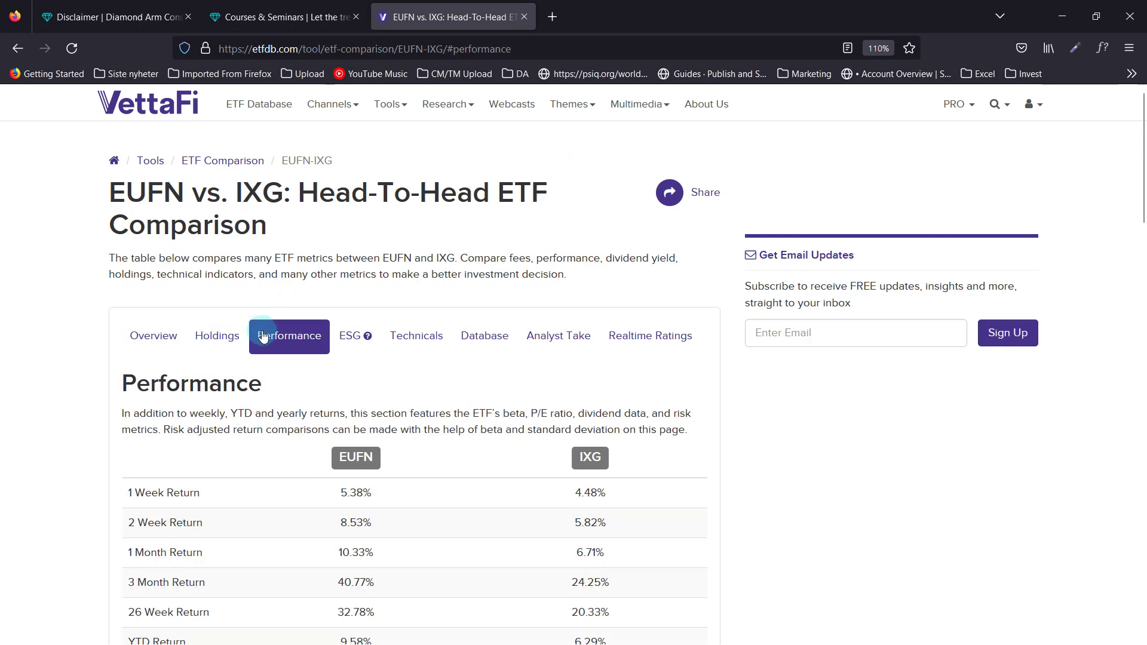
{"action": "scroll", "coordinate": [263, 337], "scroll_direction": "down", "scroll_amount": 8}
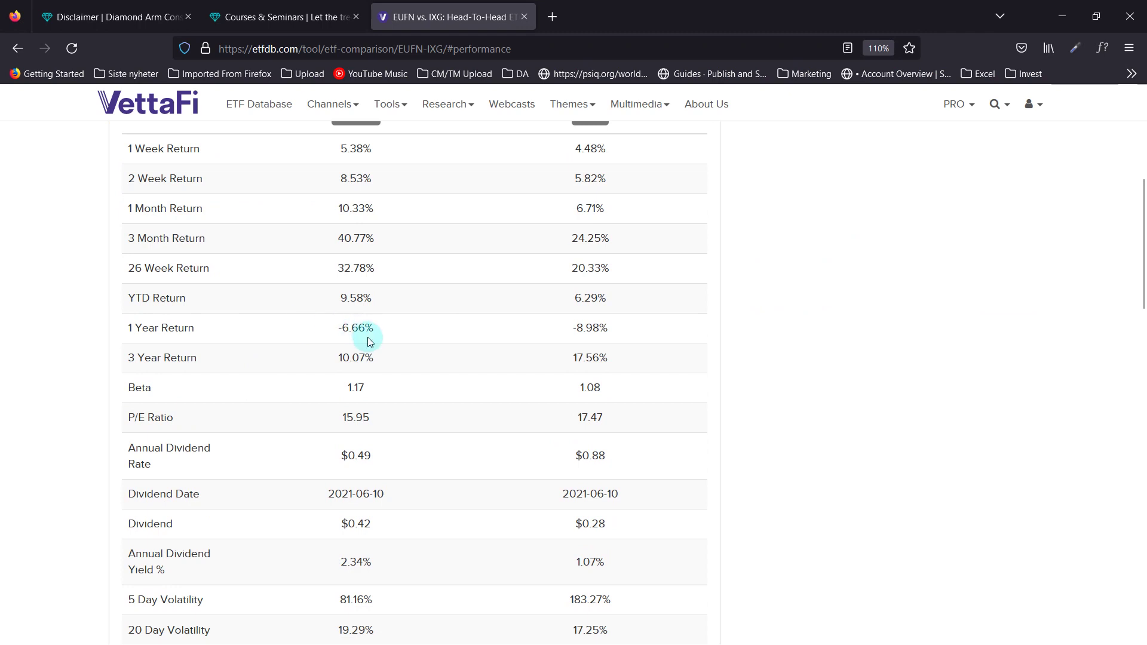
{"action": "scroll", "coordinate": [358, 329], "scroll_direction": "up", "scroll_amount": 2}
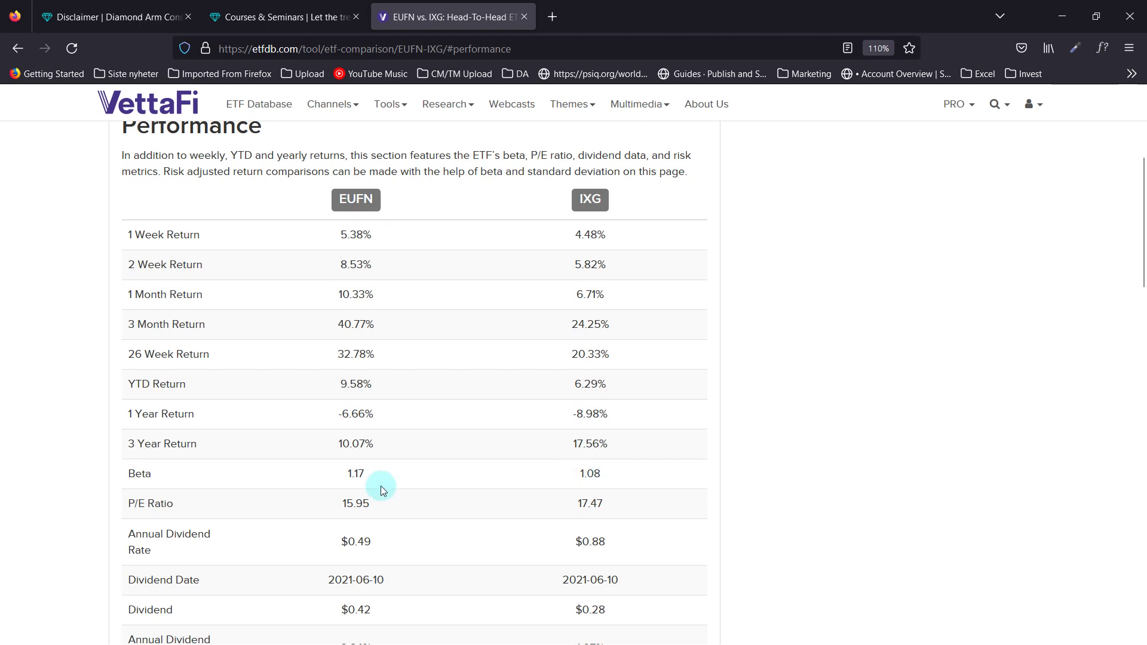
{"action": "scroll", "coordinate": [382, 487], "scroll_direction": "down", "scroll_amount": 3}
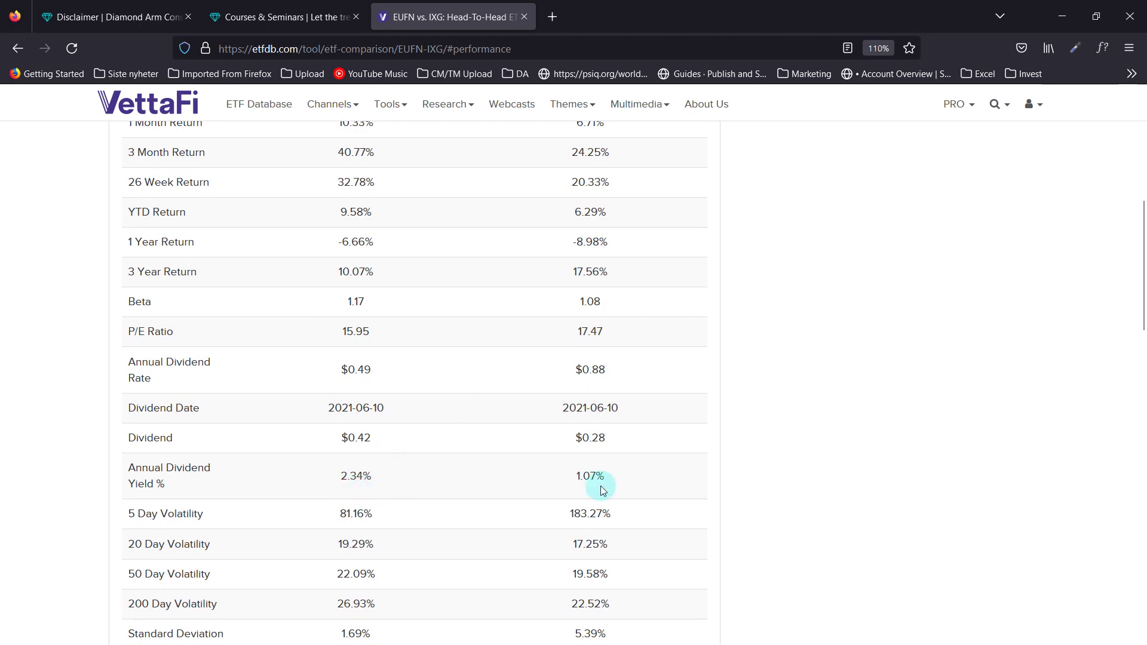
{"action": "scroll", "coordinate": [502, 486], "scroll_direction": "up", "scroll_amount": 5}
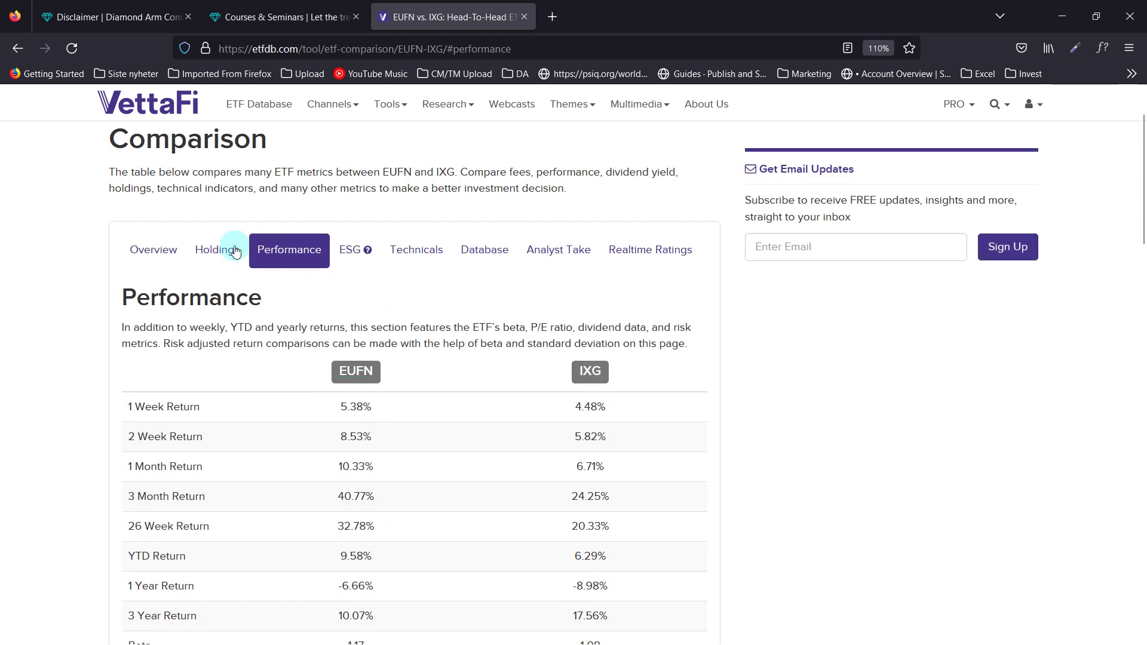
Show the EUFN vs IXG holdings comparison with its asset allocation and sector charts
{"action": "left_click", "coordinate": [227, 246]}
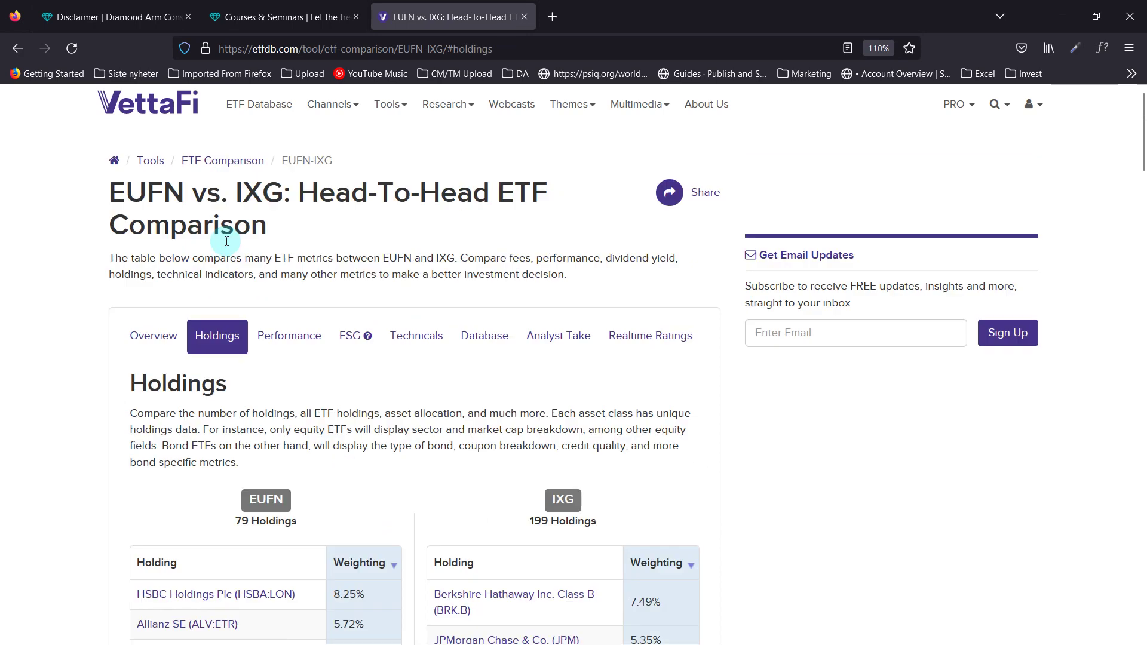
{"action": "scroll", "coordinate": [287, 427], "scroll_direction": "down", "scroll_amount": 5}
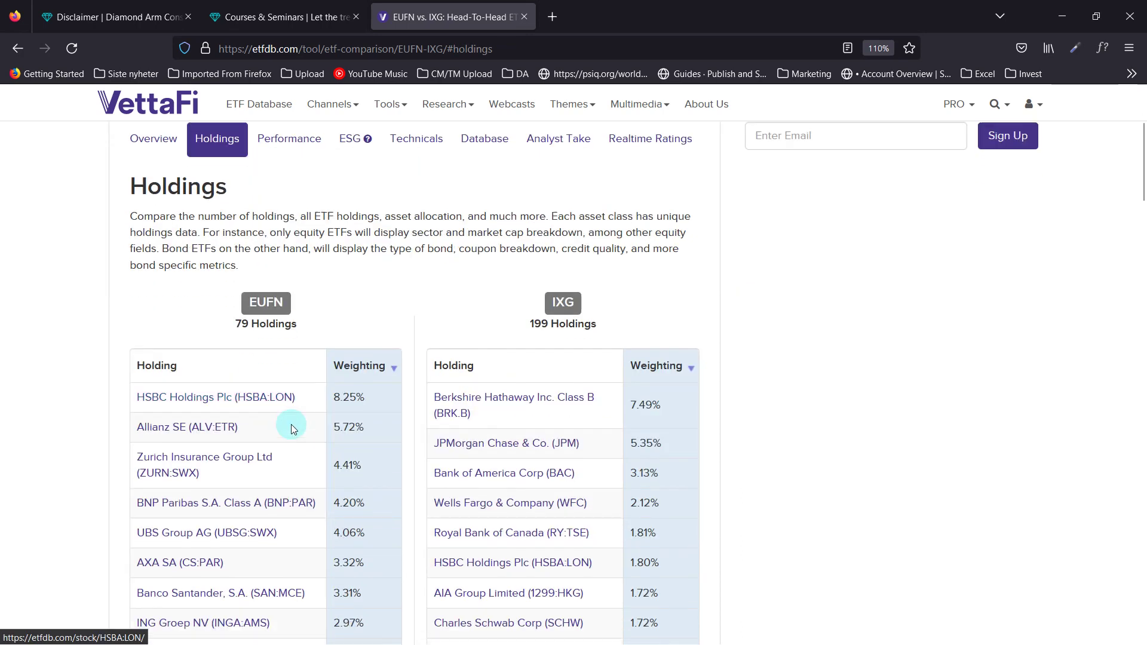
{"action": "scroll", "coordinate": [293, 418], "scroll_direction": "down", "scroll_amount": 3}
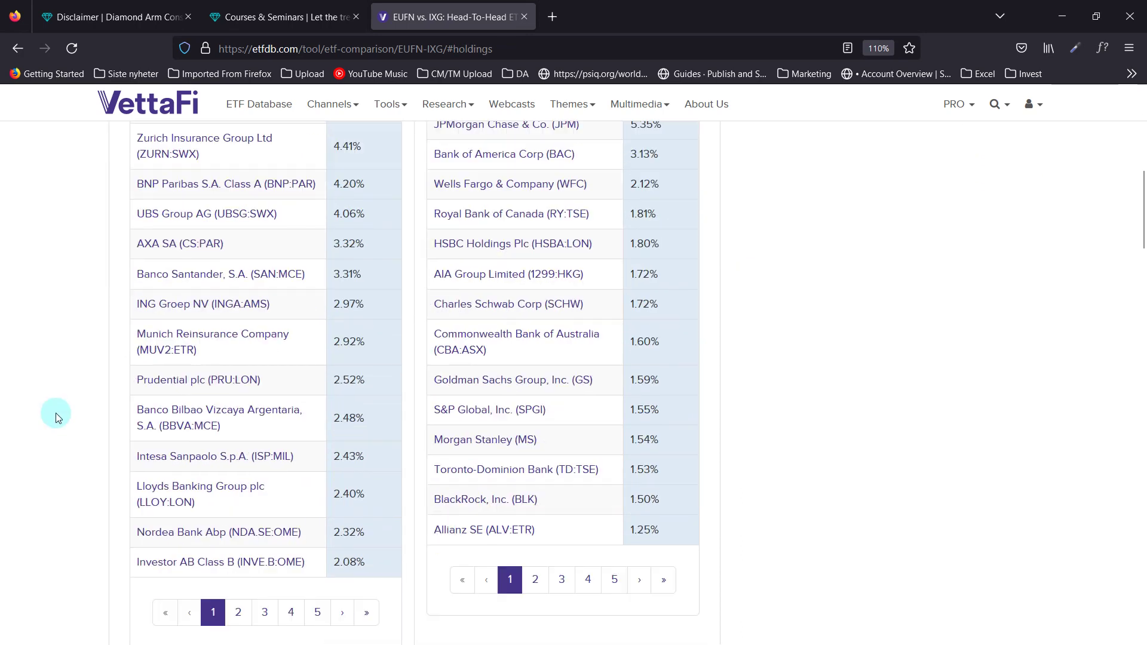
{"action": "scroll", "coordinate": [306, 404], "scroll_direction": "up", "scroll_amount": 3}
{"action": "scroll", "coordinate": [339, 451], "scroll_direction": "down", "scroll_amount": 4}
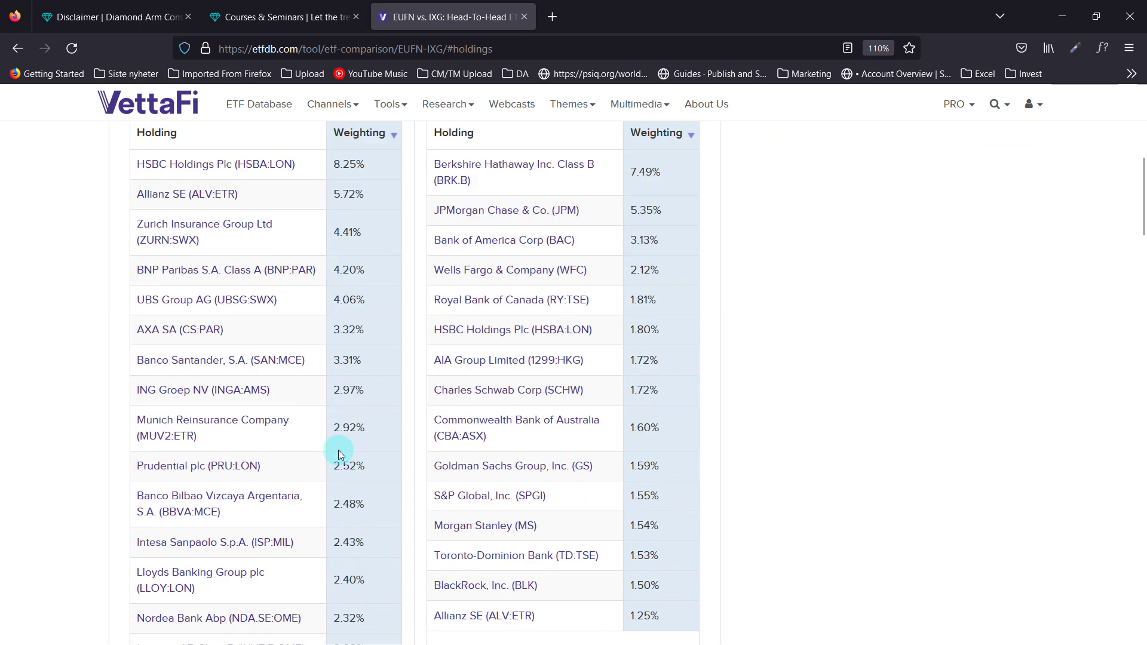
{"action": "scroll", "coordinate": [340, 456], "scroll_direction": "up", "scroll_amount": 4}
Review the market-cap, region and country breakdowns, where EUFN holds 24.59% United Kingdom
{"action": "scroll", "coordinate": [338, 450], "scroll_direction": "down", "scroll_amount": 10}
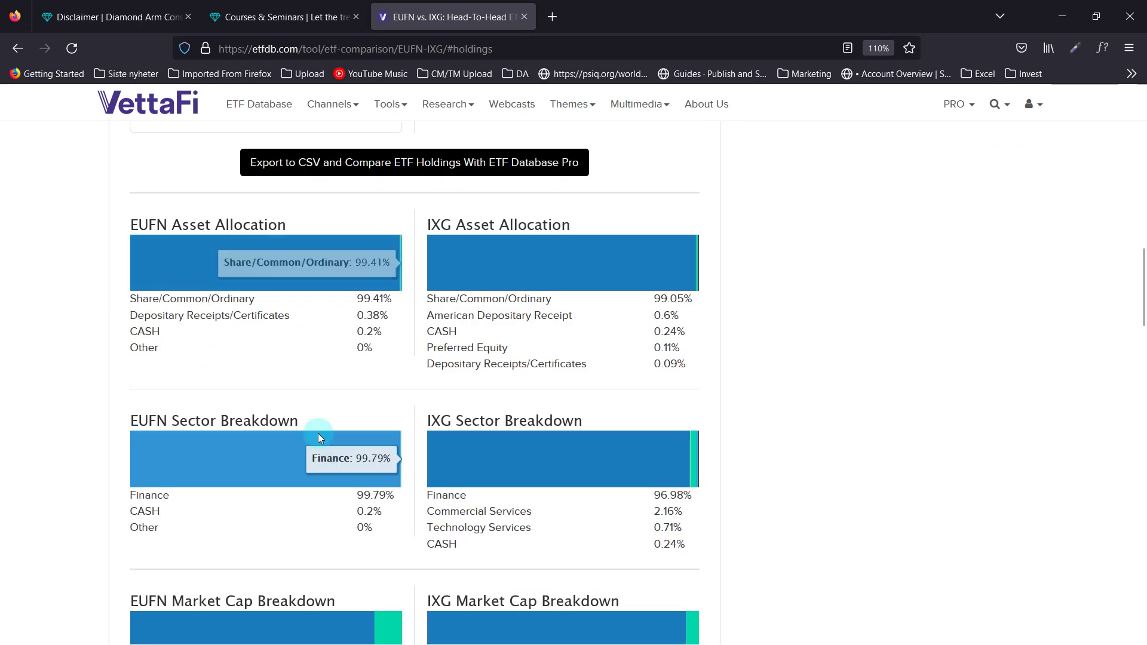
{"action": "scroll", "coordinate": [379, 428], "scroll_direction": "down", "scroll_amount": 4}
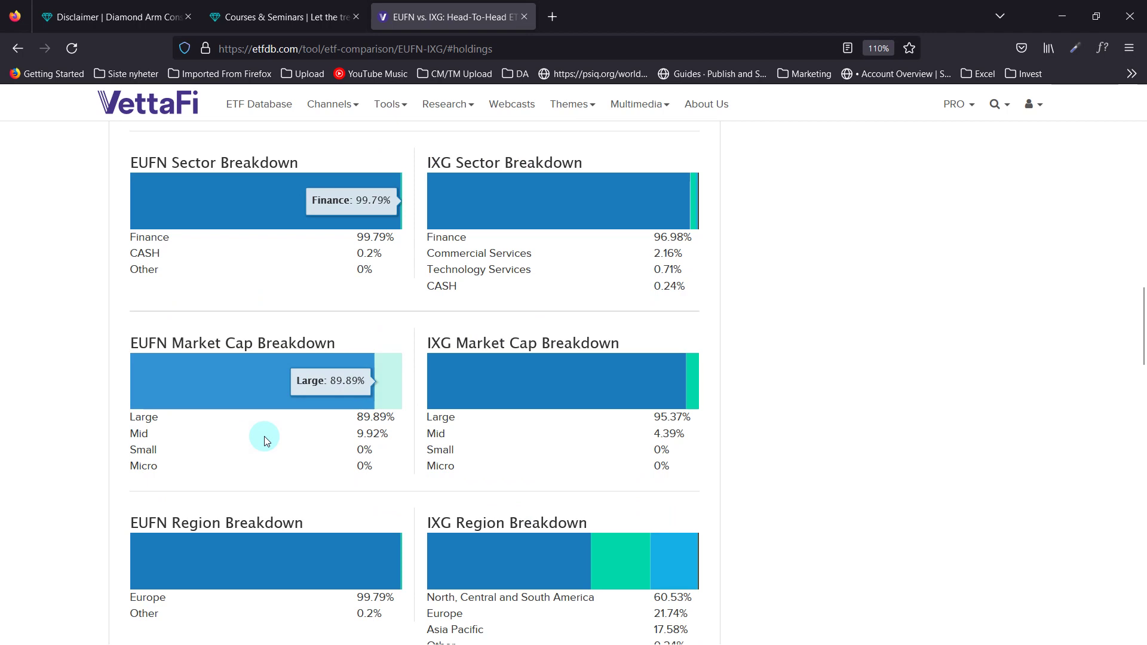
{"action": "scroll", "coordinate": [342, 496], "scroll_direction": "down", "scroll_amount": 4}
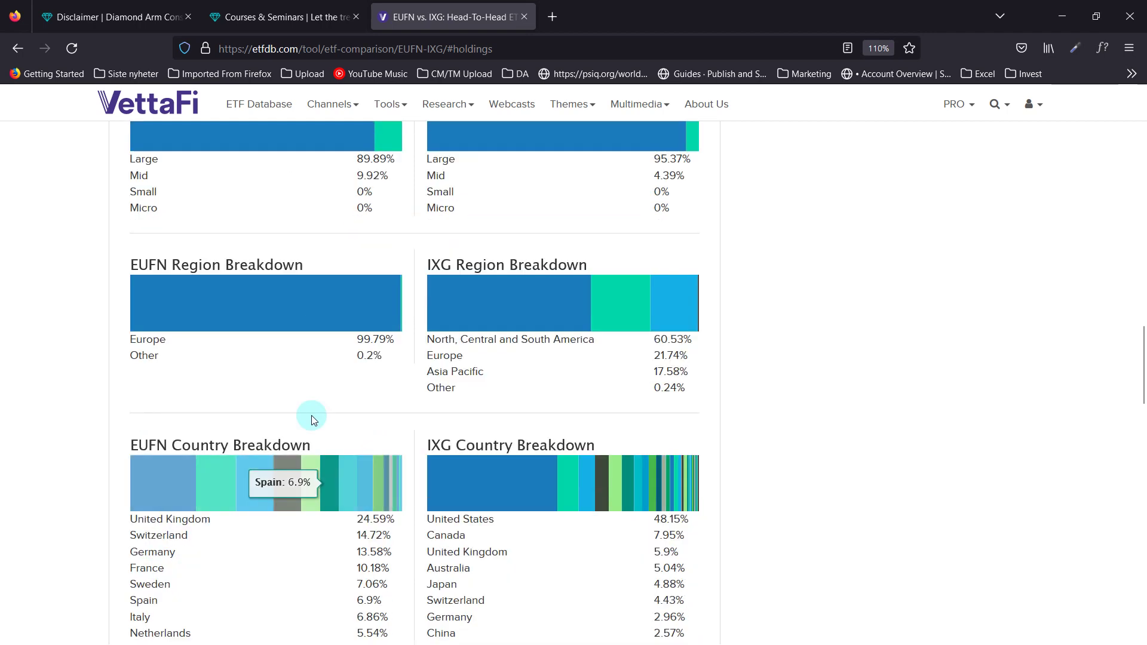
{"action": "scroll", "coordinate": [311, 419], "scroll_direction": "down", "scroll_amount": 1}
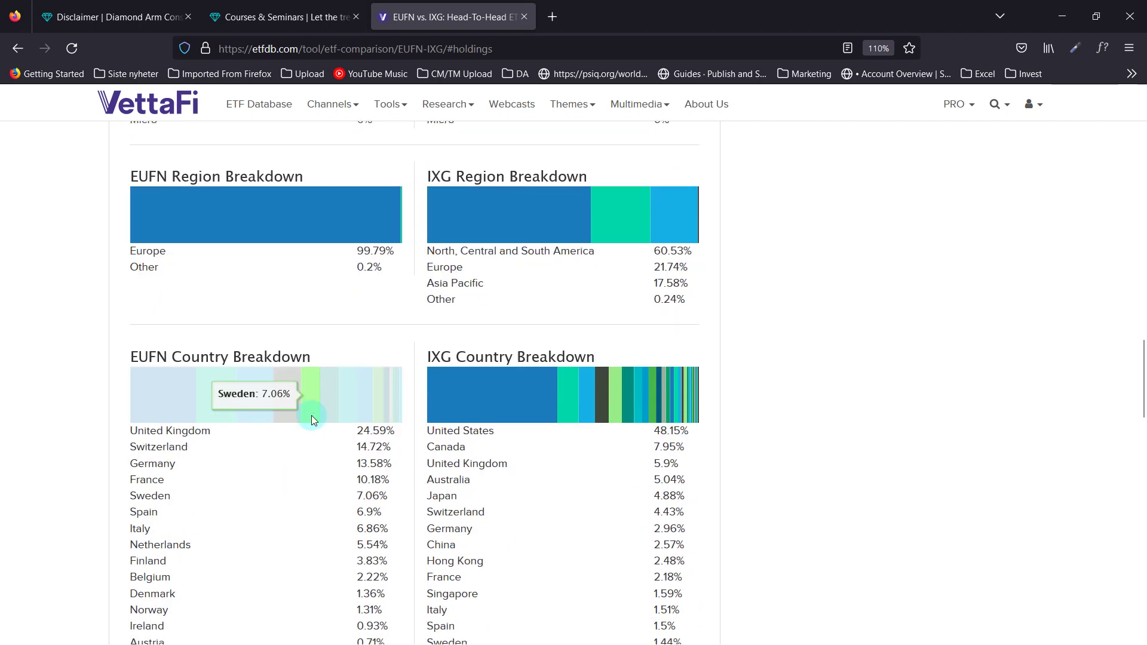
{"action": "scroll", "coordinate": [311, 420], "scroll_direction": "down", "scroll_amount": 1}
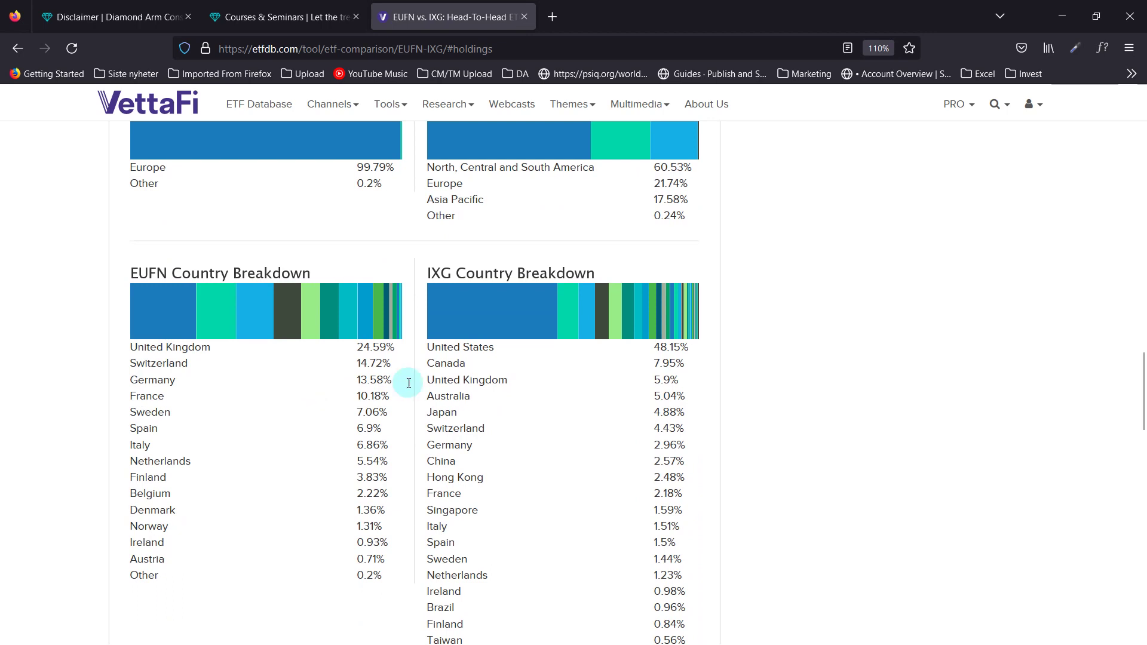
{"action": "mouse_move", "coordinate": [501, 313]}
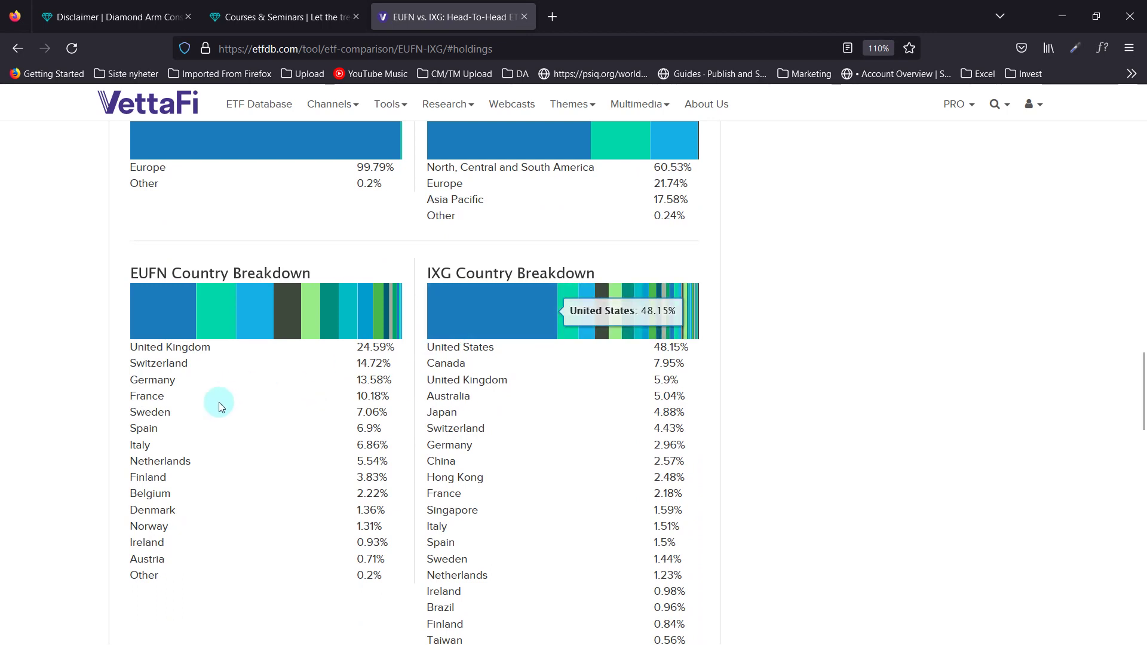
{"action": "mouse_move", "coordinate": [160, 299]}
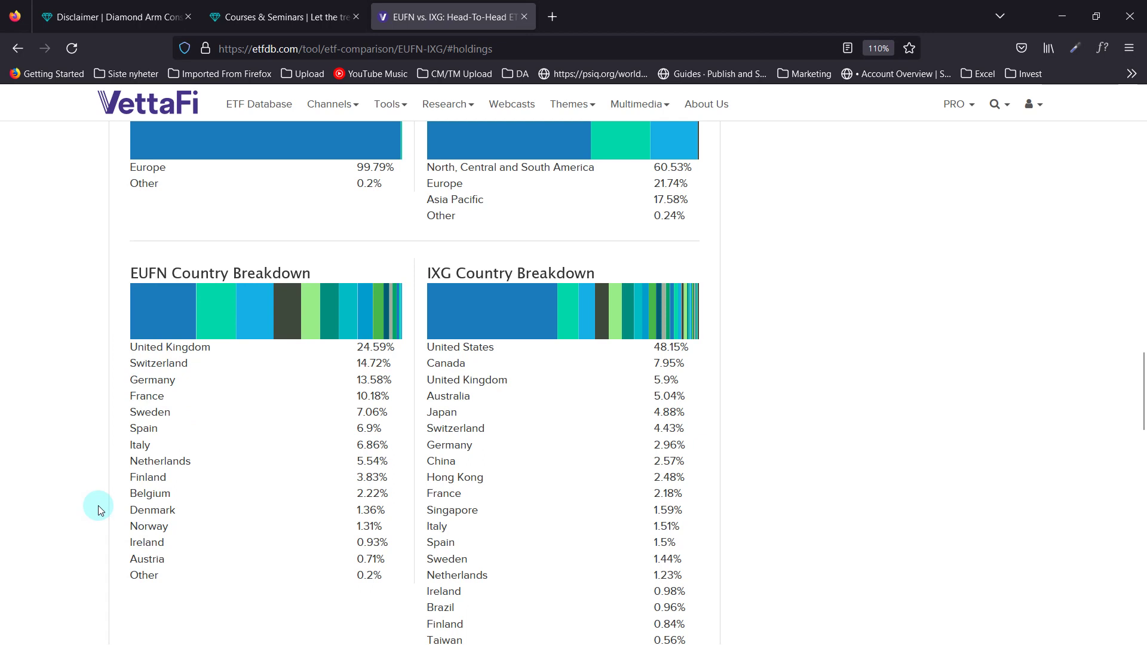
{"action": "key", "text": "alt+Tab"}
Enter a Fundamentals score of 3 in cell H26 for EUFN, moving its Bear/Bull value to -2.7
{"action": "left_click", "coordinate": [704, 389]}
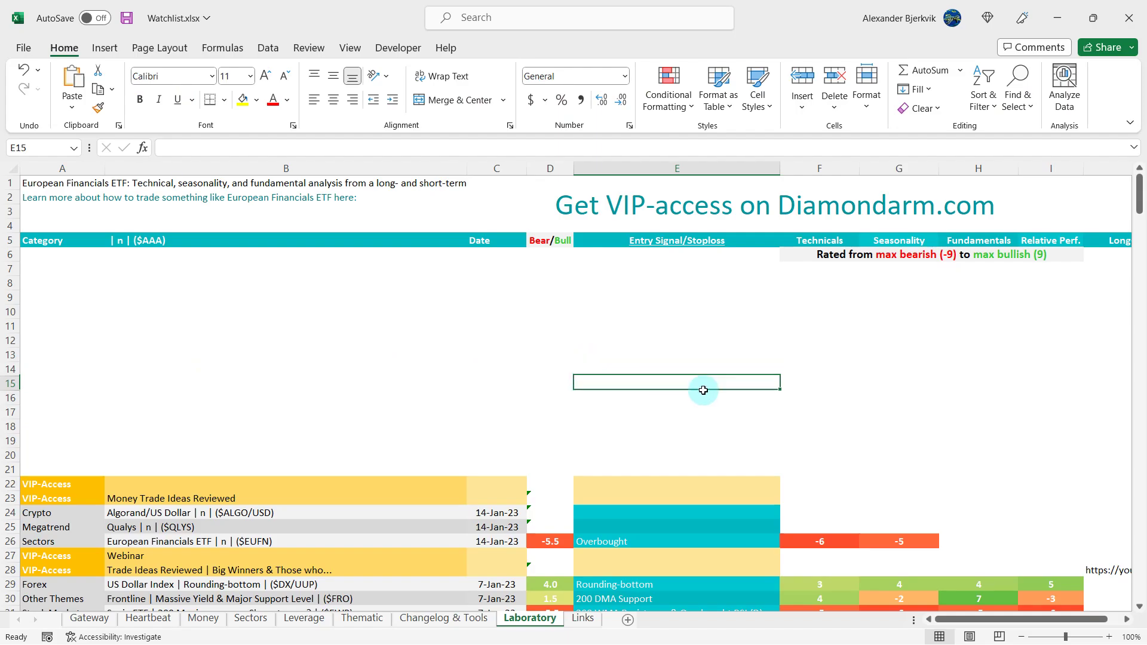
{"action": "left_click", "coordinate": [965, 540]}
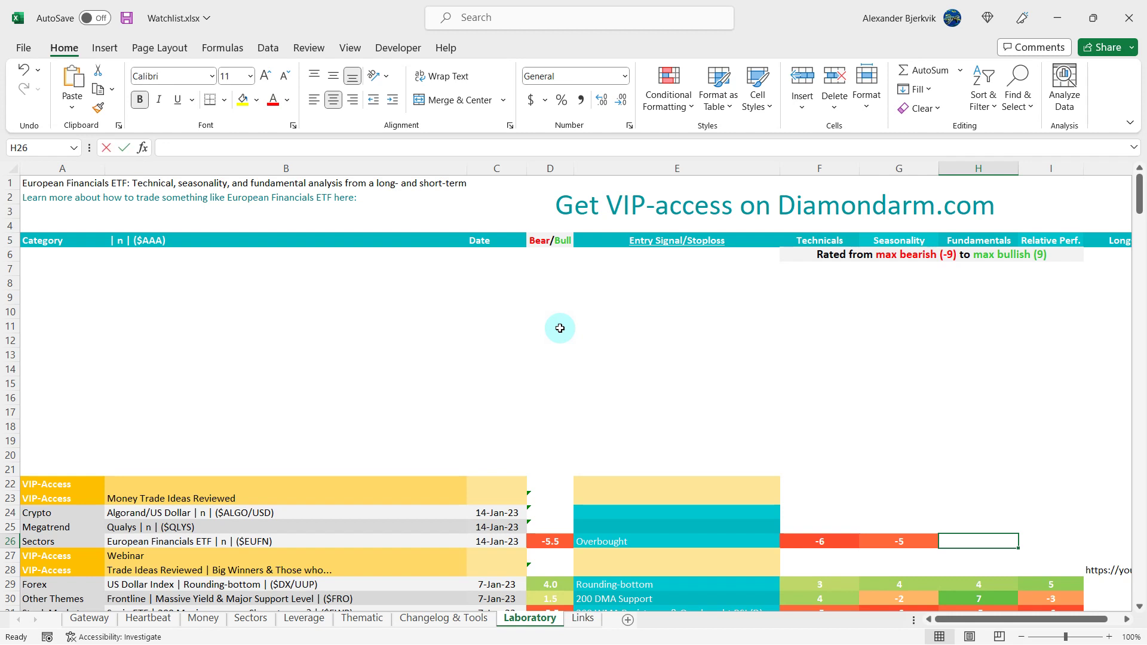
{"action": "type", "text": "3"}
{"action": "key", "text": "Return"}
{"action": "left_click", "coordinate": [409, 315]}
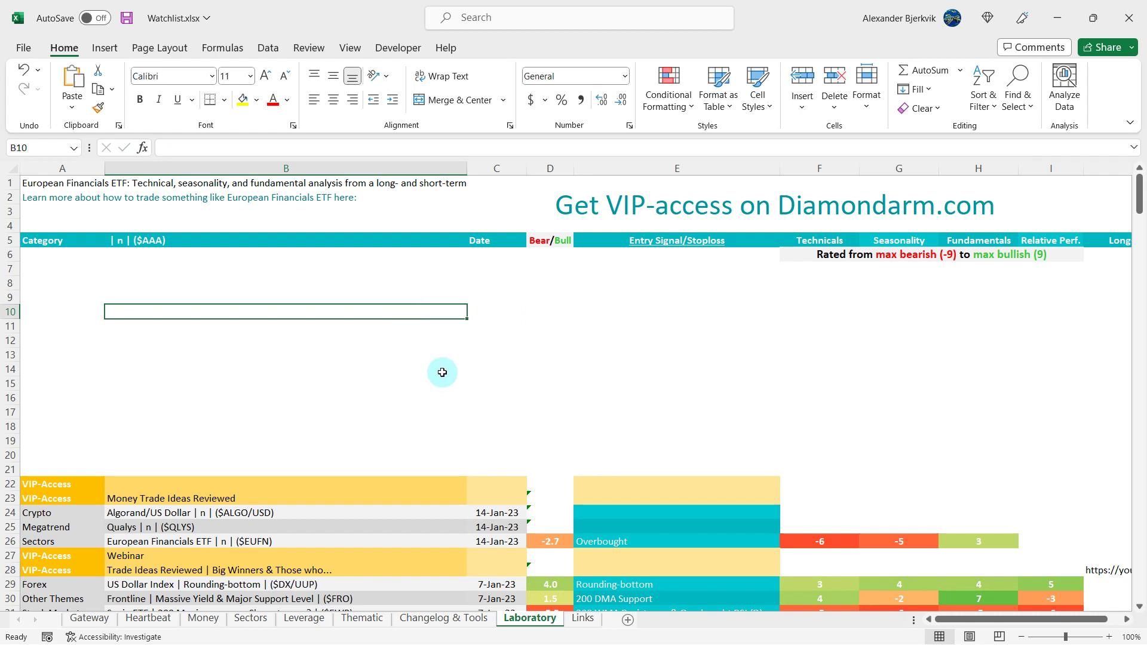
{"action": "key", "text": "alt+Tab"}
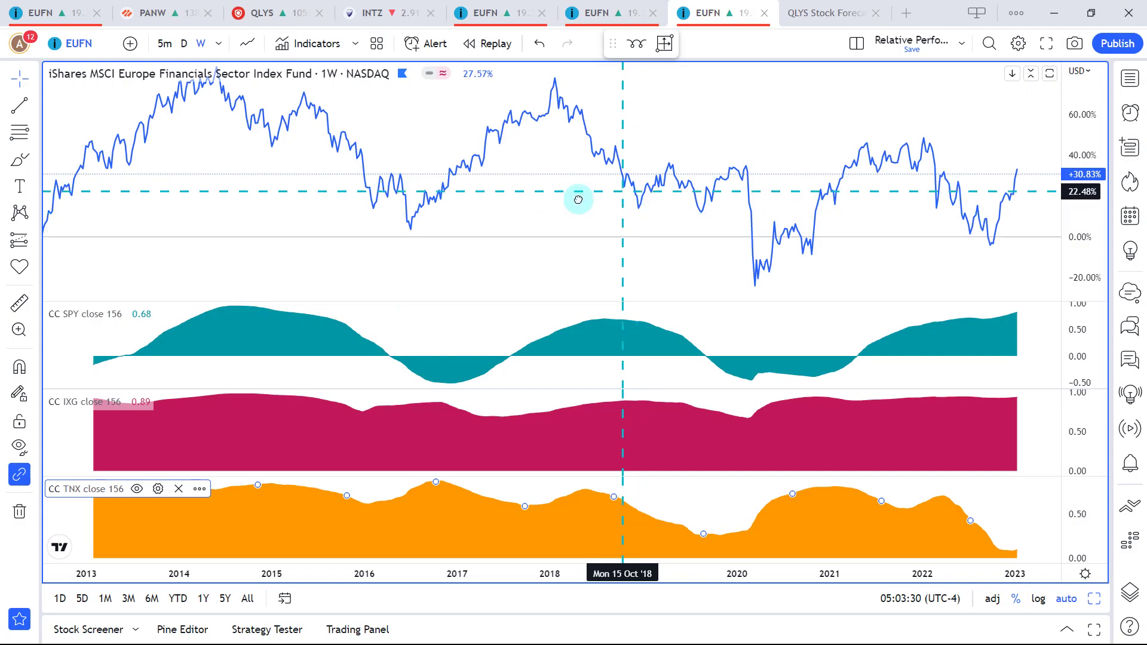
Pan the EUFN chart and switch to daily bars, showing SPY 0.46, IXG 0.92, TNX -0.04 correlations
{"action": "mouse_move", "coordinate": [577, 197]}
{"action": "left_mouse_down"}
{"action": "mouse_move", "coordinate": [546, 199]}
{"action": "mouse_move", "coordinate": [568, 205]}
{"action": "left_mouse_up"}
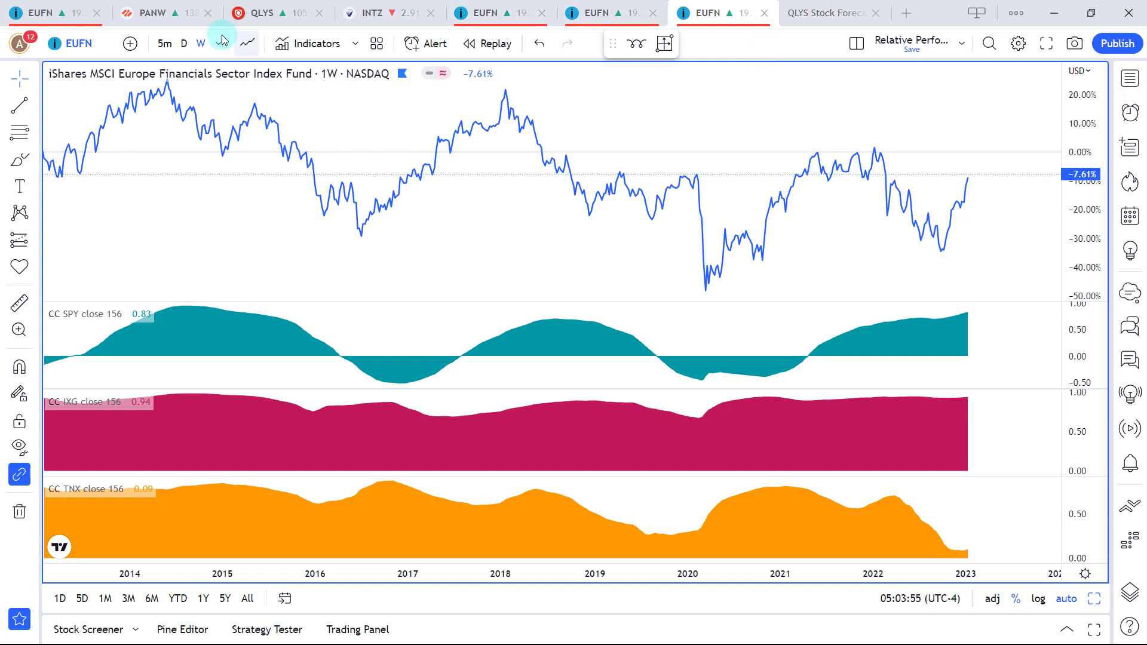
{"action": "left_click", "coordinate": [184, 44]}
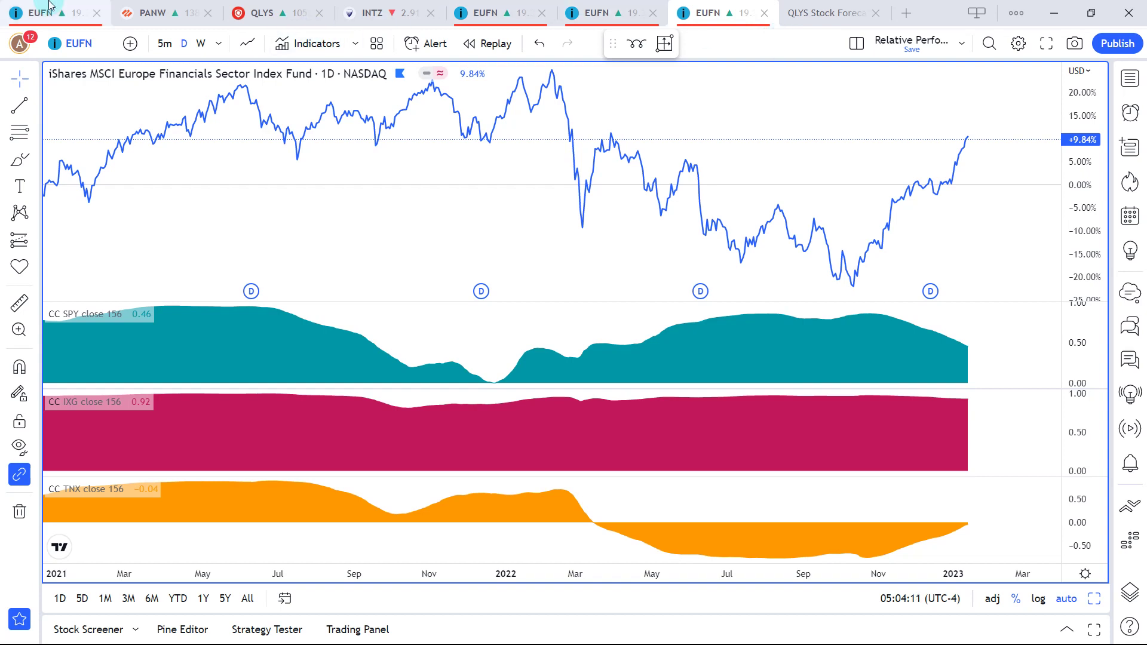
Load IXG in the technicals layout and view its weekly chart from 2017 onward
{"action": "left_click", "coordinate": [50, 5]}
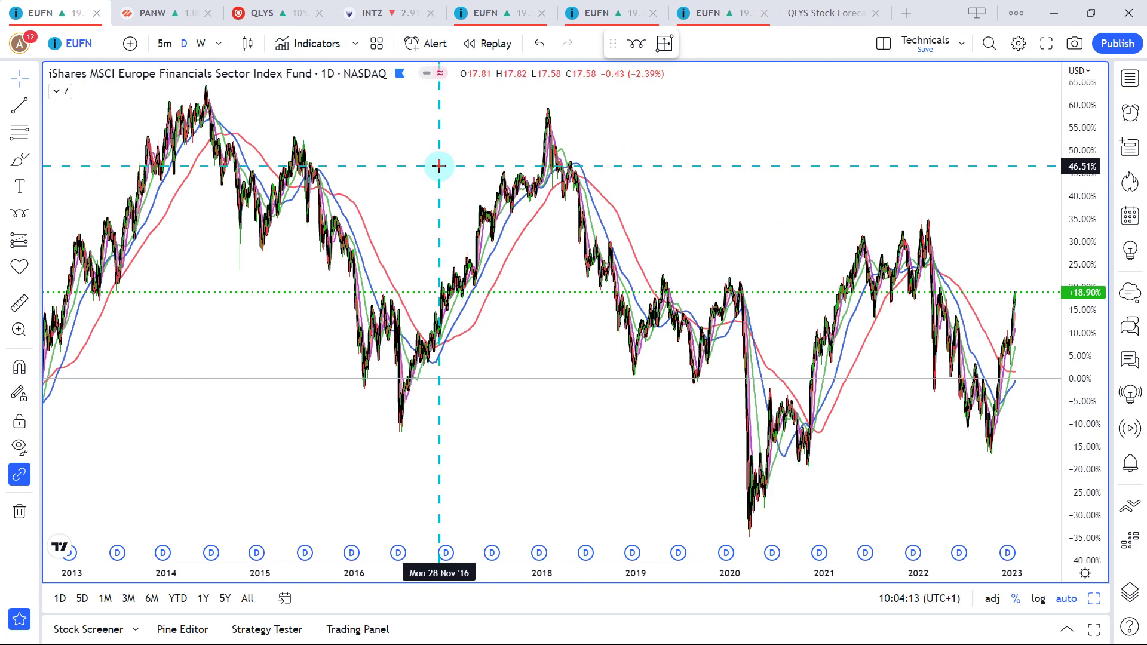
{"action": "type", "text": "iXG"}
{"action": "key", "text": "Return"}
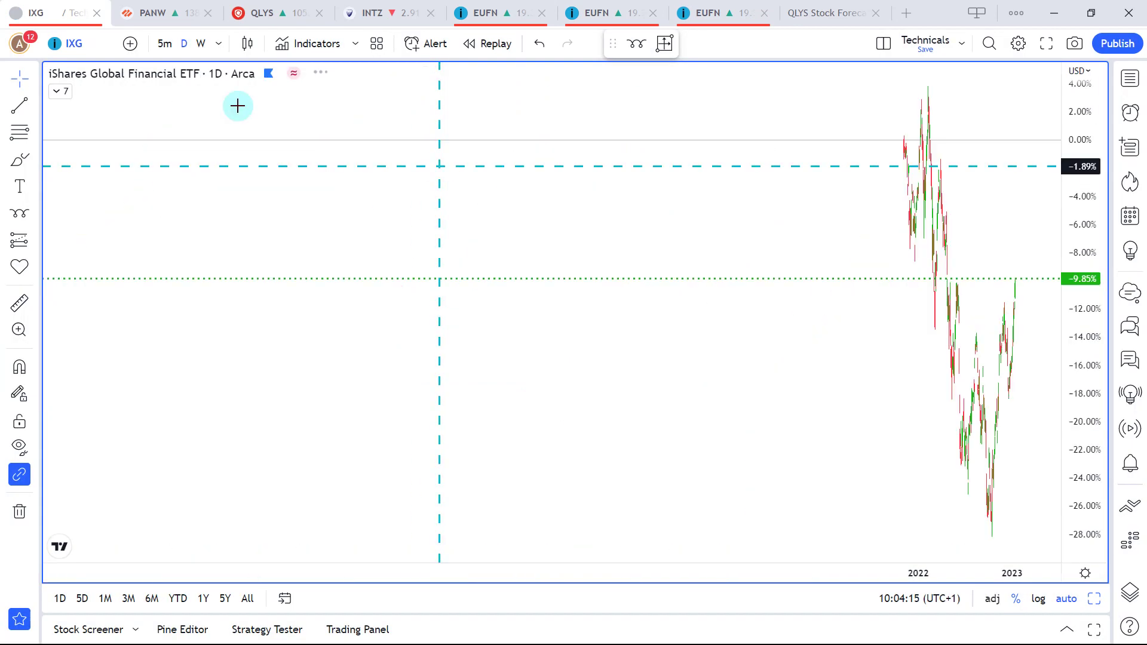
{"action": "left_click", "coordinate": [201, 44]}
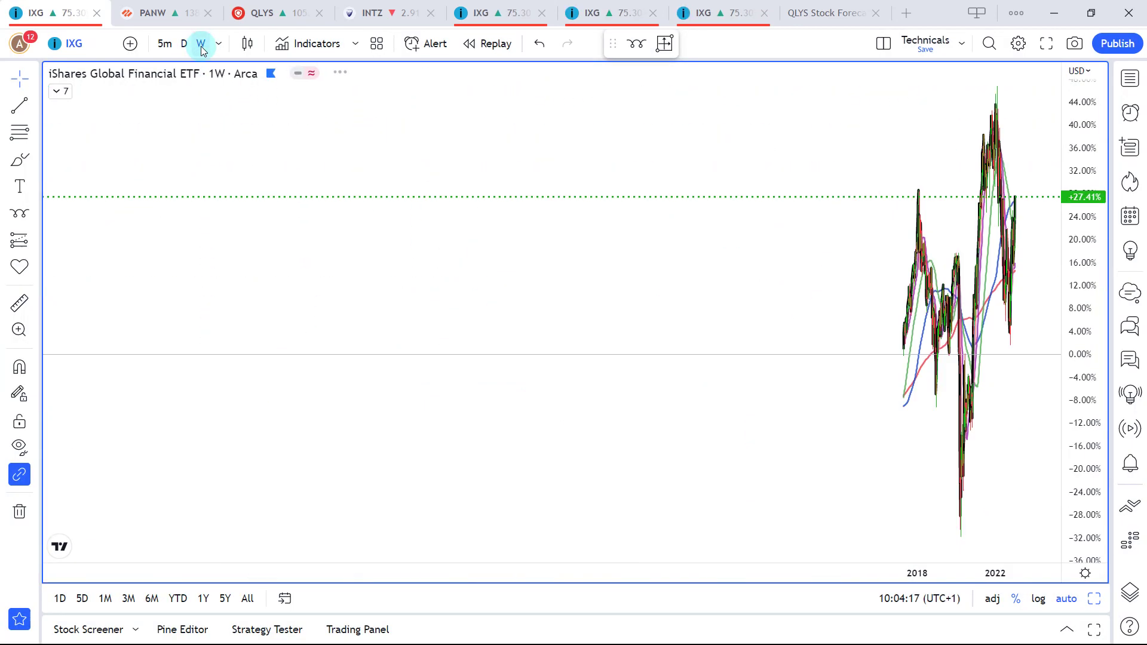
{"action": "scroll", "coordinate": [454, 225], "scroll_direction": "up", "scroll_amount": 5}
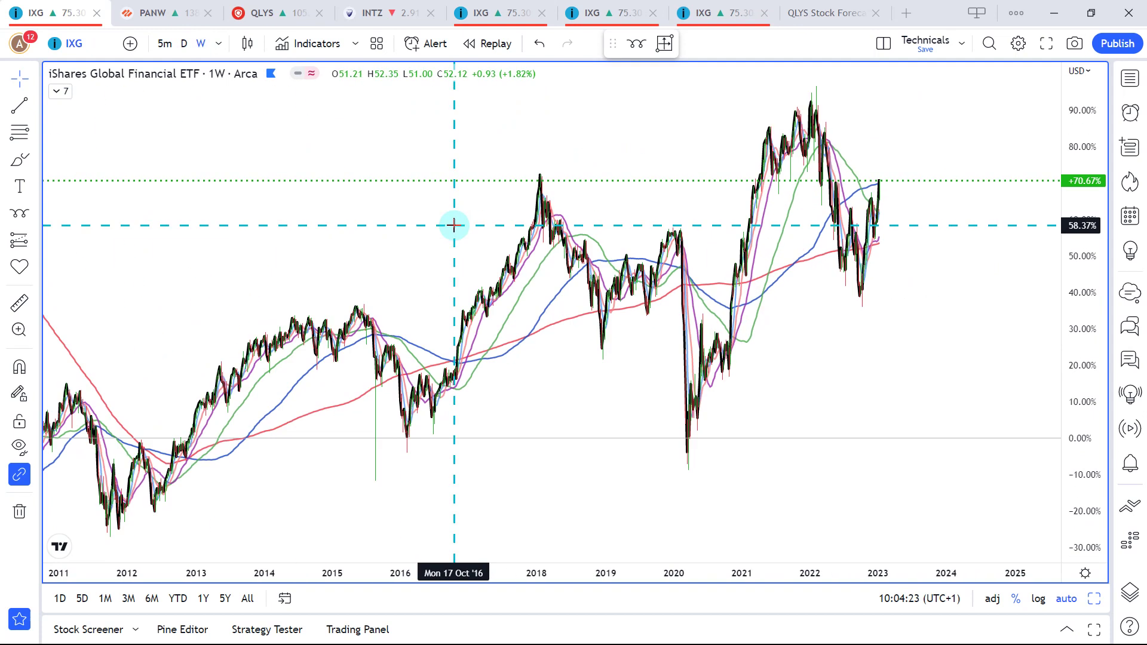
{"action": "scroll", "coordinate": [454, 225], "scroll_direction": "up", "scroll_amount": 3}
{"action": "left_click_drag", "start_coordinate": [418, 179], "coordinate": [529, 182]}
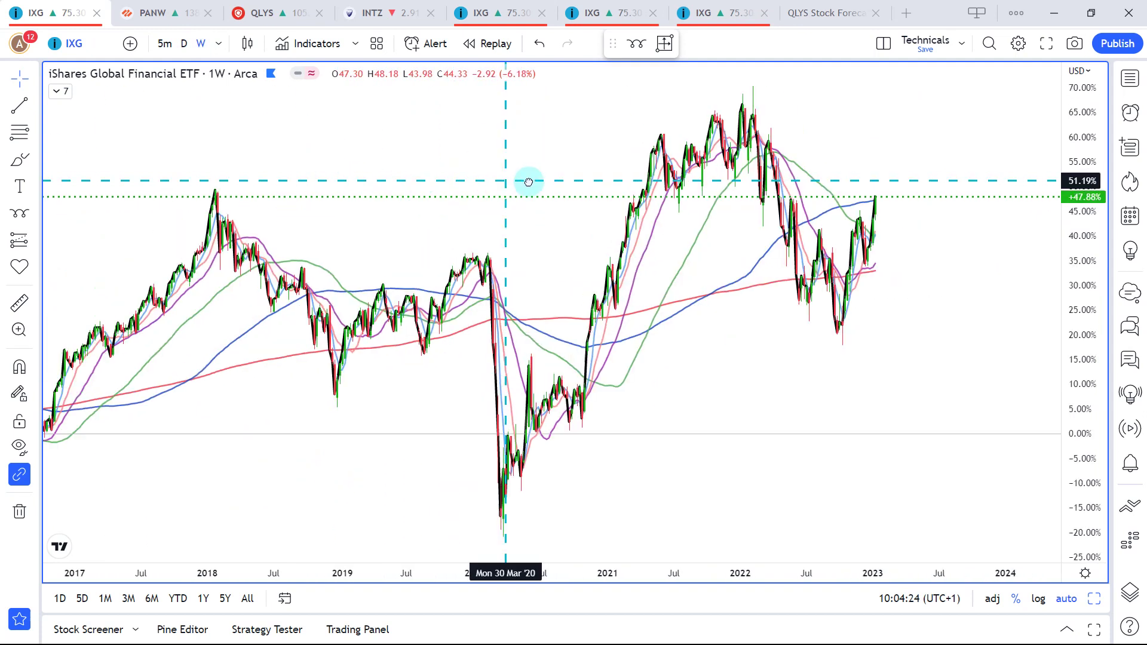
{"action": "scroll", "coordinate": [526, 181], "scroll_direction": "up", "scroll_amount": 5}
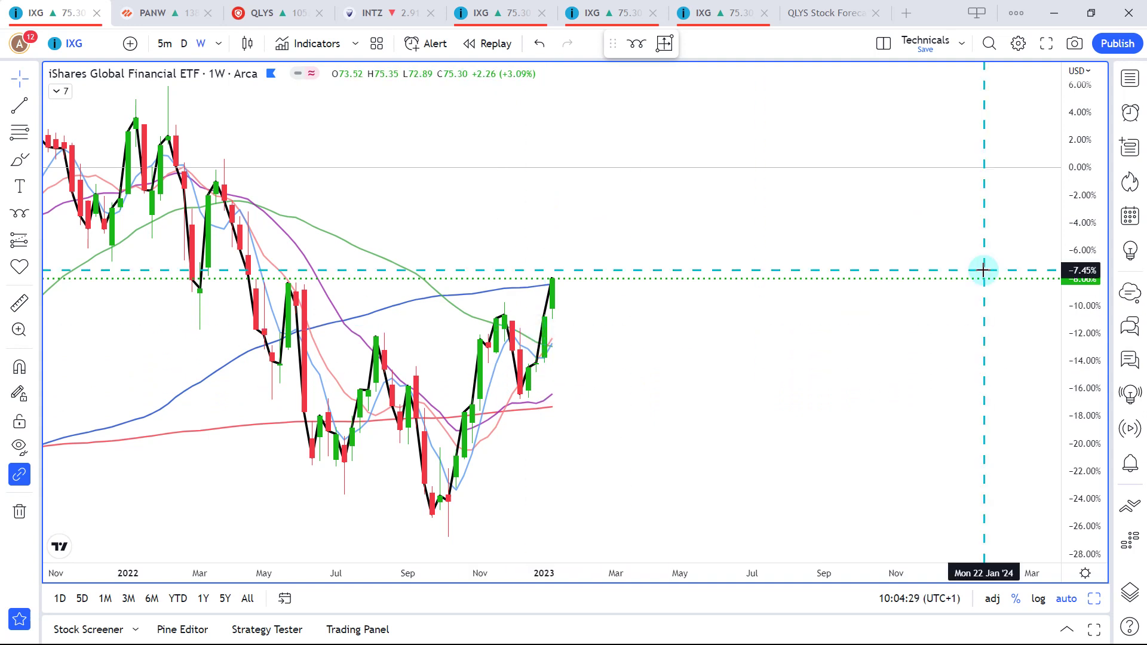
Temporarily sketch IXG's rebound from the autumn 2022 low with on-screen drawing
{"action": "key", "text": "ctrl+shift+p"}
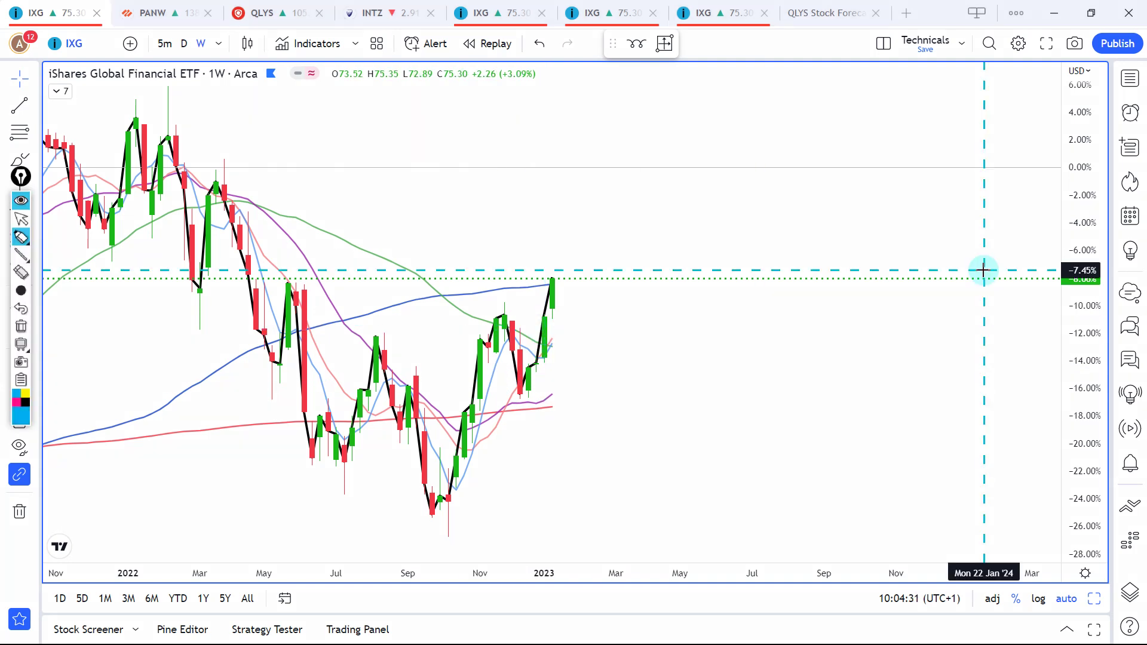
{"action": "mouse_move", "coordinate": [304, 346]}
{"action": "left_mouse_down"}
{"action": "mouse_move", "coordinate": [341, 420]}
{"action": "mouse_move", "coordinate": [373, 349]}
{"action": "mouse_move", "coordinate": [447, 459]}
{"action": "mouse_move", "coordinate": [481, 338]}
{"action": "mouse_move", "coordinate": [523, 361]}
{"action": "mouse_move", "coordinate": [543, 327]}
{"action": "left_mouse_up"}
{"action": "key", "text": "Escape"}
{"action": "scroll", "coordinate": [655, 323], "scroll_direction": "down", "scroll_amount": 5}
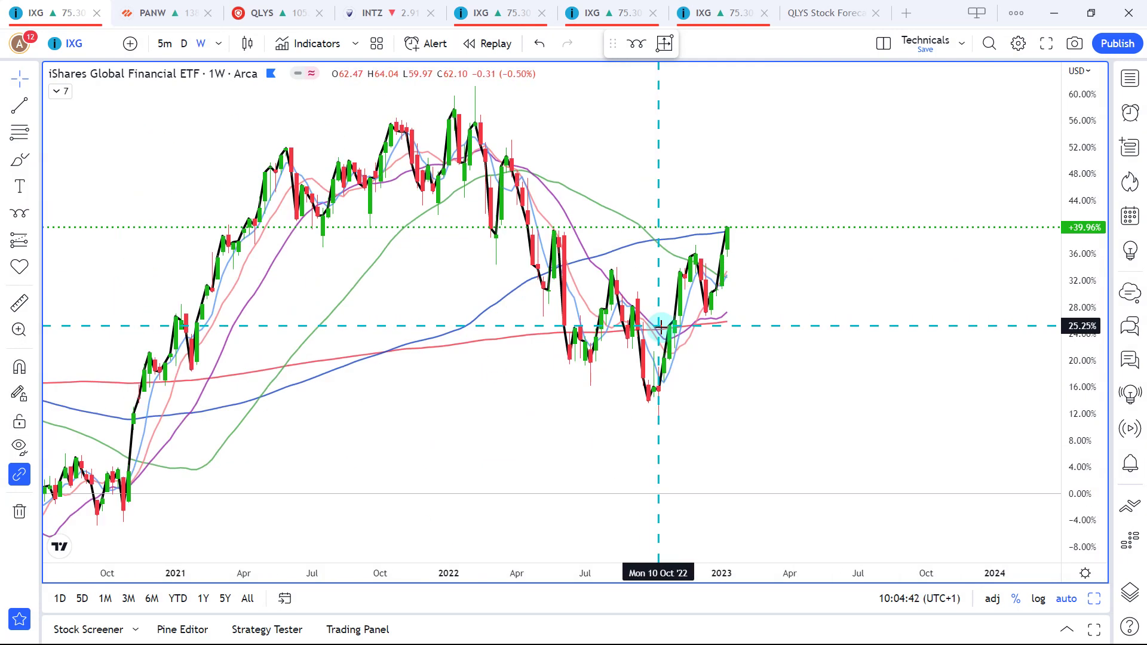
{"action": "scroll", "coordinate": [663, 327], "scroll_direction": "up", "scroll_amount": 5}
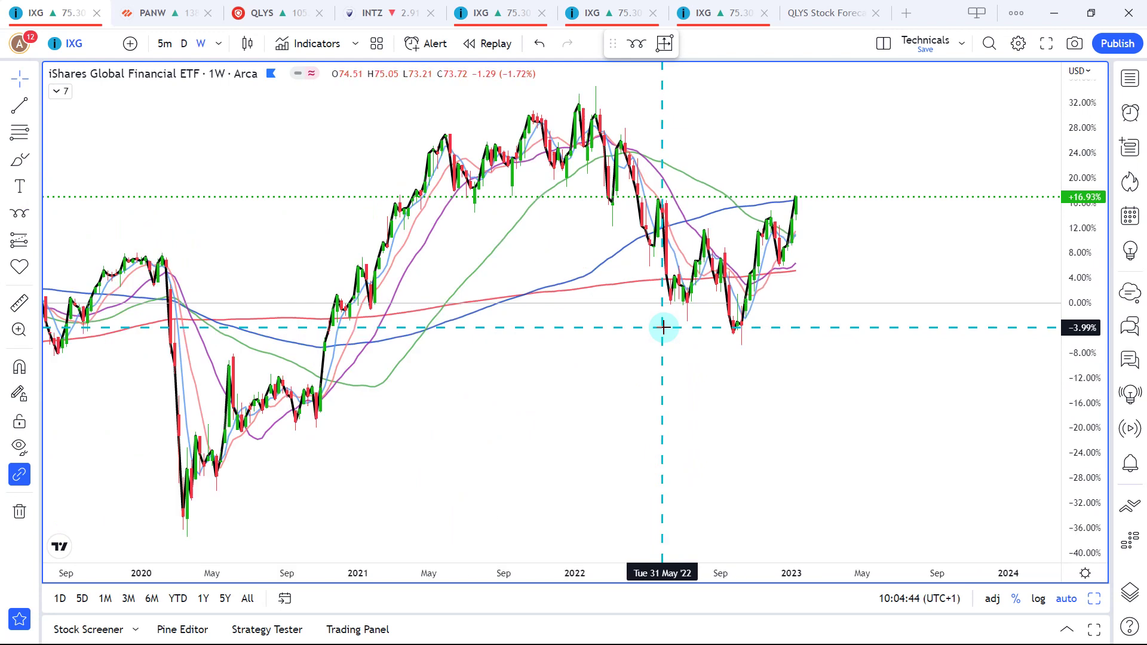
Return IXG to daily bars in the side-by-side price and indicator layout
{"action": "left_click", "coordinate": [182, 45]}
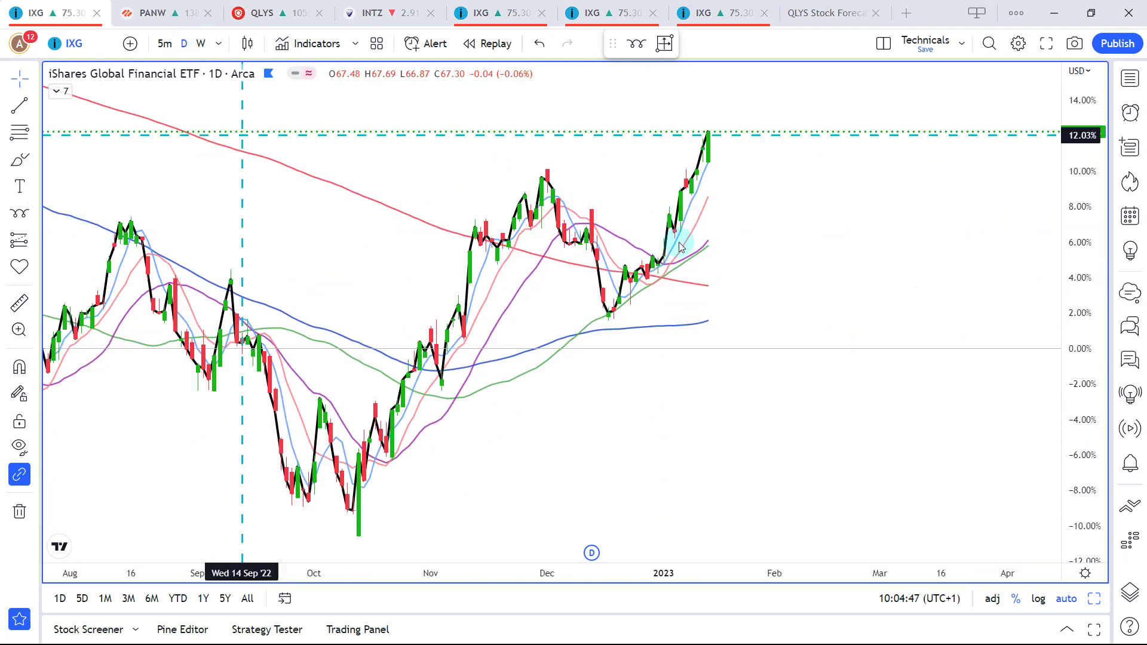
{"action": "left_click", "coordinate": [639, 266]}
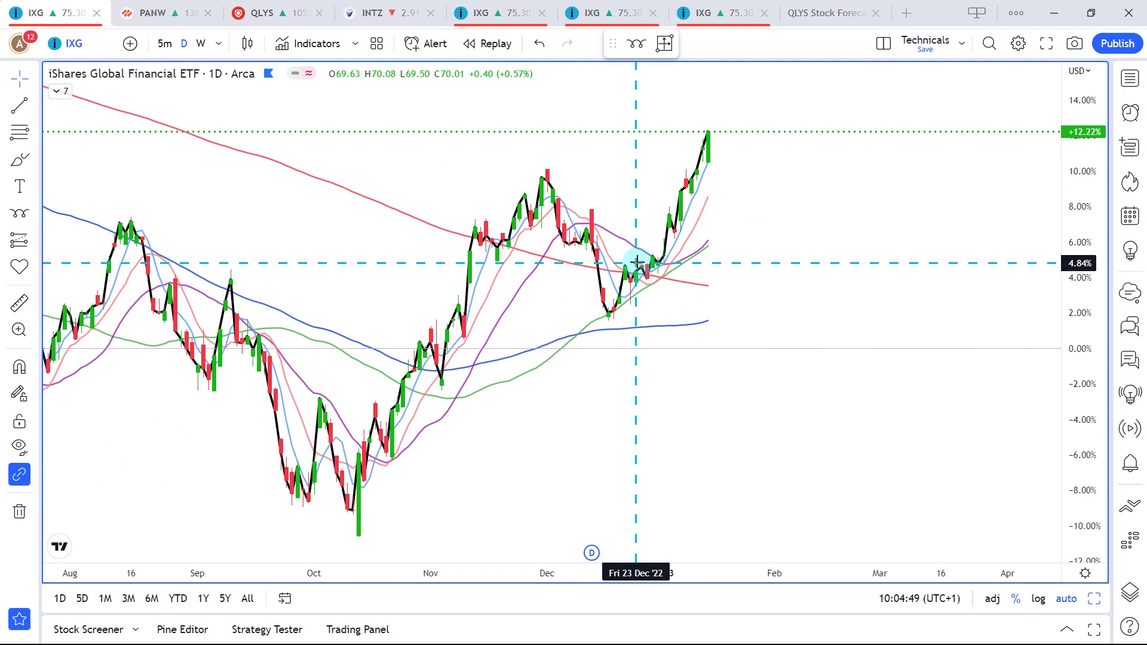
{"action": "key", "text": "alt+Return"}
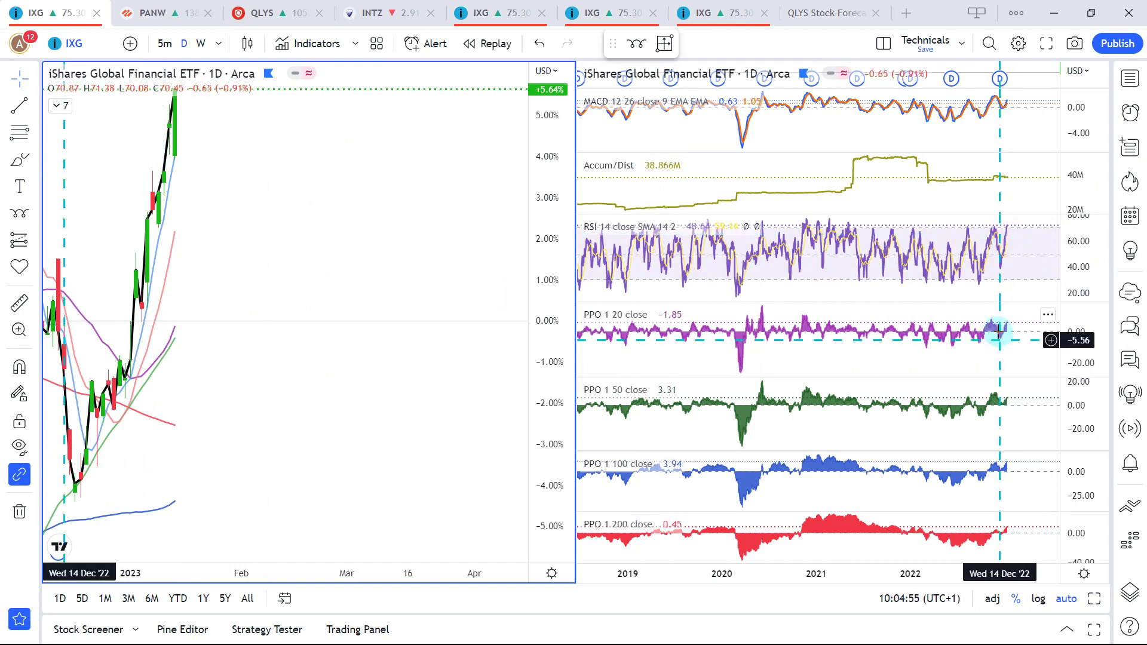
Zoom the IXG indicator chart and switch both IXG charts to weekly bars
{"action": "scroll", "coordinate": [999, 336], "scroll_direction": "up", "scroll_amount": 5}
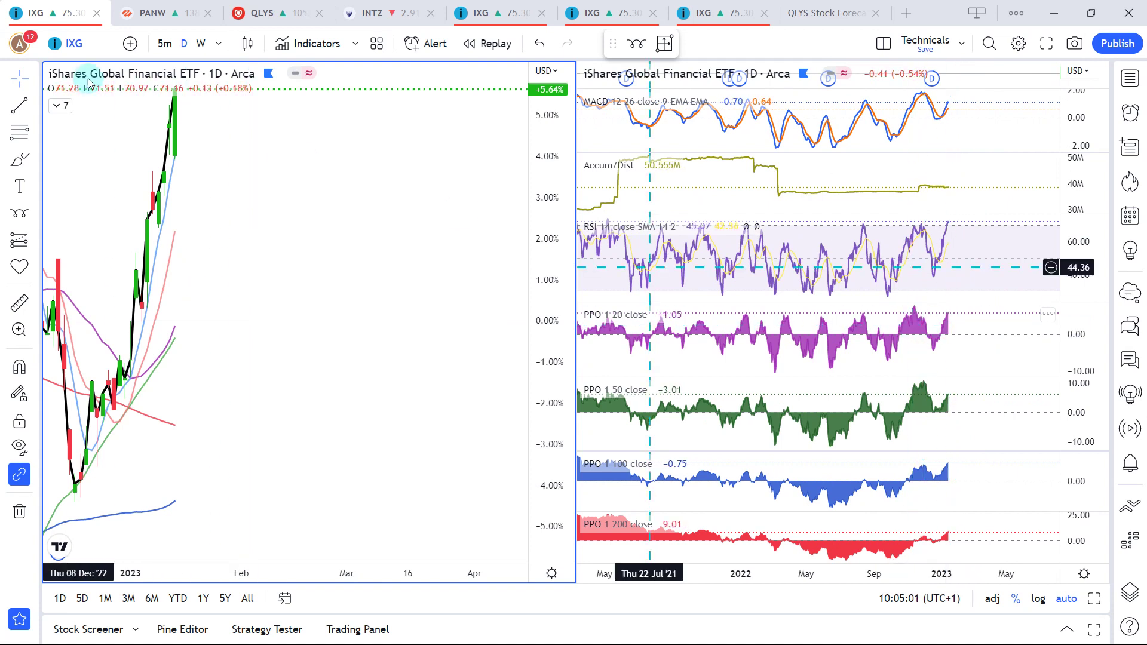
{"action": "scroll", "coordinate": [800, 215], "scroll_direction": "down", "scroll_amount": 3}
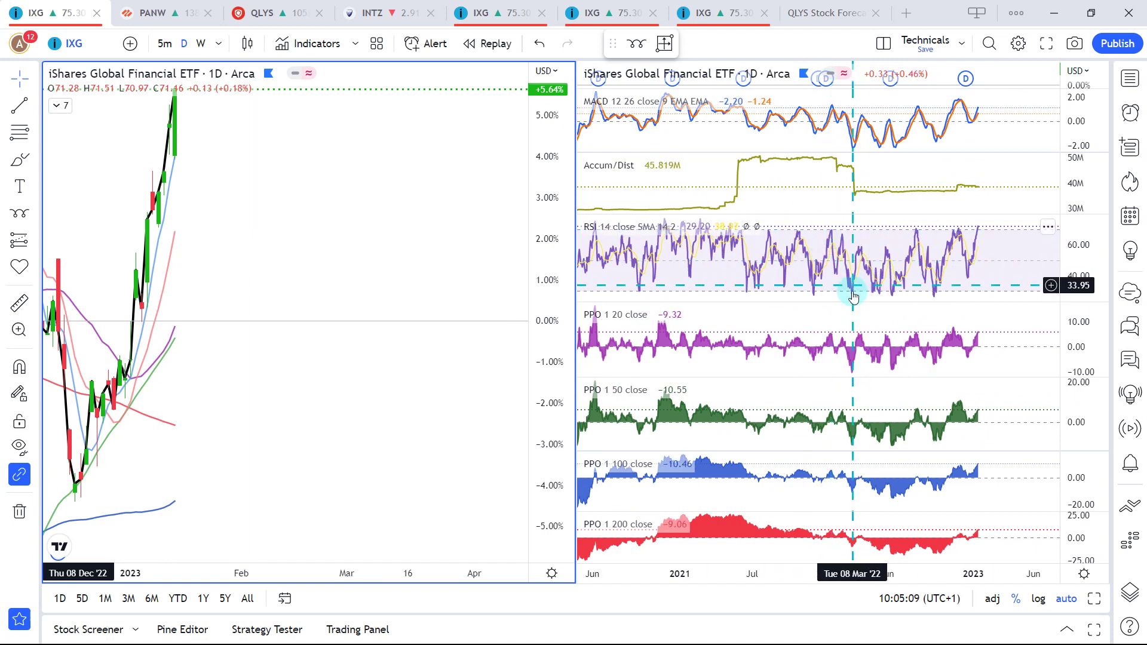
{"action": "left_click", "coordinate": [197, 44]}
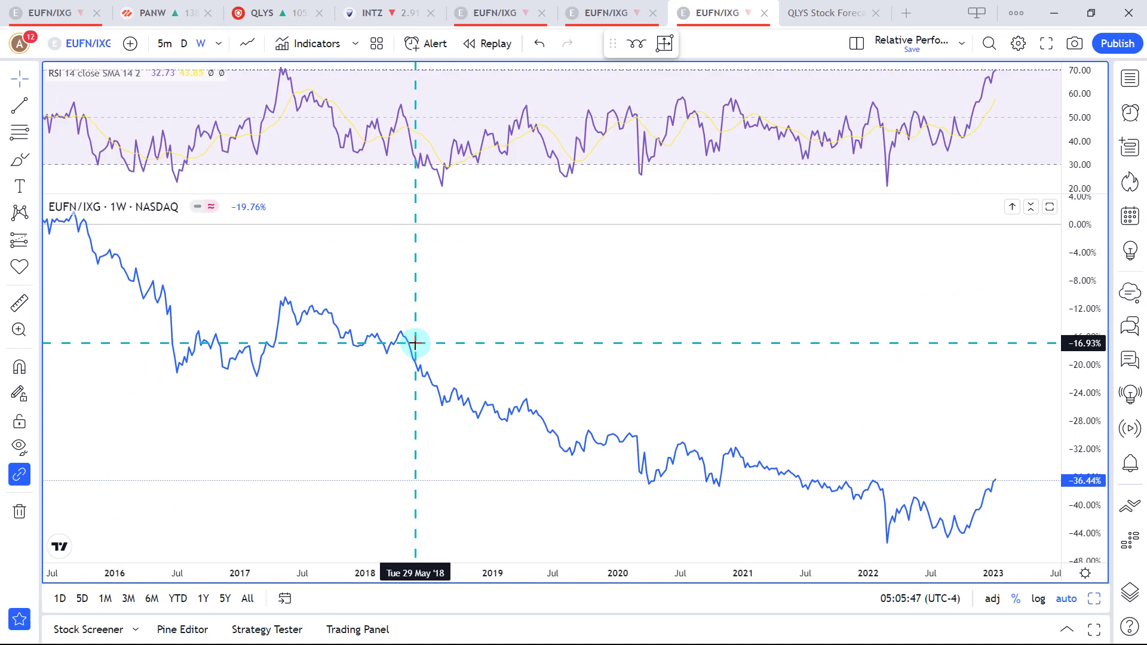
Zoom and scroll through IXG's weekly MACD, RSI and PPO history
{"action": "scroll", "coordinate": [415, 343], "scroll_direction": "up", "scroll_amount": 3}
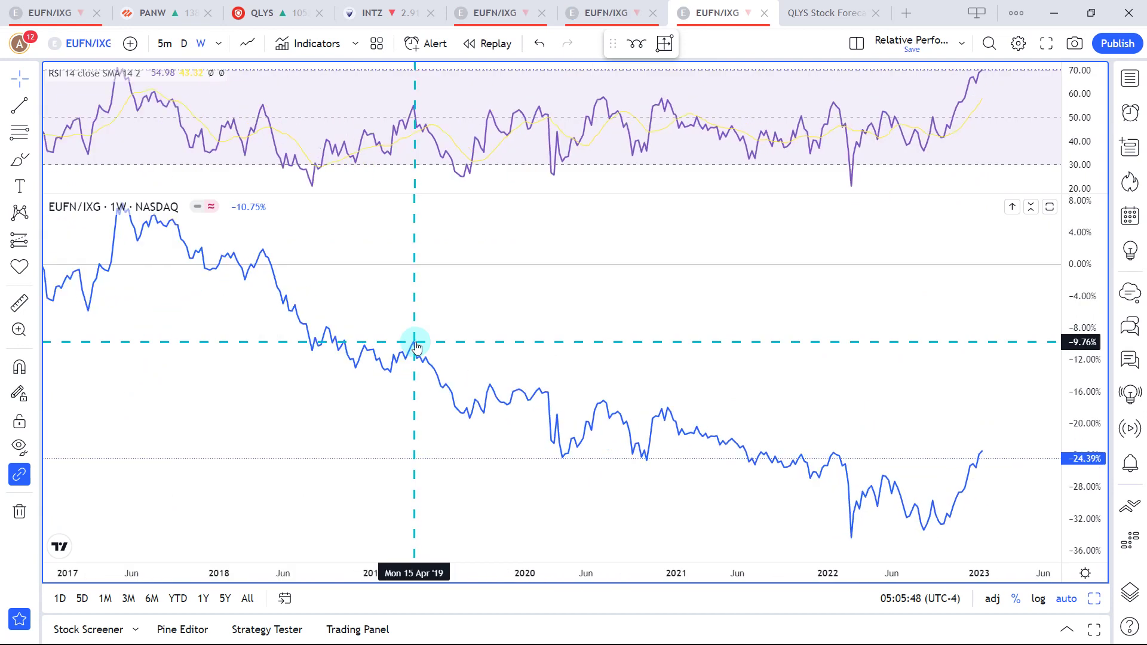
{"action": "scroll", "coordinate": [419, 335], "scroll_direction": "down", "scroll_amount": 2}
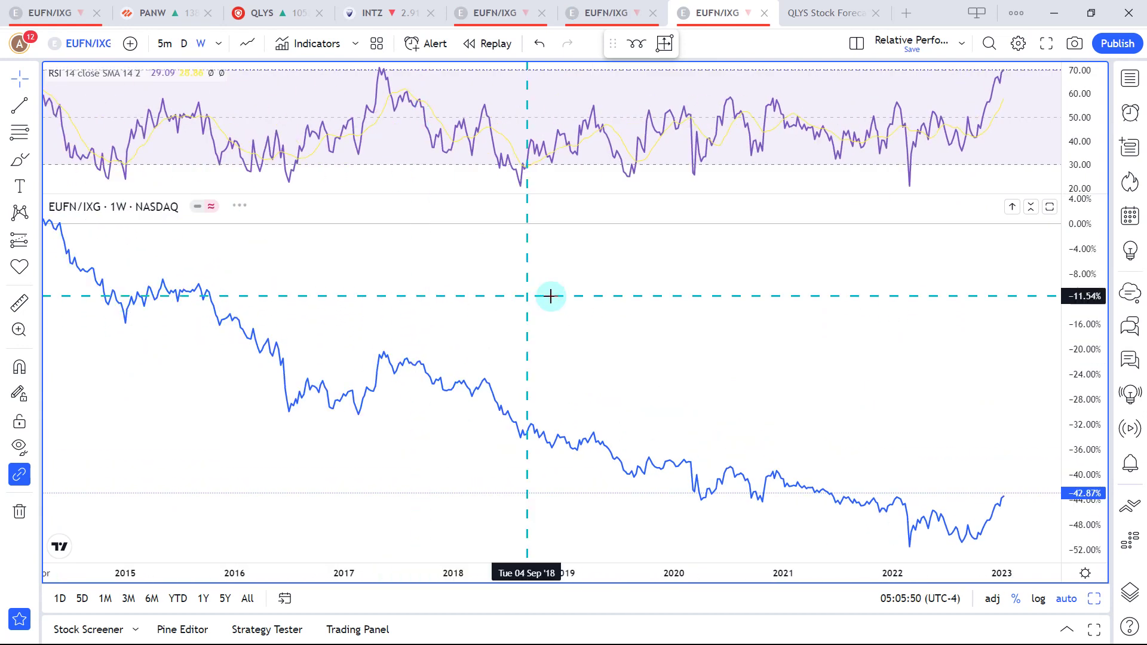
{"action": "scroll", "coordinate": [551, 296], "scroll_direction": "up", "scroll_amount": 1}
{"action": "scroll", "coordinate": [658, 307], "scroll_direction": "right", "scroll_amount": 5}
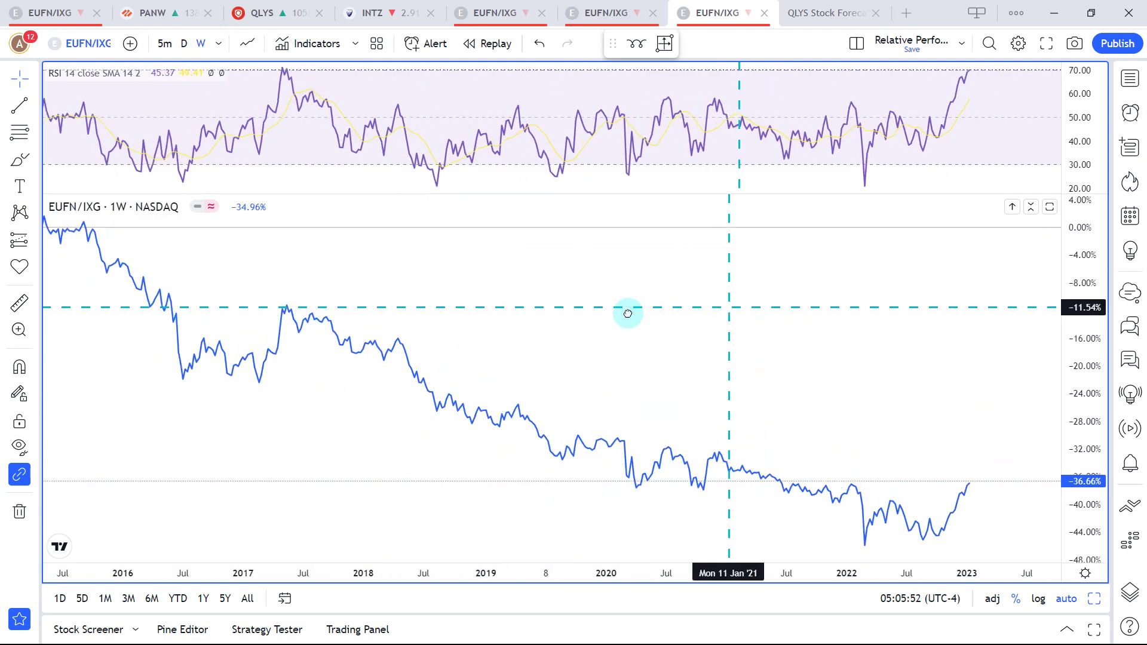
{"action": "scroll", "coordinate": [597, 310], "scroll_direction": "down", "scroll_amount": 4}
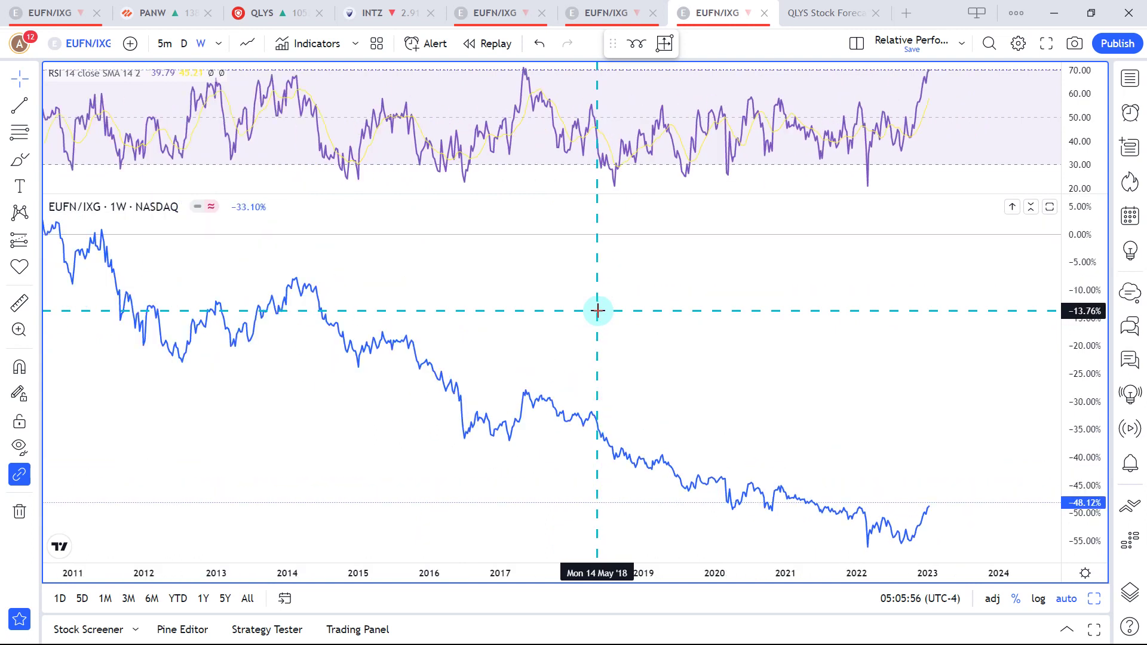
{"action": "scroll", "coordinate": [598, 310], "scroll_direction": "up", "scroll_amount": 1}
{"action": "scroll", "coordinate": [598, 310], "scroll_direction": "down", "scroll_amount": 3}
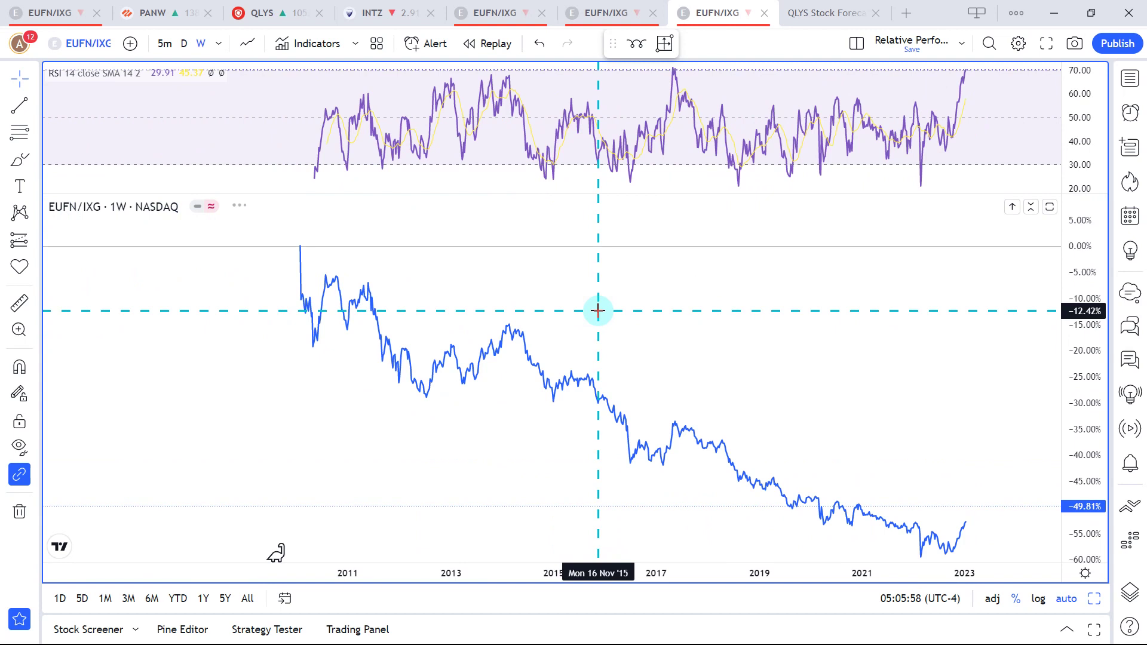
{"action": "scroll", "coordinate": [598, 310], "scroll_direction": "up", "scroll_amount": 1}
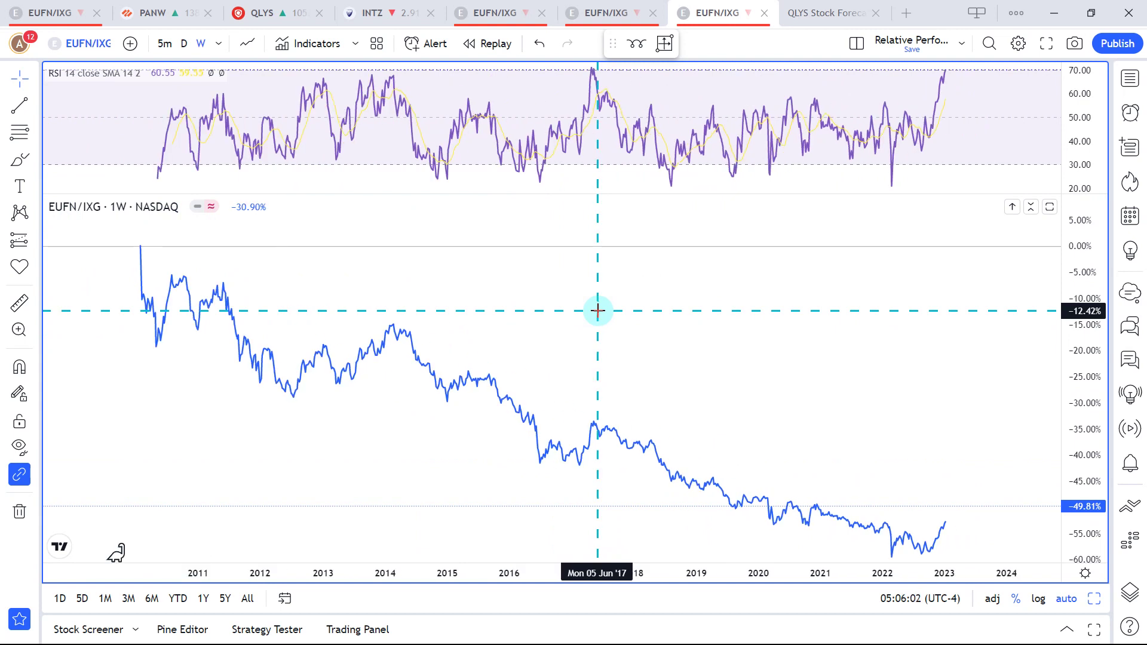
{"action": "scroll", "coordinate": [598, 310], "scroll_direction": "up", "scroll_amount": 6}
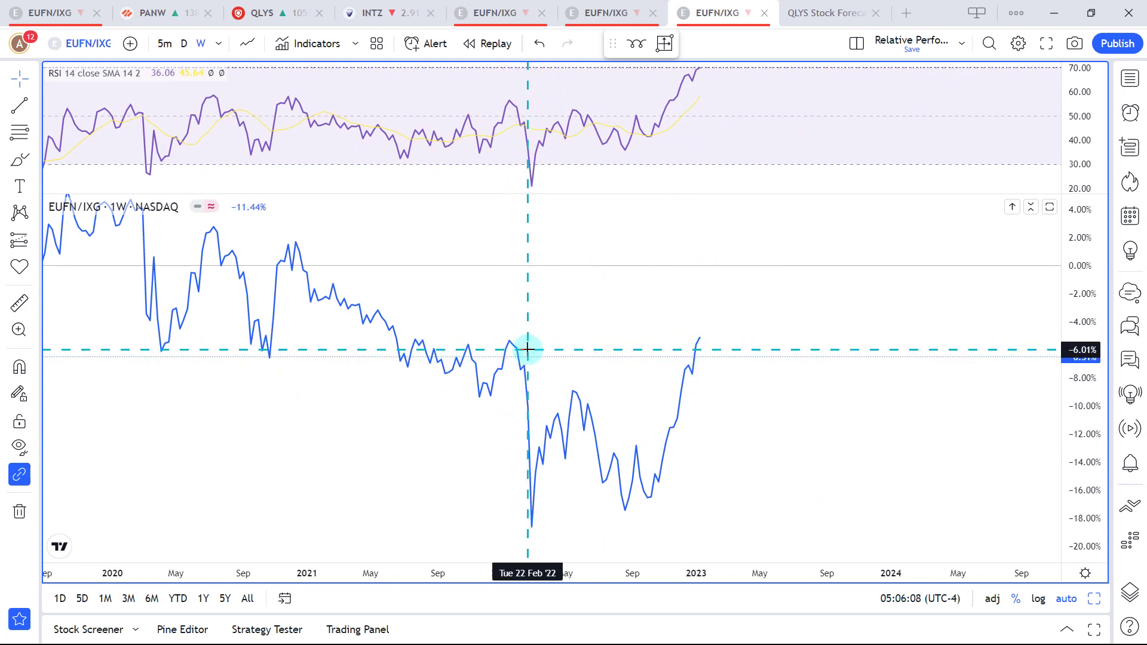
{"action": "scroll", "coordinate": [527, 349], "scroll_direction": "down", "scroll_amount": 5}
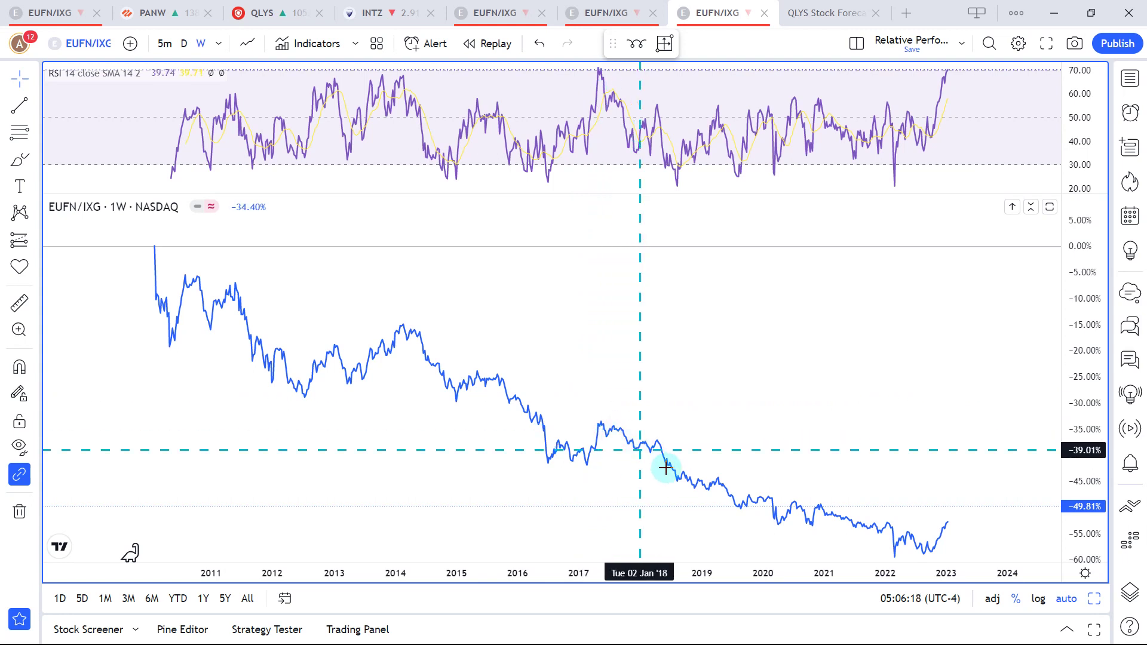
{"action": "scroll", "coordinate": [616, 394], "scroll_direction": "up", "scroll_amount": 3}
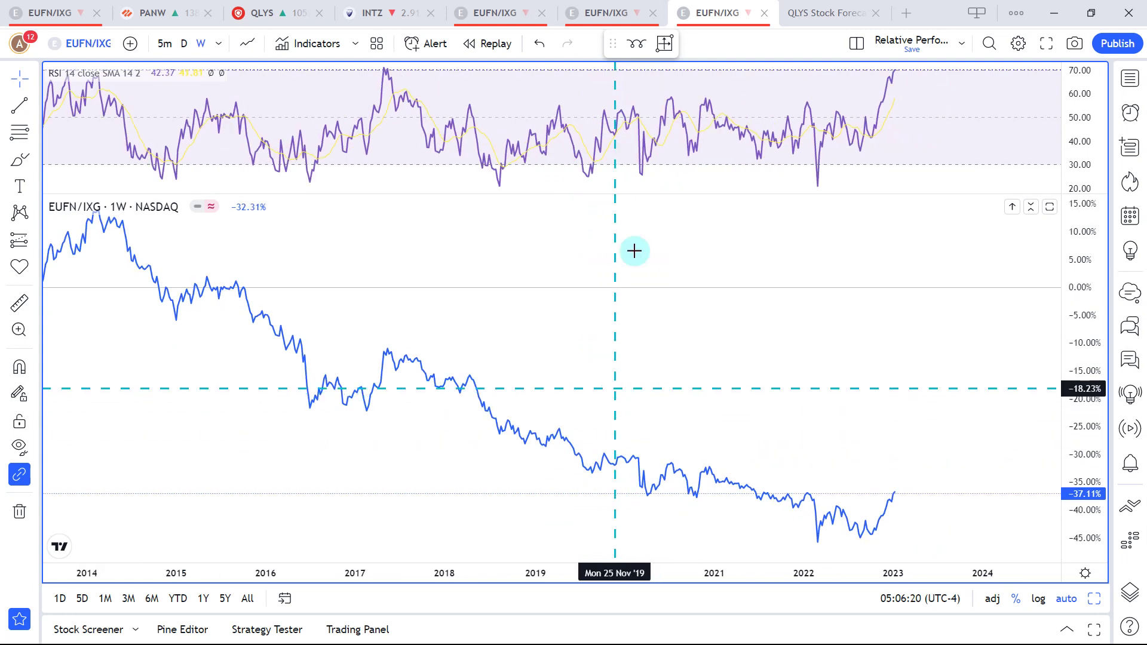
Return to daily bars and open the EUFN/IXG Seasonality layout with monthly returns since 2010
{"action": "left_click", "coordinate": [184, 51]}
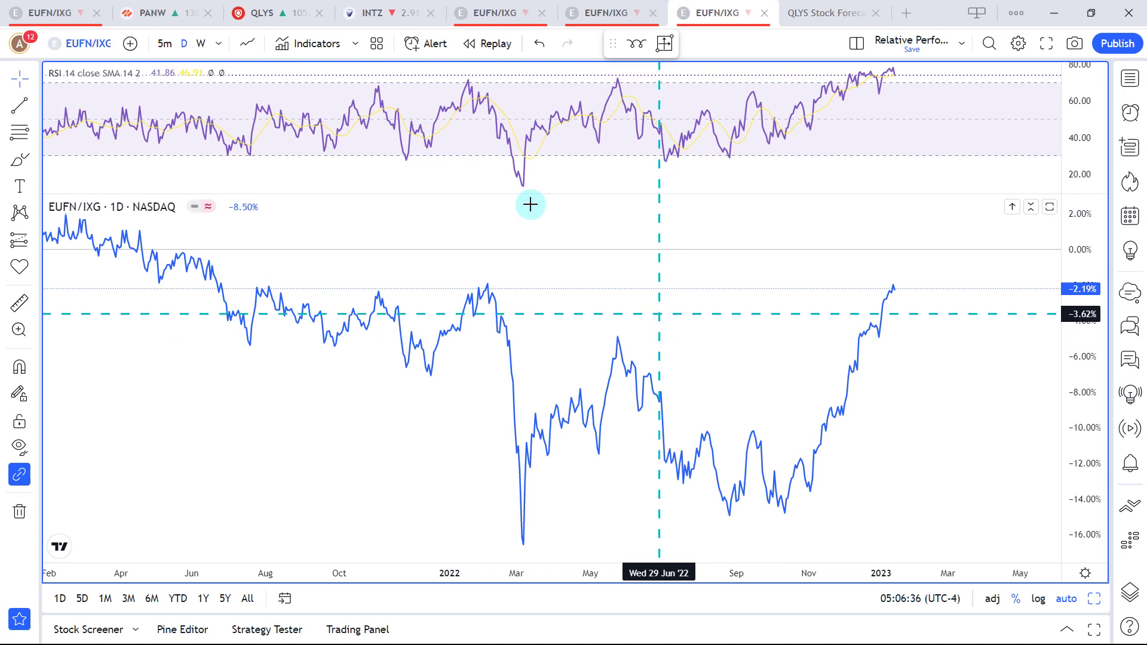
{"action": "left_click", "coordinate": [495, 12]}
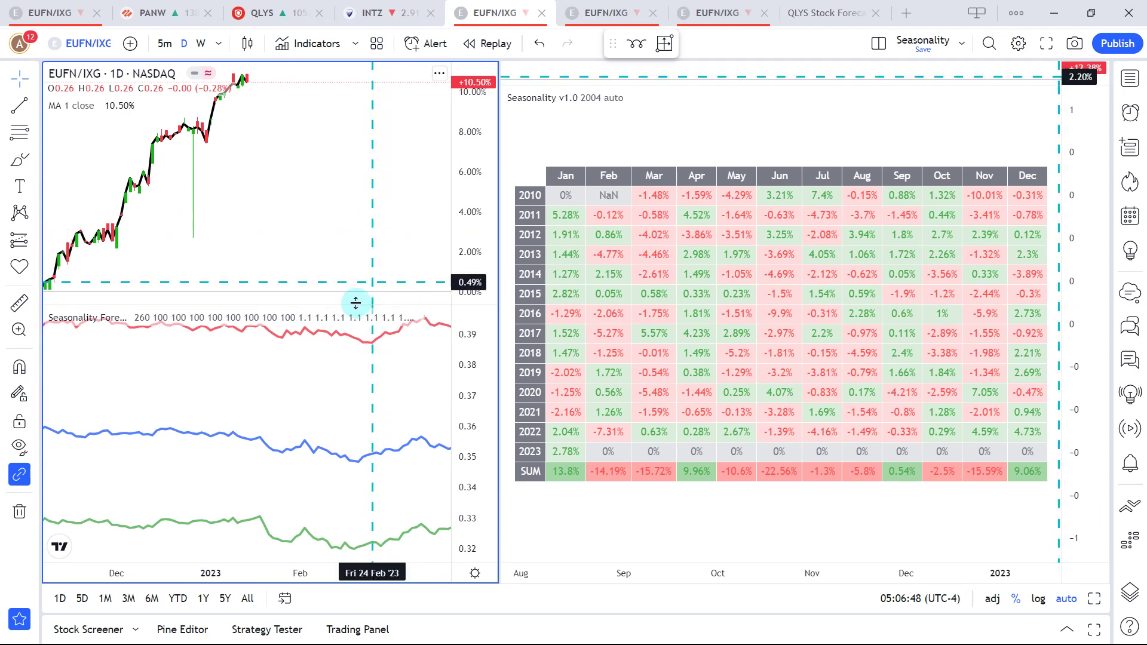
{"action": "scroll", "coordinate": [358, 299], "scroll_direction": "down", "scroll_amount": 3}
{"action": "left_click_drag", "start_coordinate": [351, 217], "coordinate": [271, 218]}
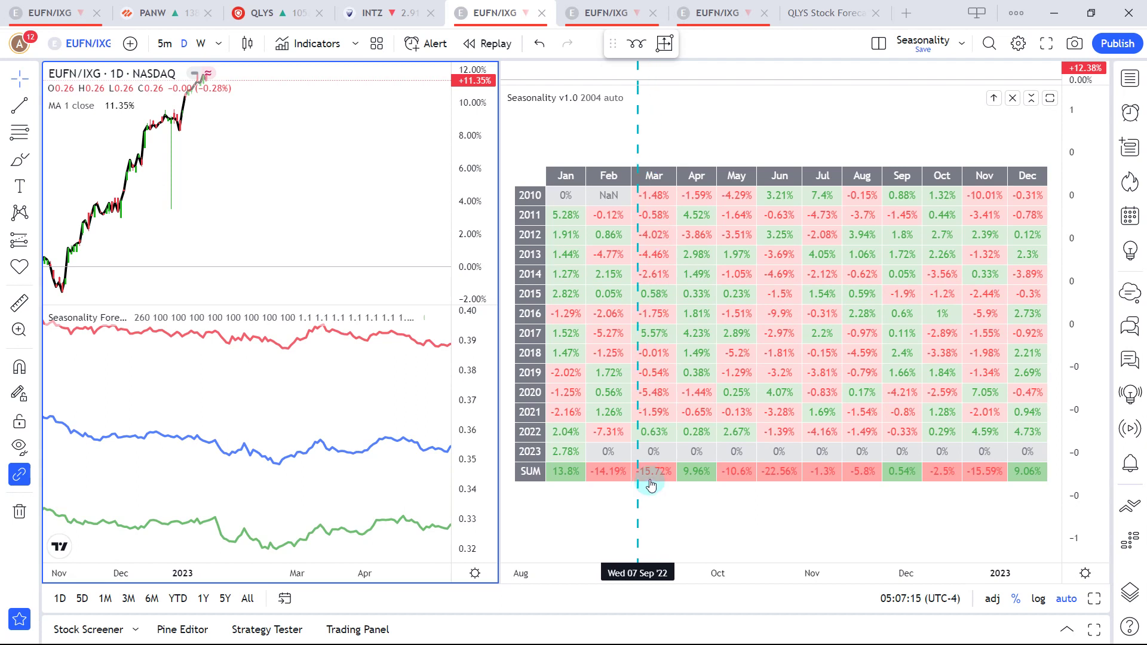
{"action": "scroll", "coordinate": [309, 410], "scroll_direction": "down", "scroll_amount": 2}
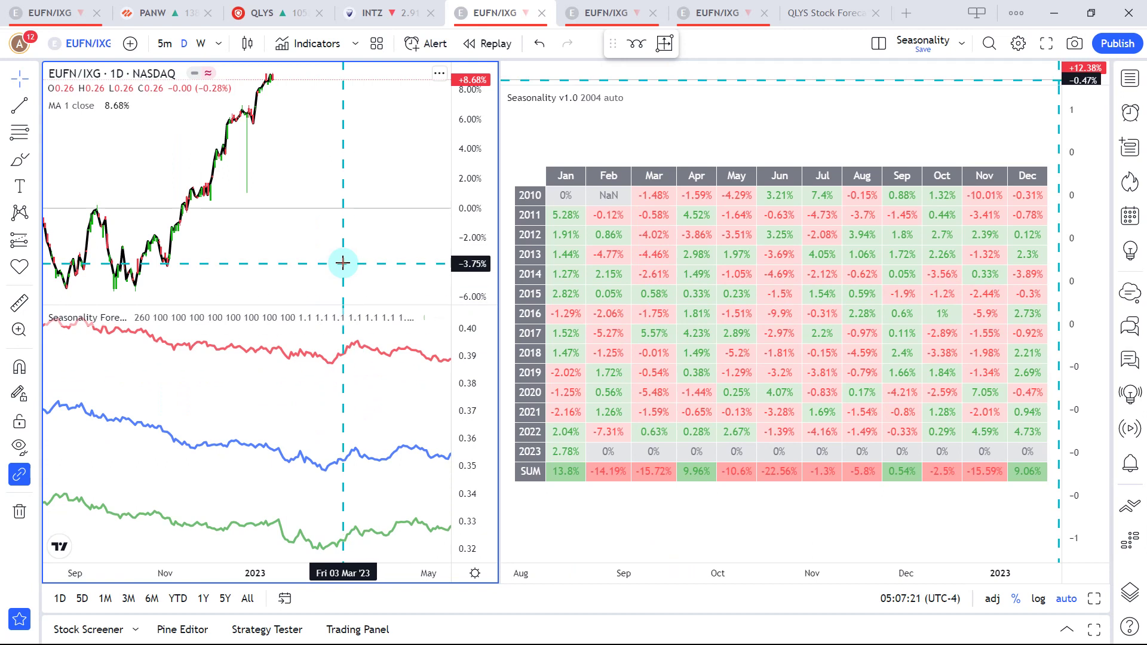
{"action": "left_click_drag", "start_coordinate": [340, 261], "coordinate": [289, 256]}
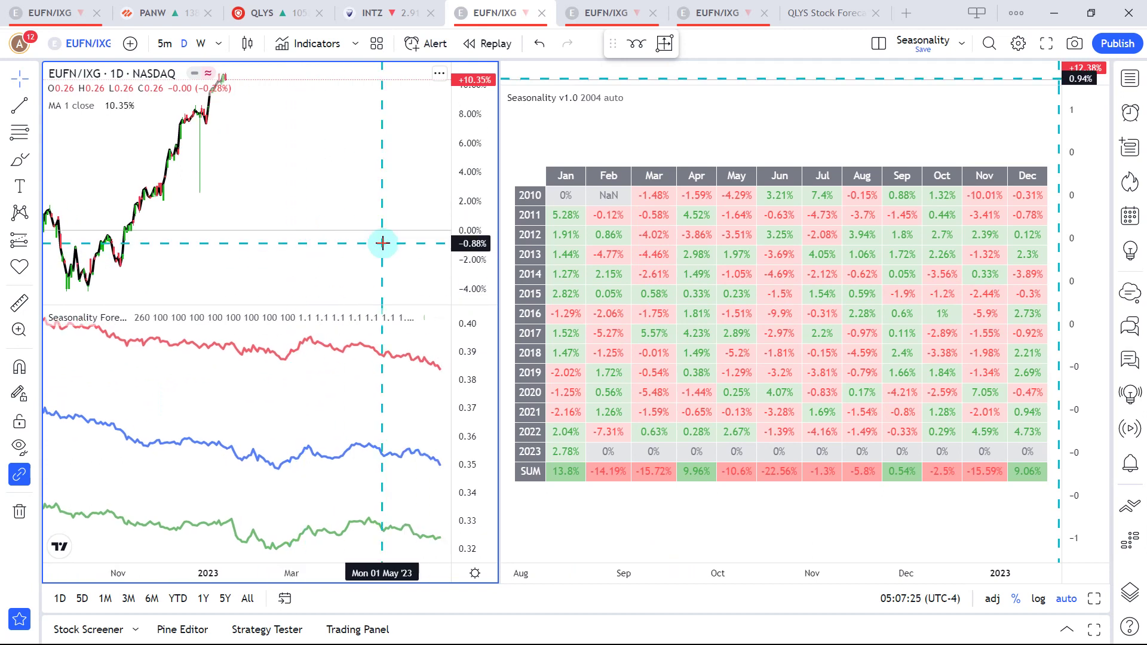
{"action": "key", "text": "alt+Tab"}
Enter -5 as EUFN's Relative Perf. score in cell I26, dropping its Bear/Bull value to -3.3
{"action": "left_click", "coordinate": [711, 359]}
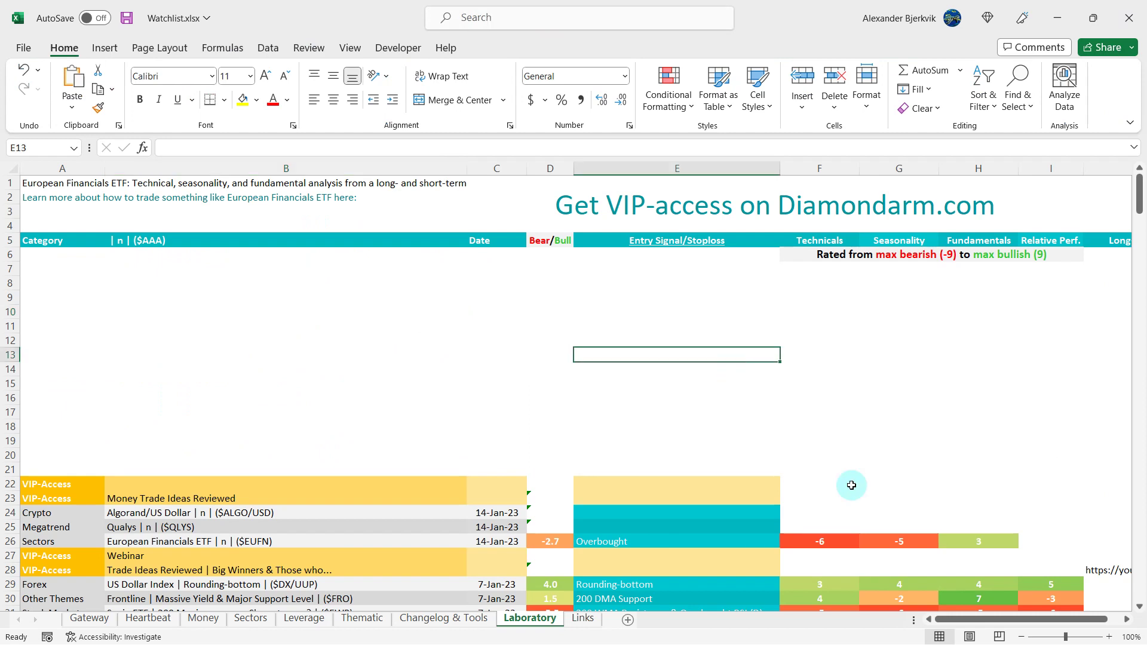
{"action": "left_click", "coordinate": [1043, 545]}
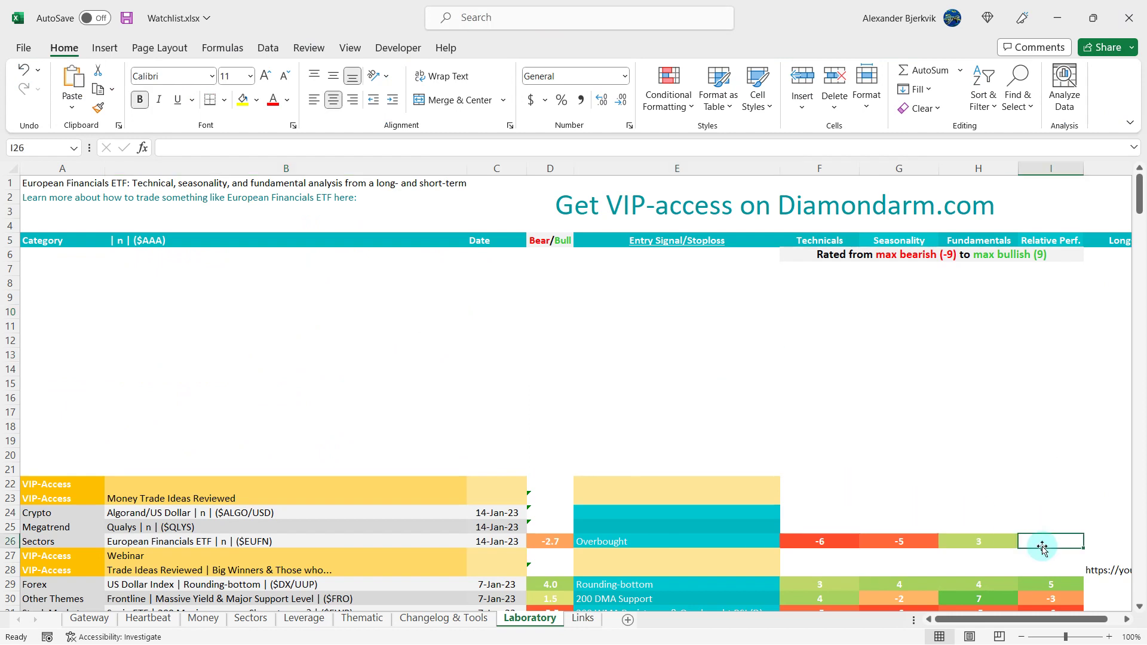
{"action": "type", "text": "-5"}
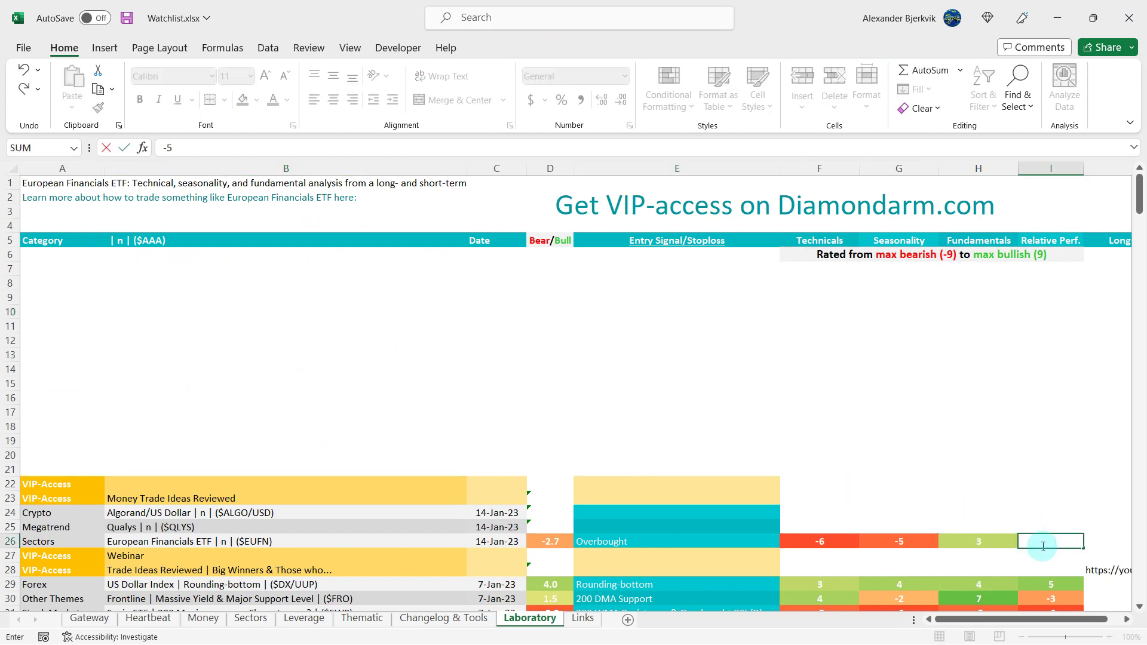
{"action": "left_click", "coordinate": [387, 341]}
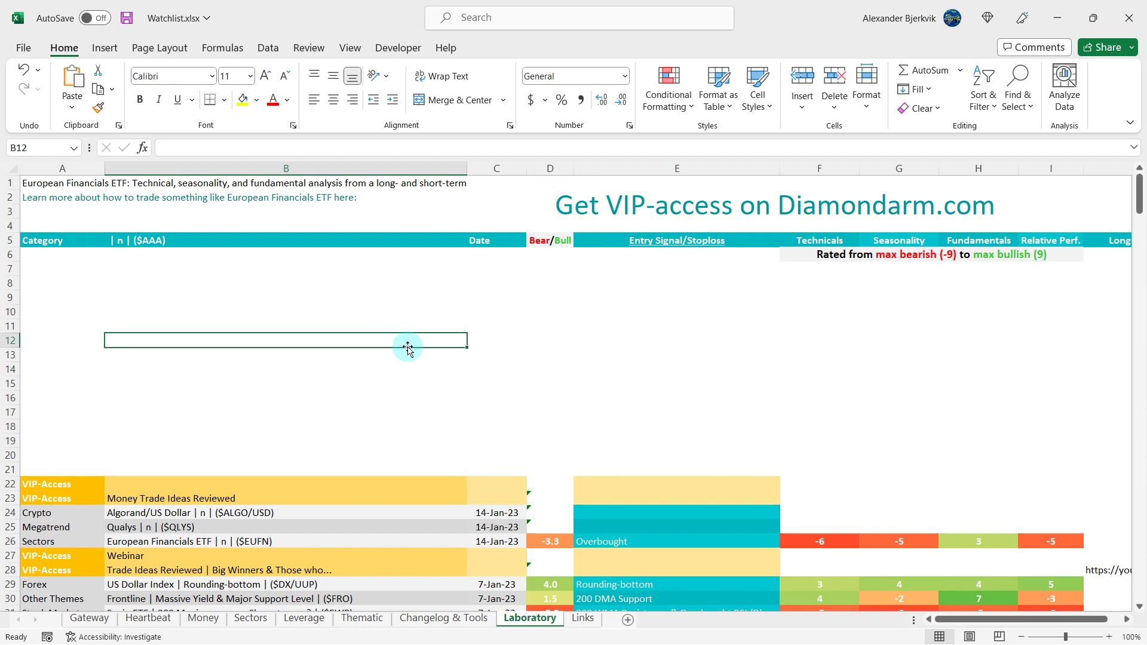
{"action": "key", "text": "alt+Tab"}
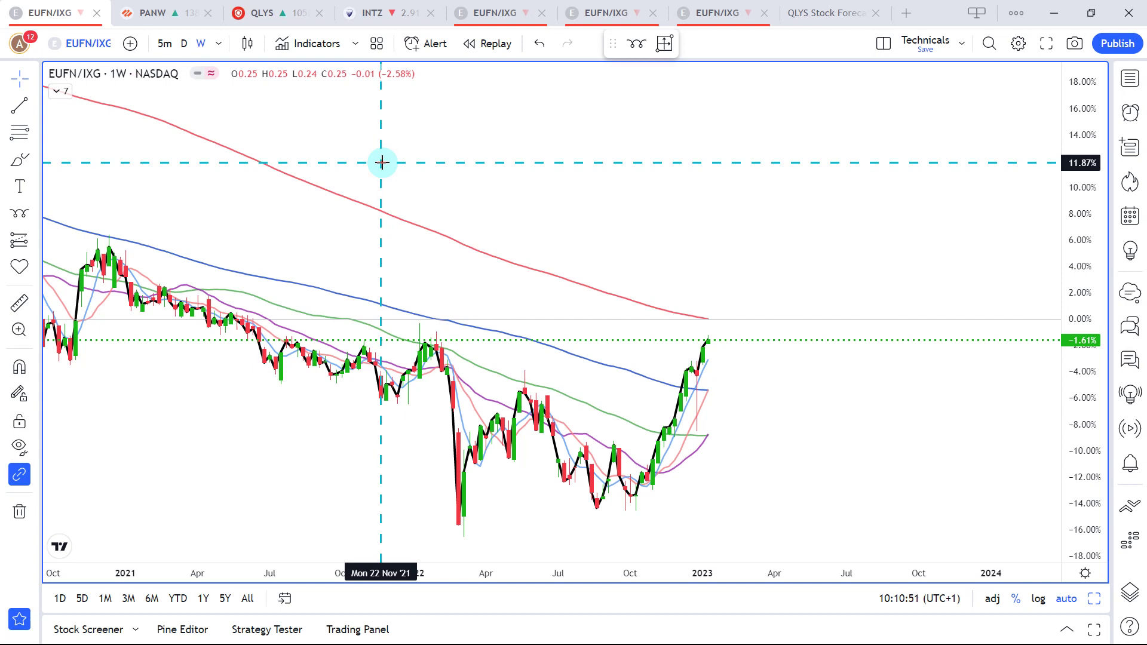
Search 'HSBC HOLDI', load HSBC Holdings PLC on NYSE, and zoom its weekly chart
{"action": "type", "text": "HSBC"}
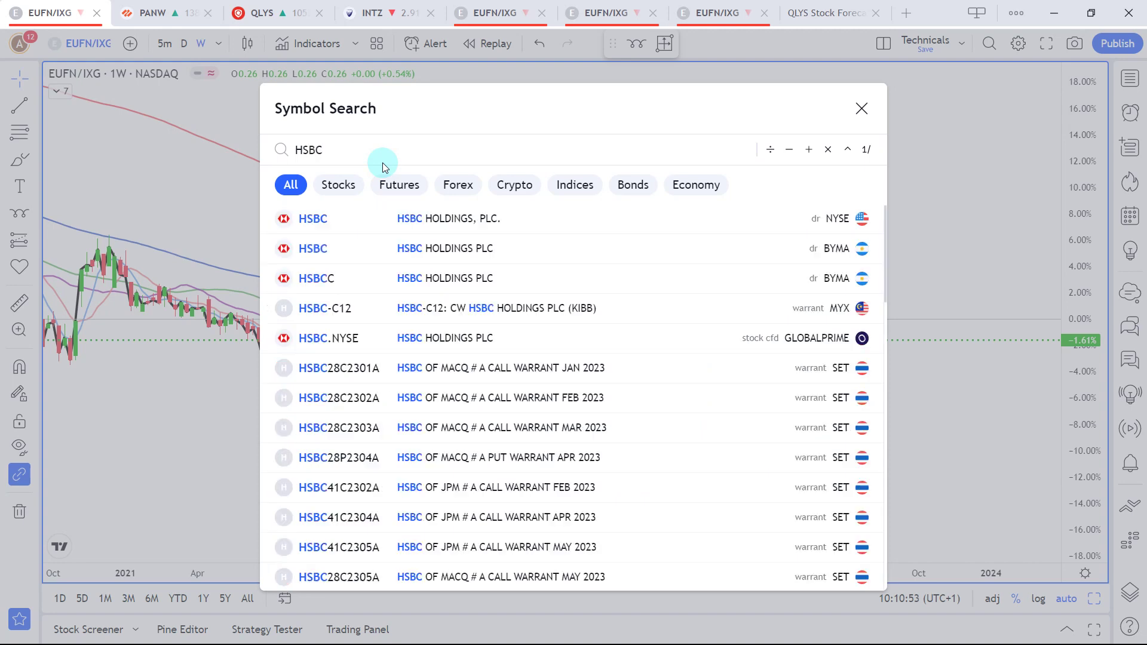
{"action": "type", "text": " HOLDD"}
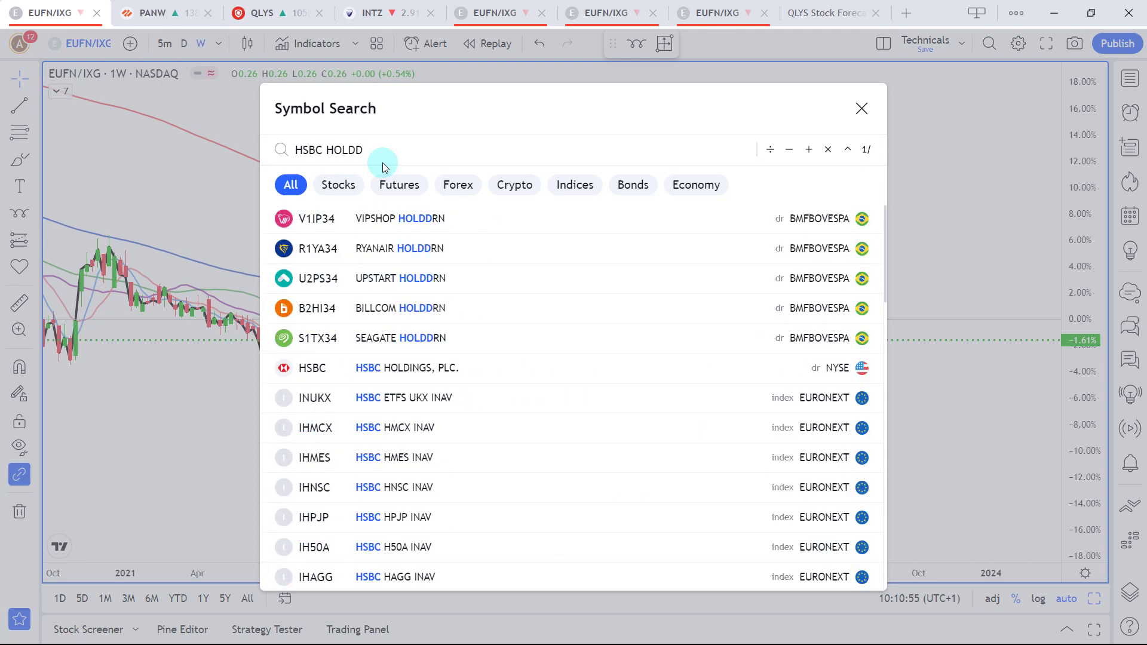
{"action": "key", "text": "BackSpace"}
{"action": "type", "text": "I"}
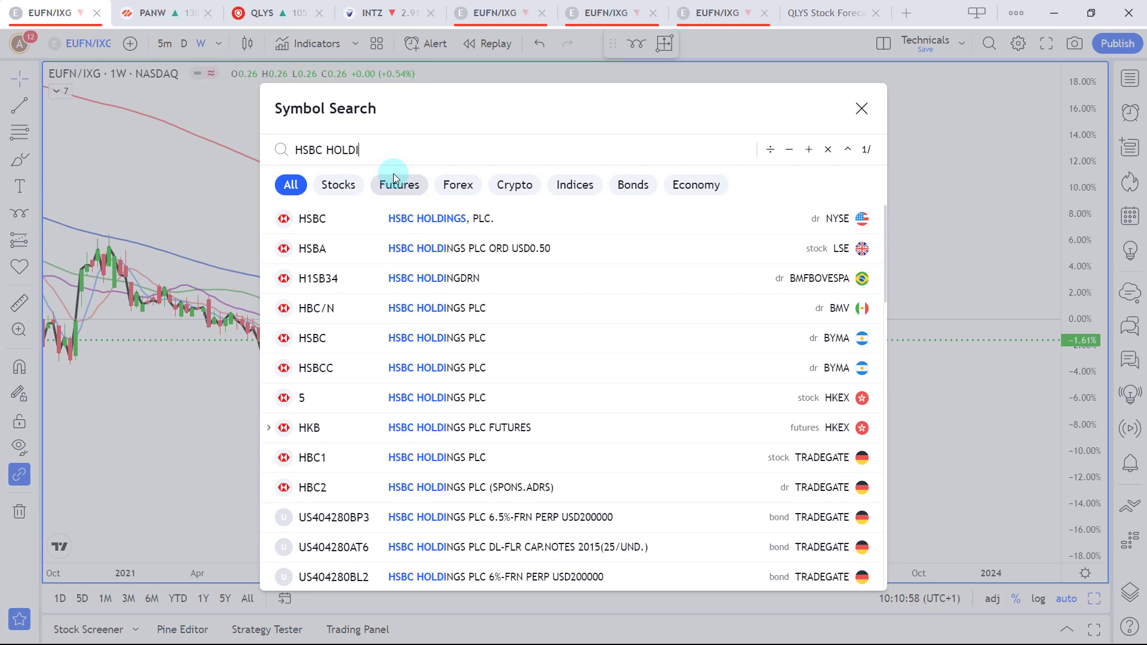
{"action": "left_click", "coordinate": [473, 230]}
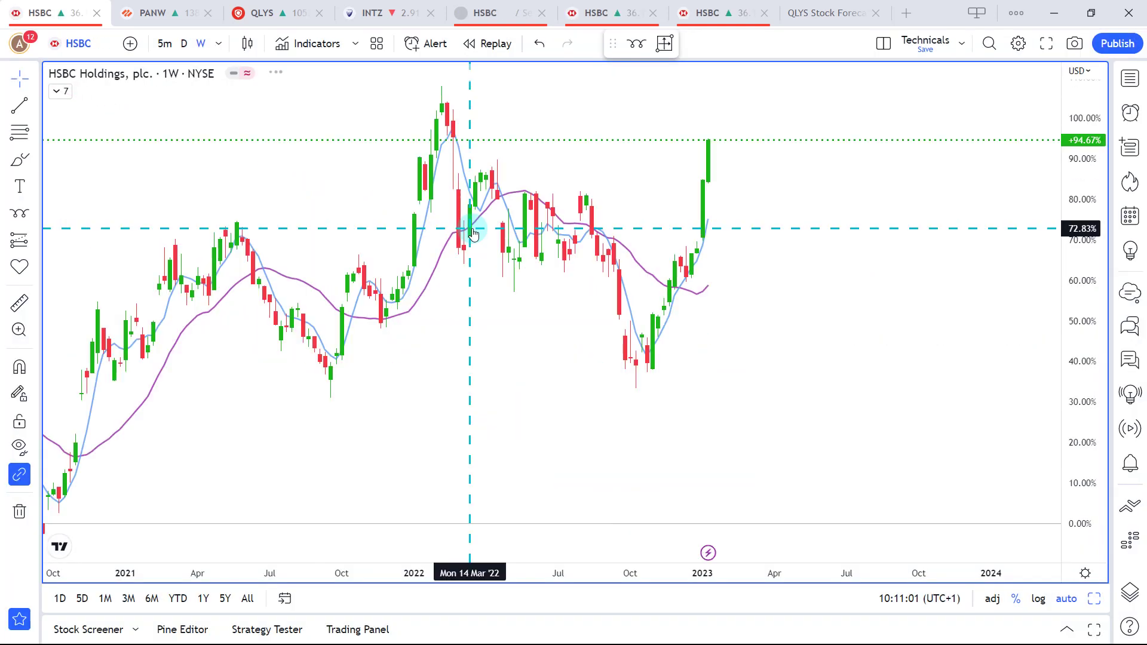
{"action": "scroll", "coordinate": [517, 442], "scroll_direction": "down", "scroll_amount": 3}
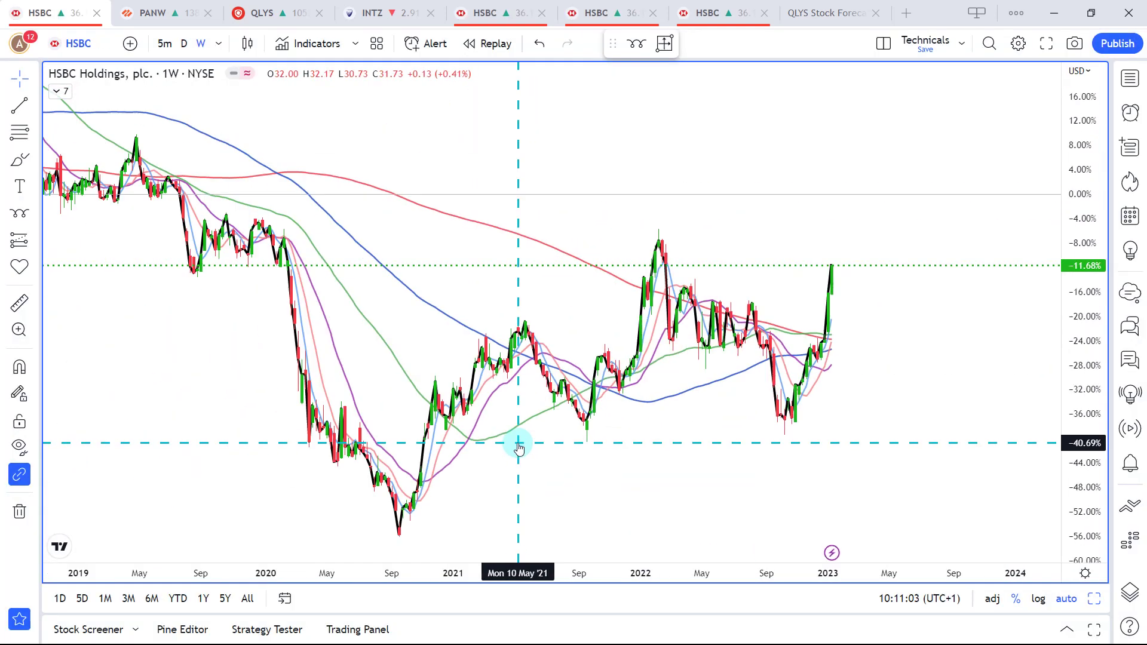
{"action": "scroll", "coordinate": [518, 447], "scroll_direction": "down", "scroll_amount": 6}
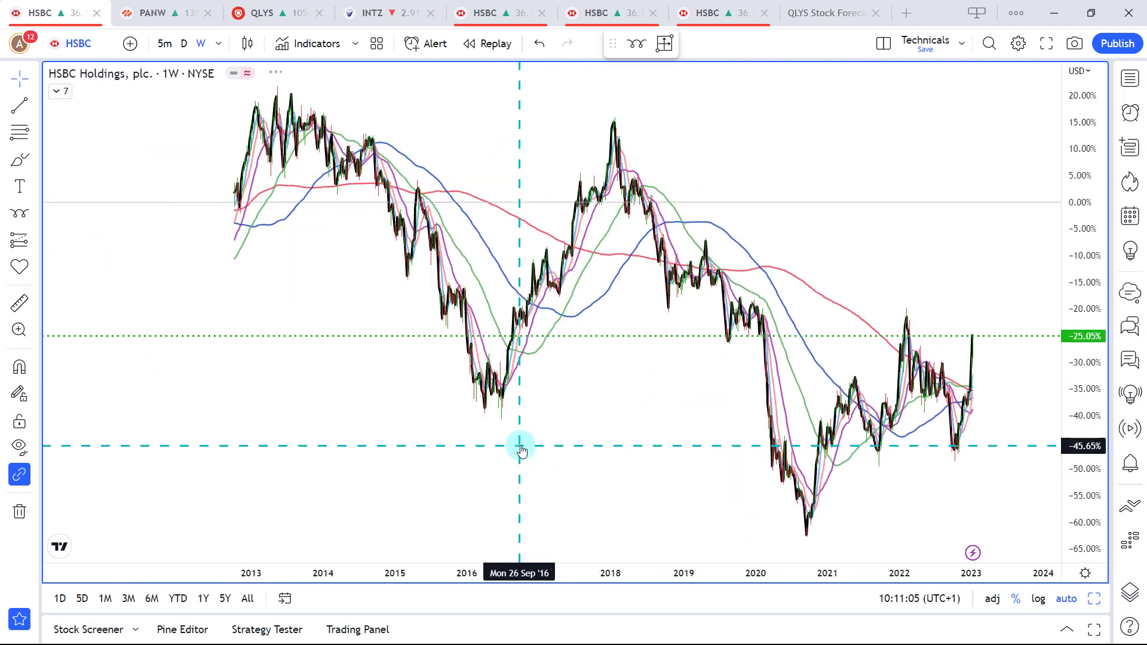
{"action": "scroll", "coordinate": [521, 450], "scroll_direction": "down", "scroll_amount": 6}
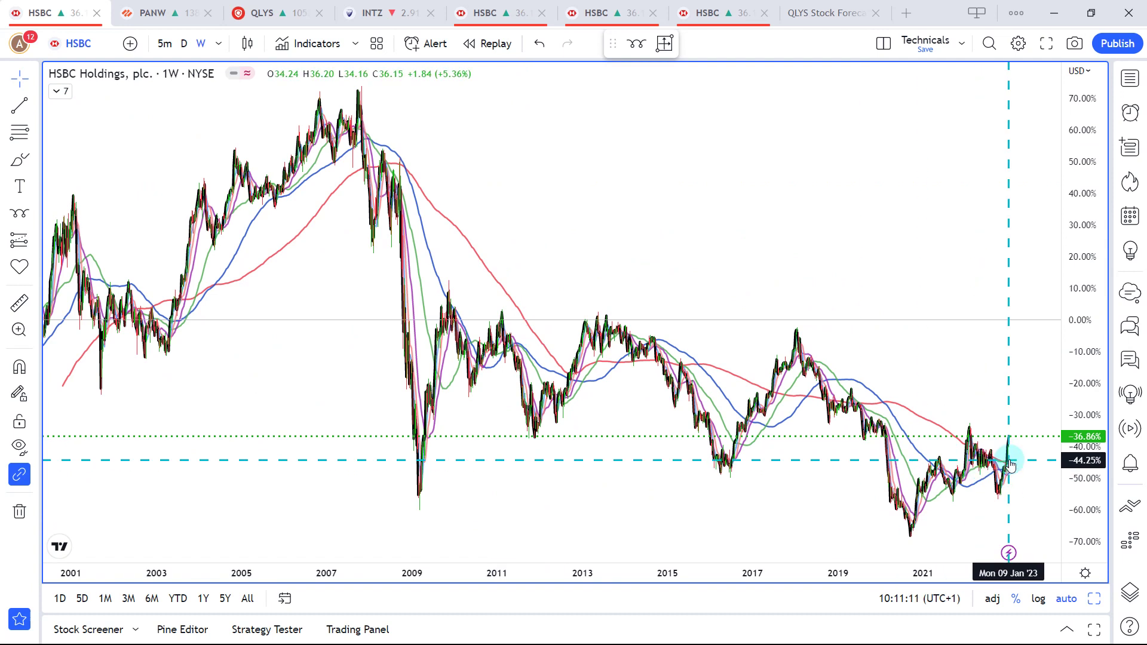
{"action": "scroll", "coordinate": [1010, 463], "scroll_direction": "up", "scroll_amount": 10}
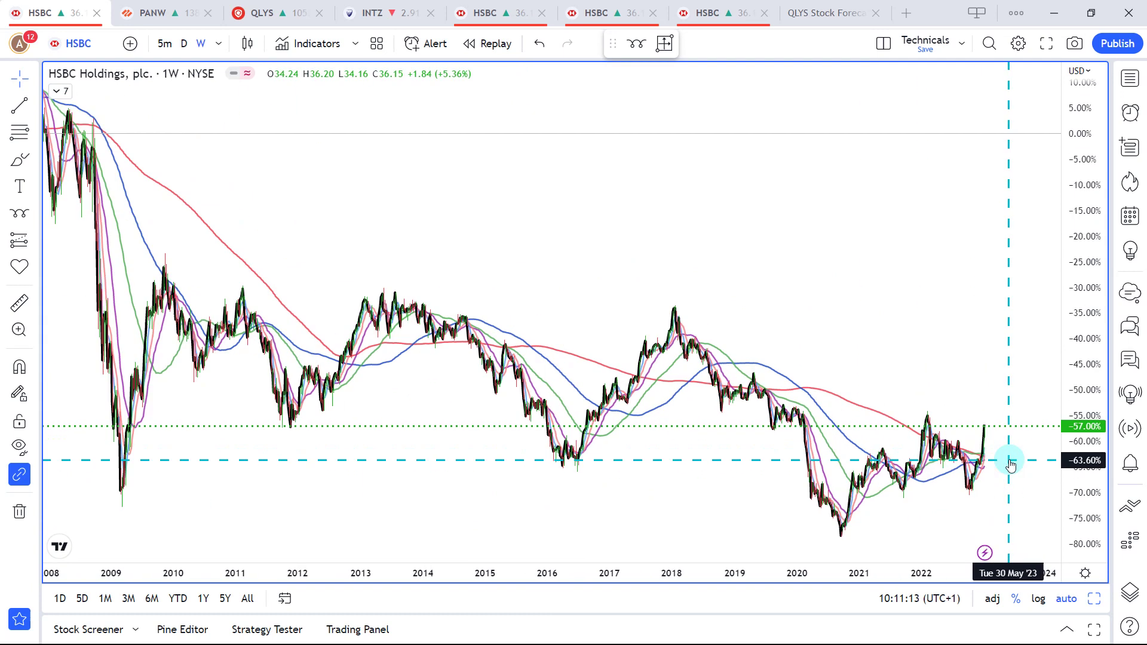
Switch HSBC to daily bars and split it into price and indicator charts
{"action": "left_click", "coordinate": [185, 46]}
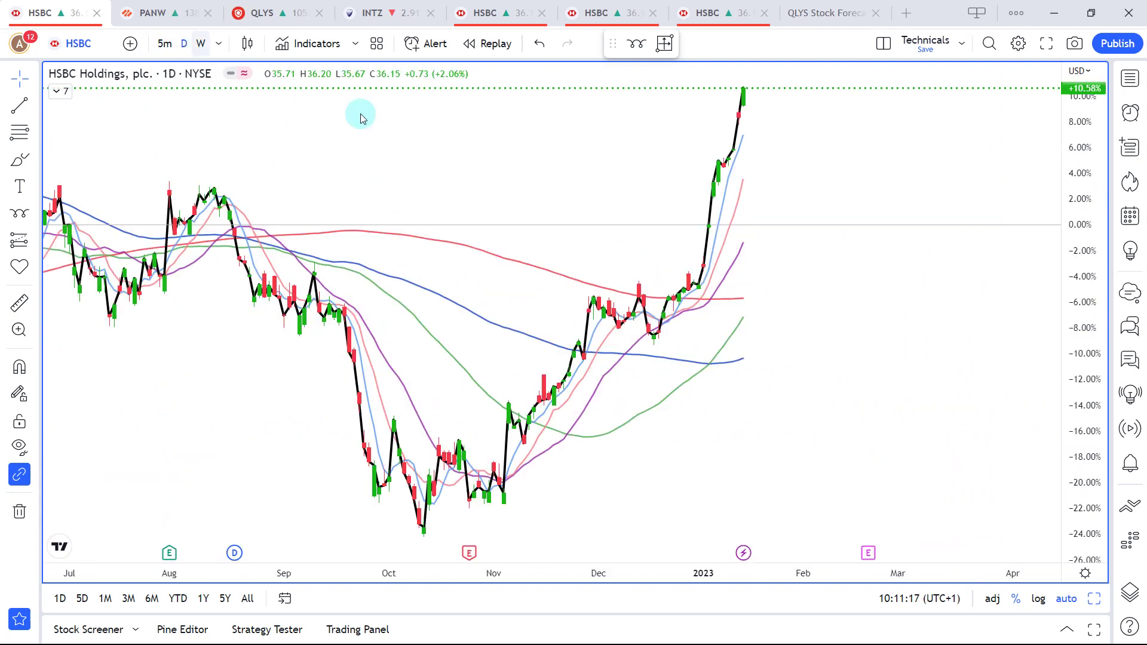
{"action": "key", "text": "alt+Return"}
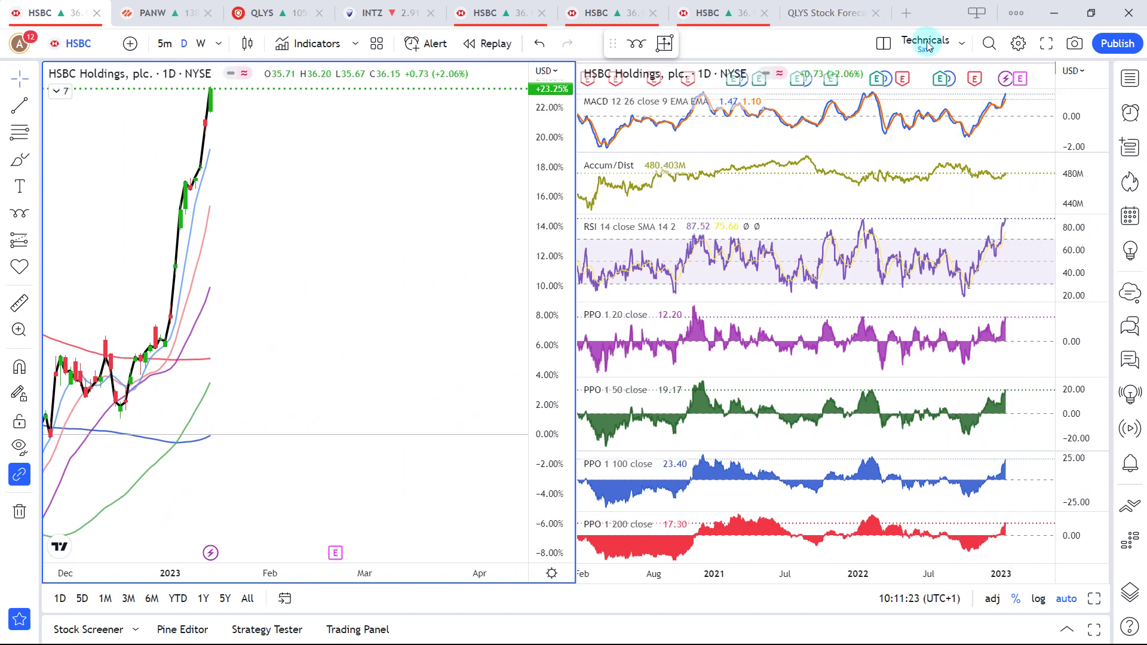
{"action": "scroll", "coordinate": [348, 343], "scroll_direction": "down", "scroll_amount": 5}
{"action": "scroll", "coordinate": [357, 348], "scroll_direction": "down", "scroll_amount": 3}
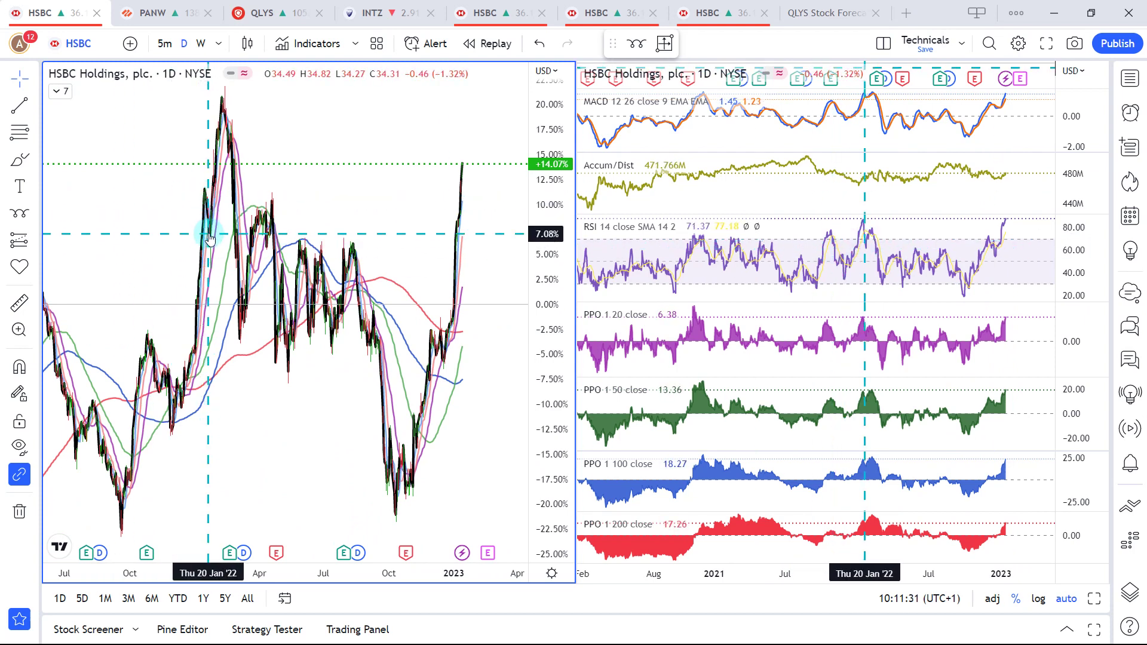
{"action": "scroll", "coordinate": [206, 235], "scroll_direction": "up", "scroll_amount": 1}
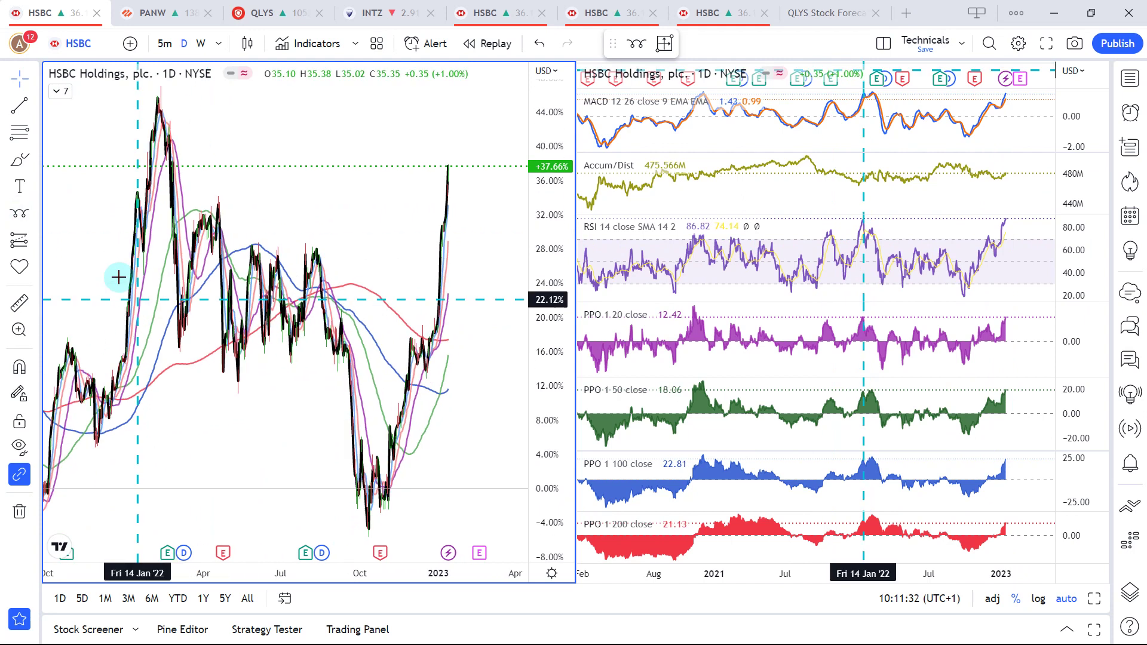
Place a cross line on the February 2022 high, then show the HSBC chart alone full-size
{"action": "left_click", "coordinate": [664, 43]}
{"action": "left_click", "coordinate": [136, 193]}
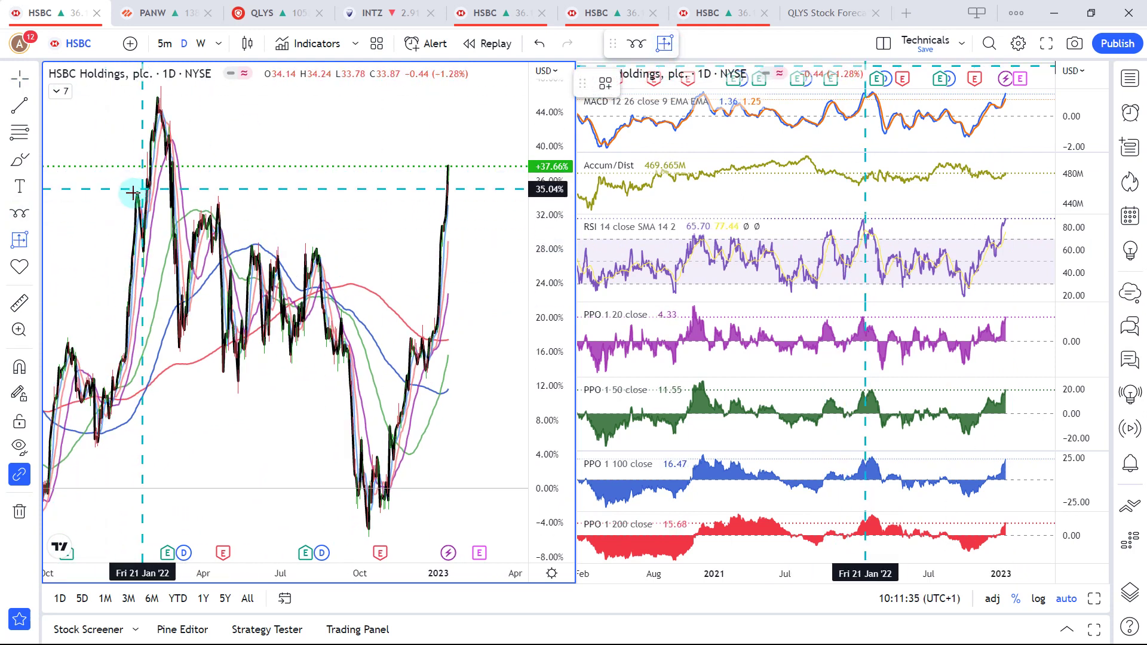
{"action": "mouse_move", "coordinate": [139, 220]}
{"action": "left_mouse_down"}
{"action": "mouse_move", "coordinate": [139, 206]}
{"action": "mouse_move", "coordinate": [146, 261]}
{"action": "mouse_move", "coordinate": [160, 95]}
{"action": "mouse_move", "coordinate": [142, 113]}
{"action": "mouse_move", "coordinate": [161, 126]}
{"action": "mouse_move", "coordinate": [144, 141]}
{"action": "mouse_move", "coordinate": [153, 112]}
{"action": "left_mouse_up"}
{"action": "left_click_drag", "start_coordinate": [2, 187], "coordinate": [45, 68]}
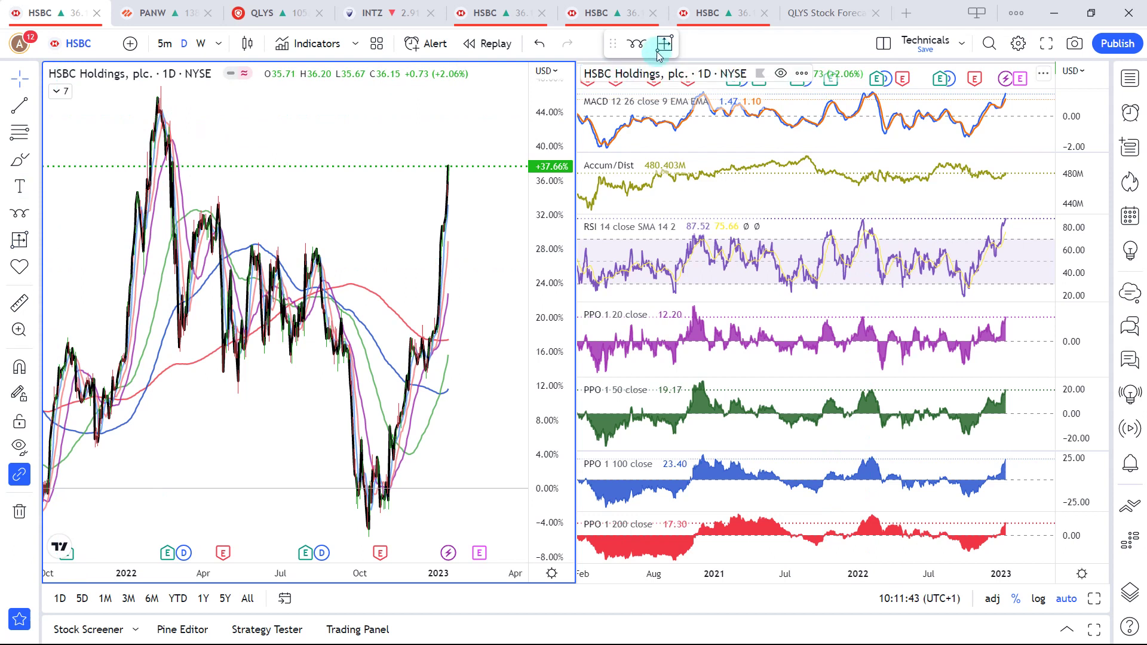
{"action": "left_click", "coordinate": [334, 132]}
{"action": "left_click_drag", "start_coordinate": [335, 133], "coordinate": [183, 352]}
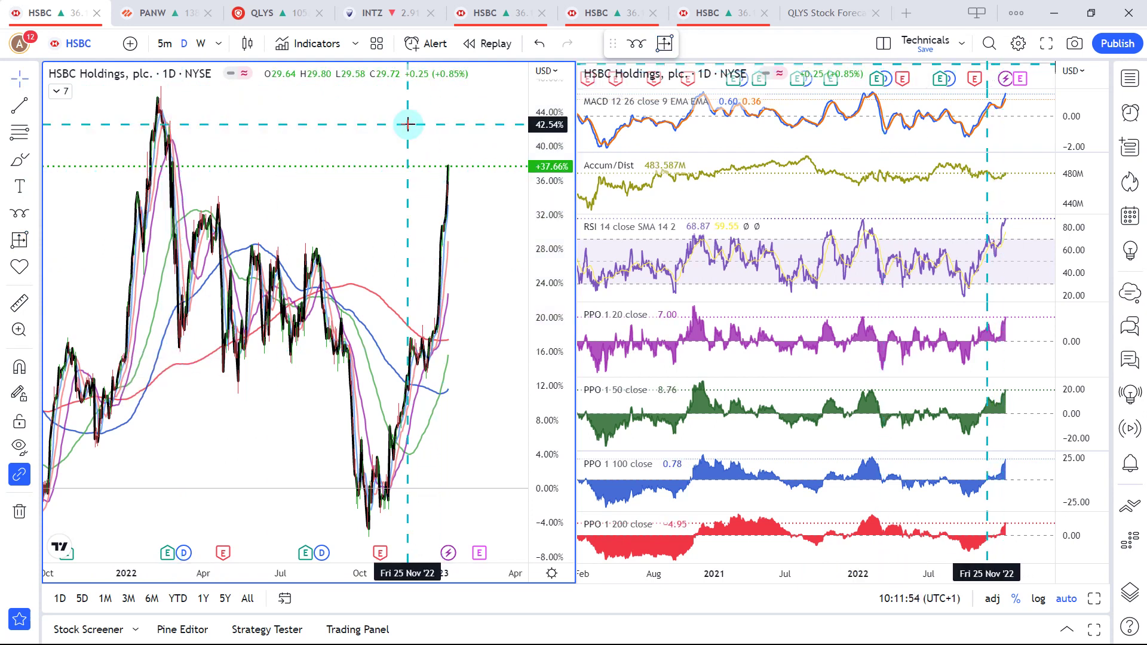
{"action": "key", "text": "alt+Return"}
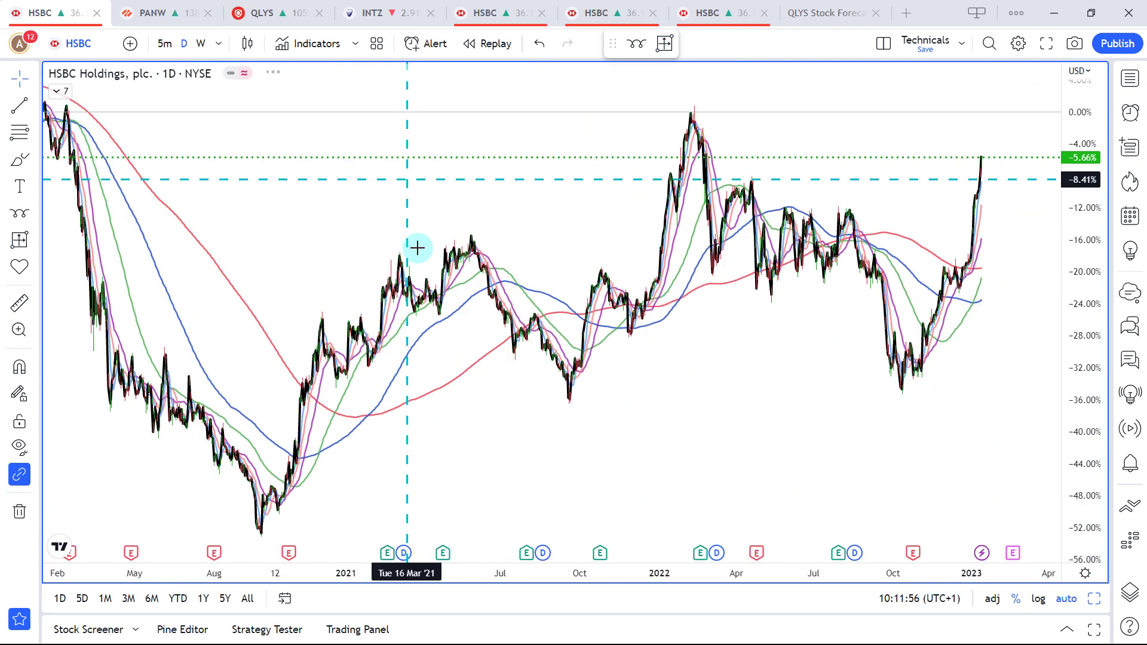
Open the HSBC Seasonality layout showing monthly returns from 2004 to 2023
{"action": "left_click", "coordinate": [485, 13]}
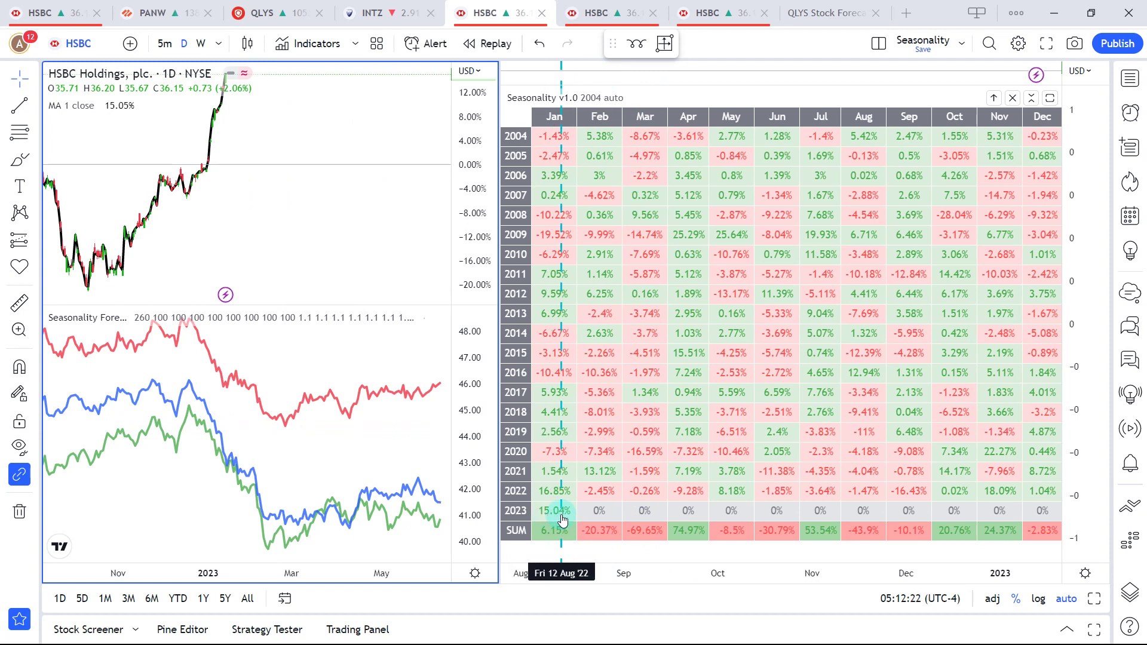
Bring up the HSBC fundamentals chart and close the side panel to widen it
{"action": "left_click", "coordinate": [588, 6]}
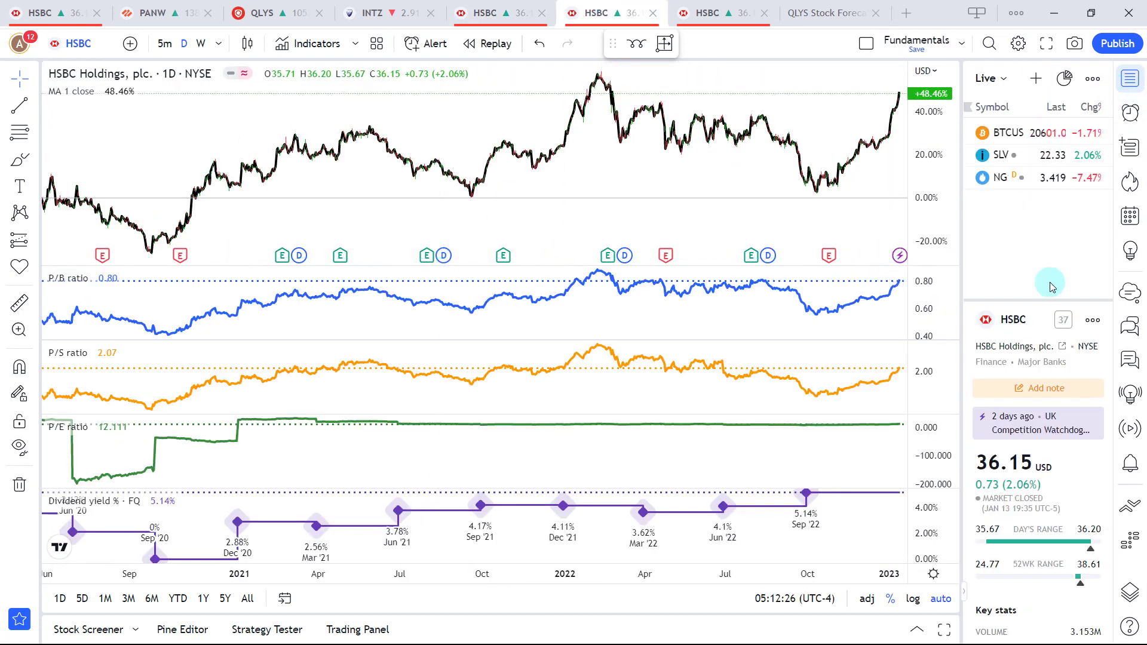
{"action": "left_click", "coordinate": [1014, 347]}
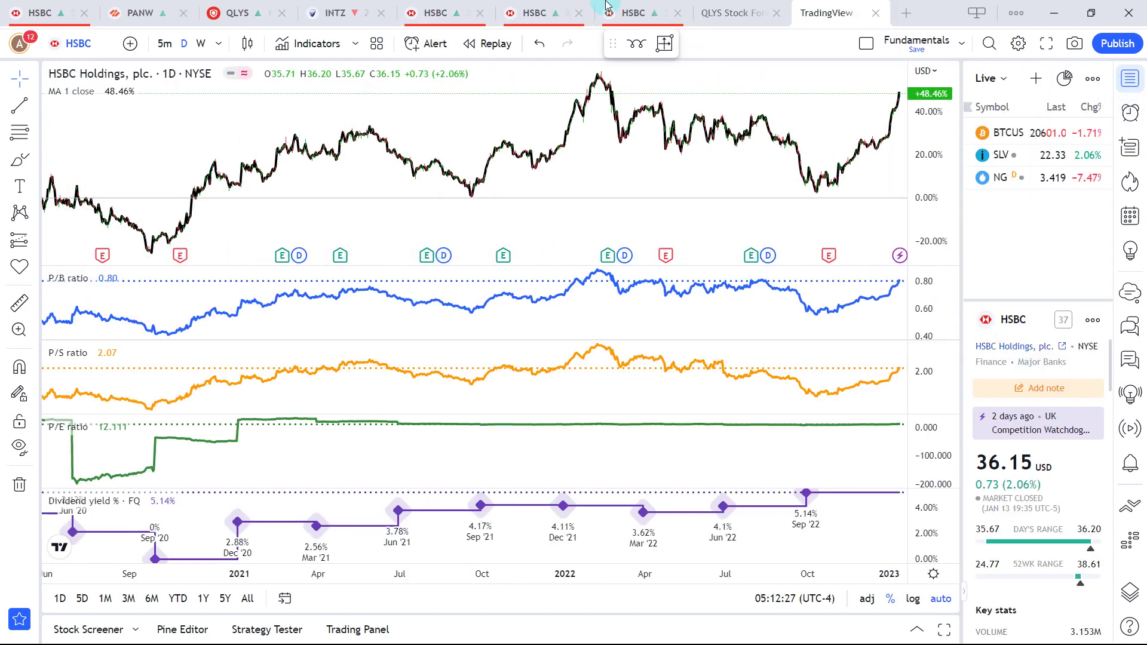
{"action": "left_click", "coordinate": [541, 6]}
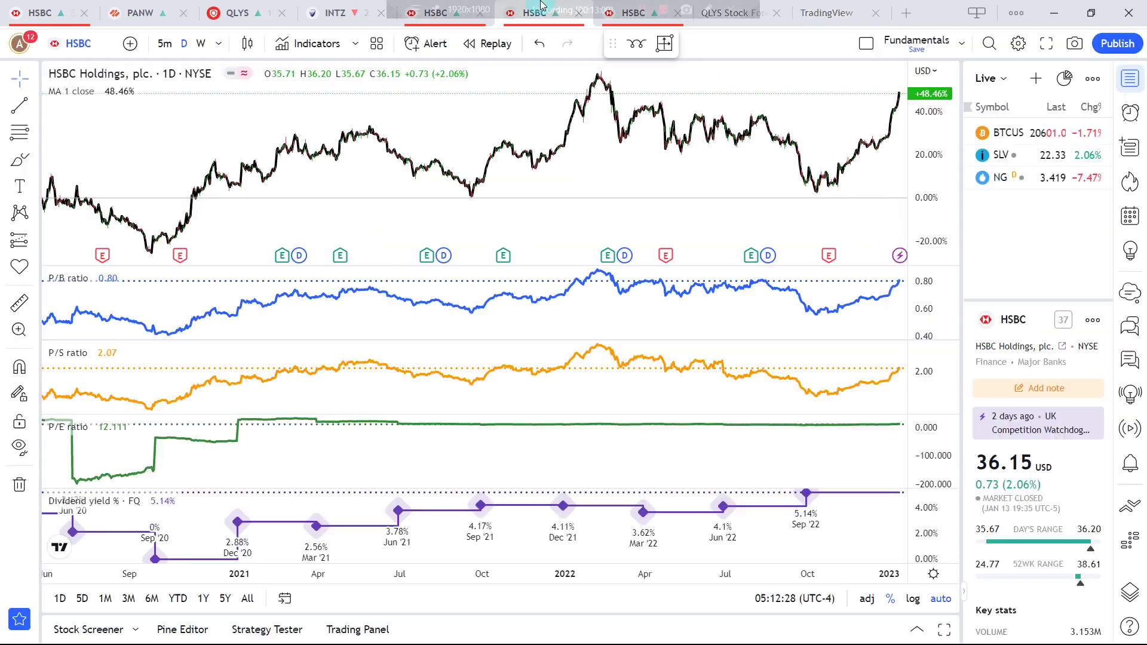
{"action": "left_click", "coordinate": [1139, 83]}
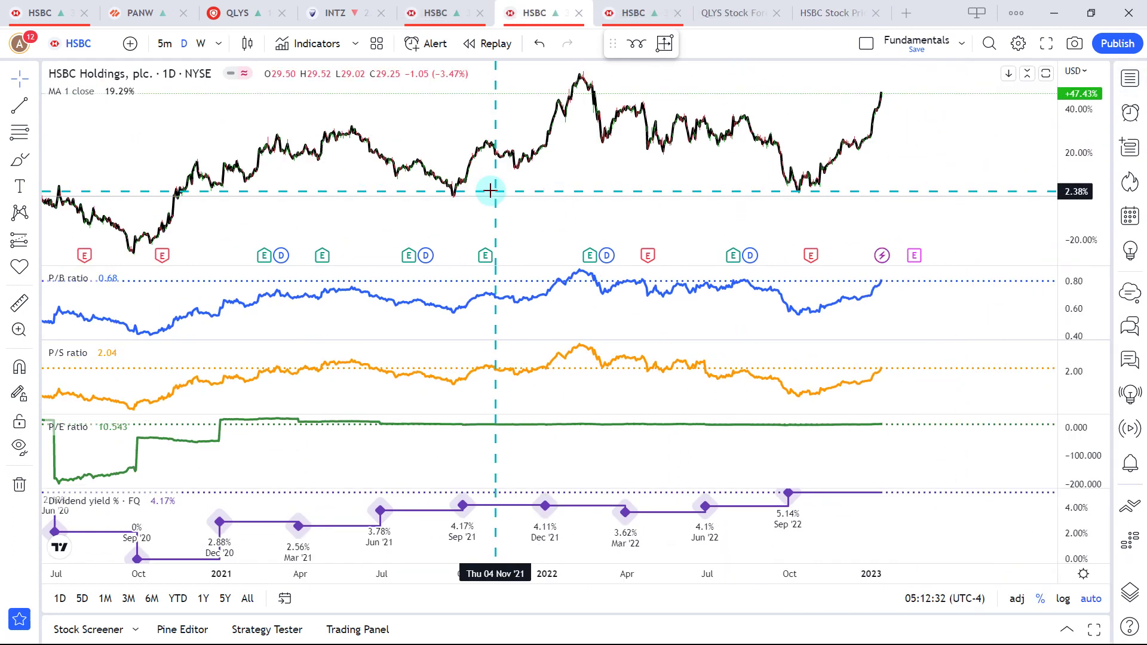
Zoom out across the P/B, P/S, P/E and dividend-yield history, then open HSBC's overview page
{"action": "scroll", "coordinate": [633, 332], "scroll_direction": "down", "scroll_amount": 5}
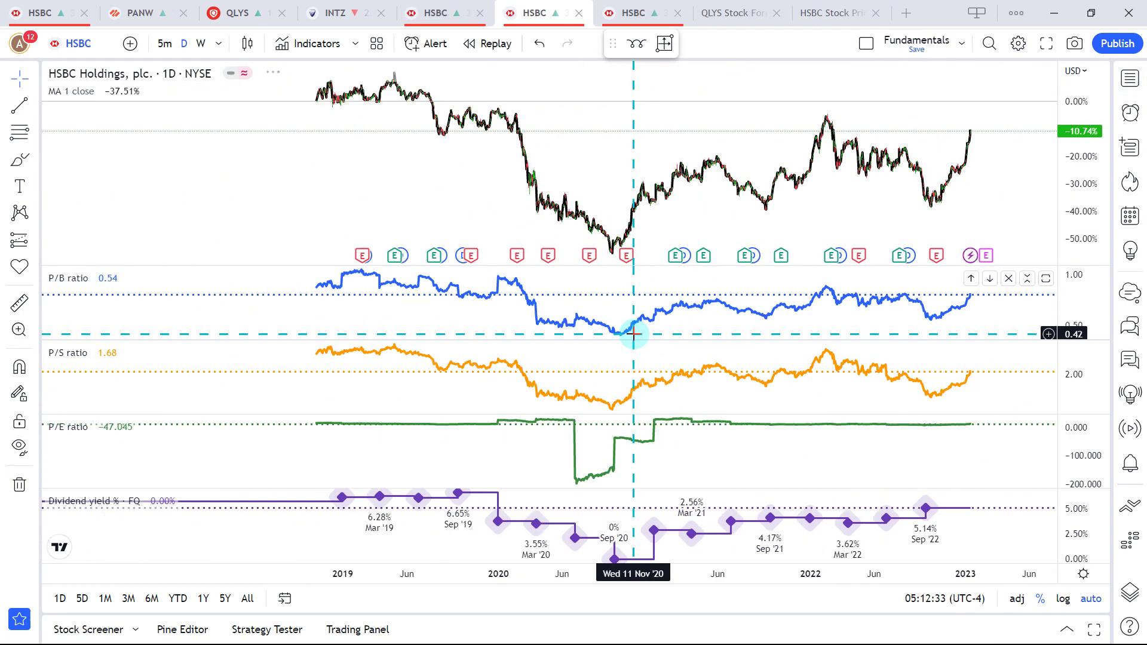
{"action": "scroll", "coordinate": [632, 332], "scroll_direction": "down", "scroll_amount": 3}
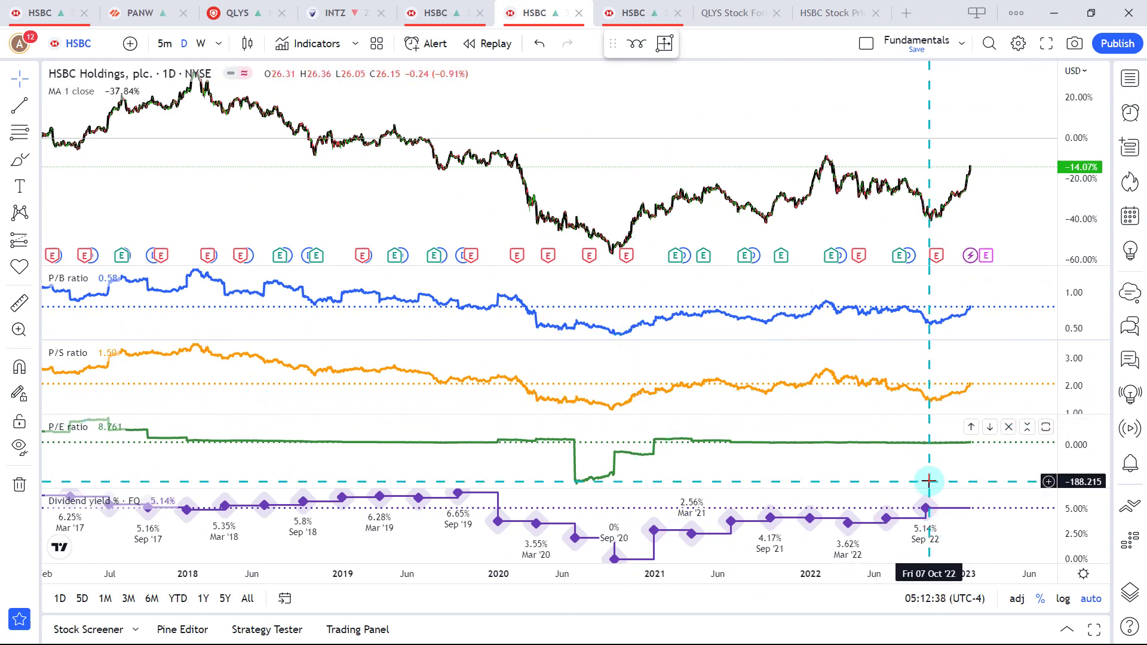
{"action": "scroll", "coordinate": [929, 481], "scroll_direction": "up", "scroll_amount": 3}
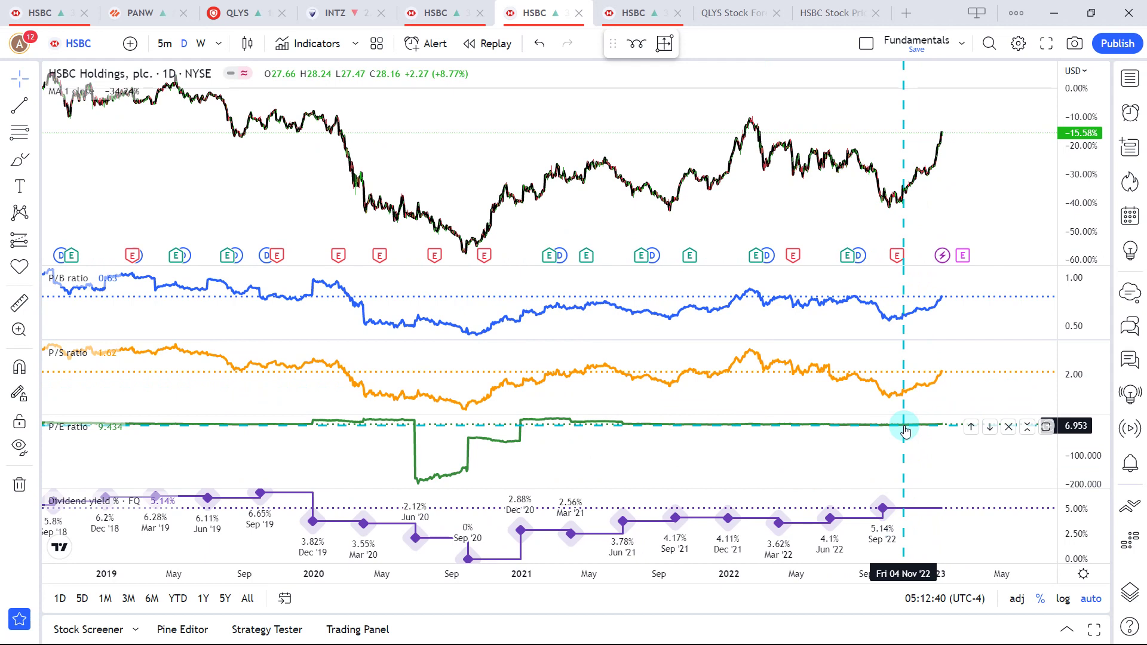
{"action": "scroll", "coordinate": [885, 430], "scroll_direction": "down", "scroll_amount": 3}
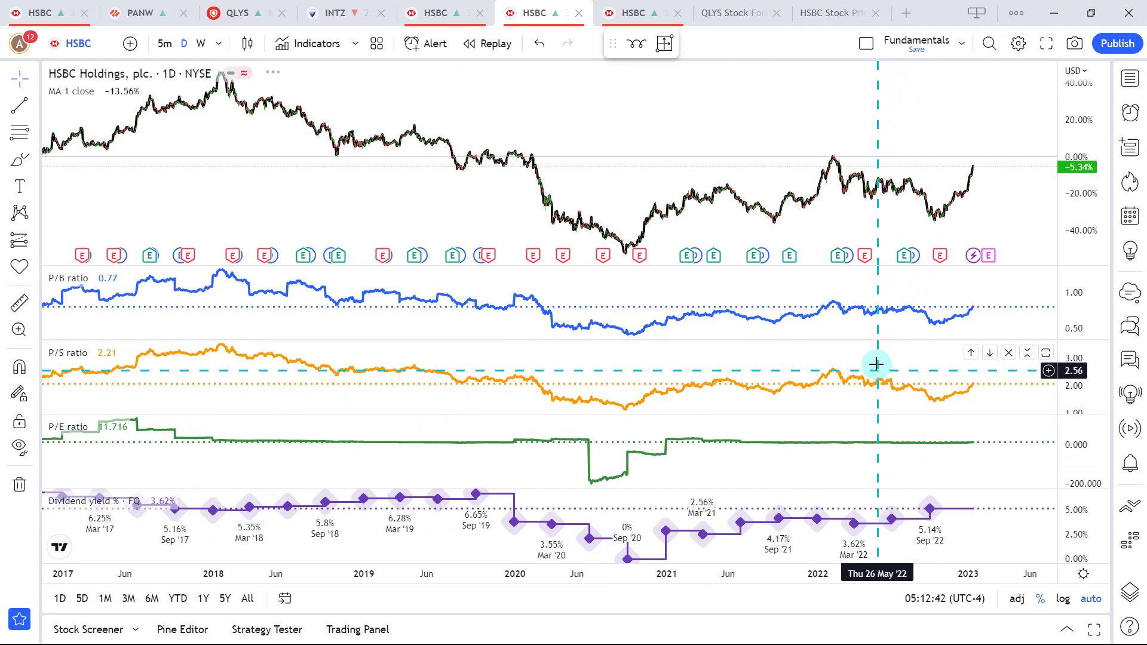
{"action": "scroll", "coordinate": [825, 335], "scroll_direction": "down", "scroll_amount": 3}
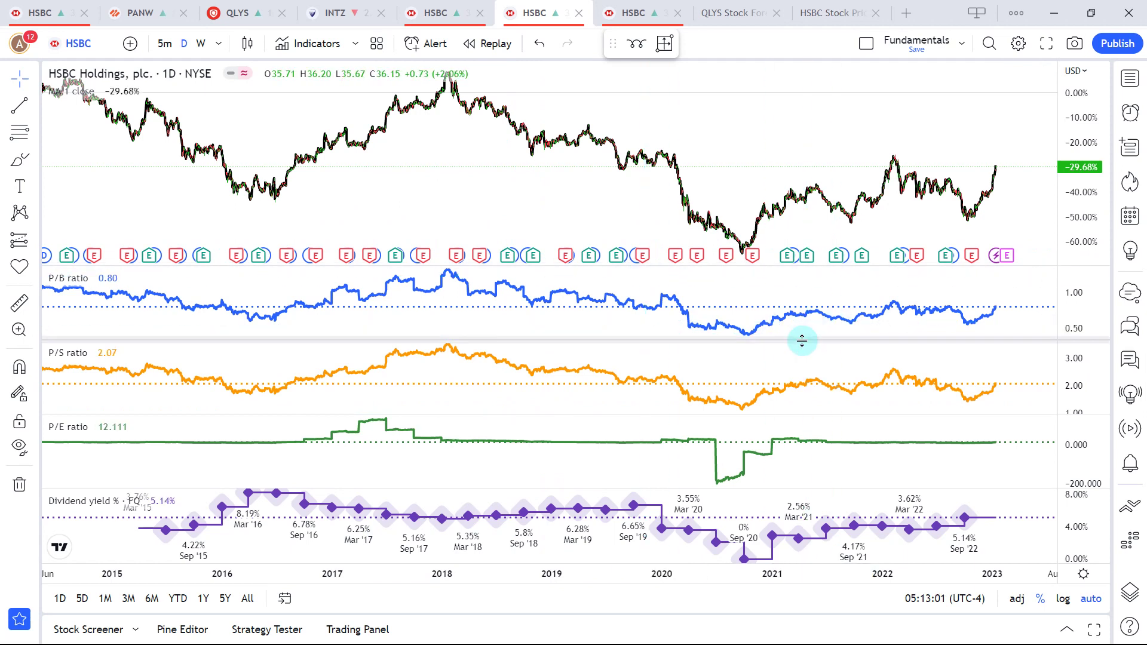
{"action": "left_click", "coordinate": [846, 20]}
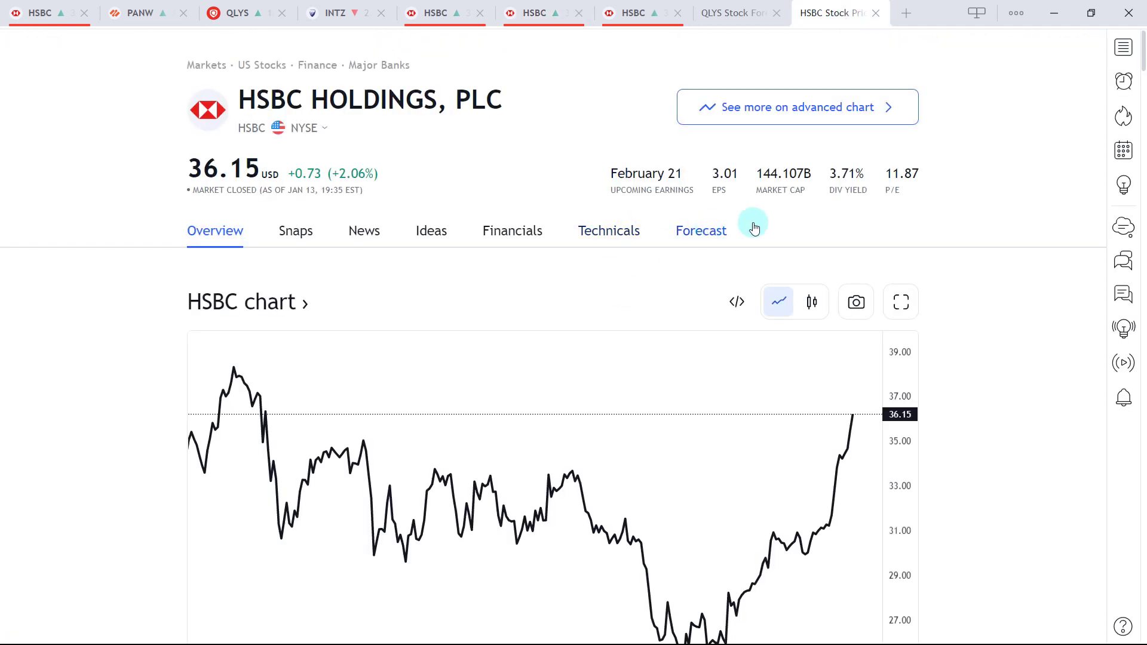
Review HSBC's 3.71% dividend yield and 43.37 price target, then search the symbol 'HSBC HOLDIN'
{"action": "double_click", "coordinate": [836, 174]}
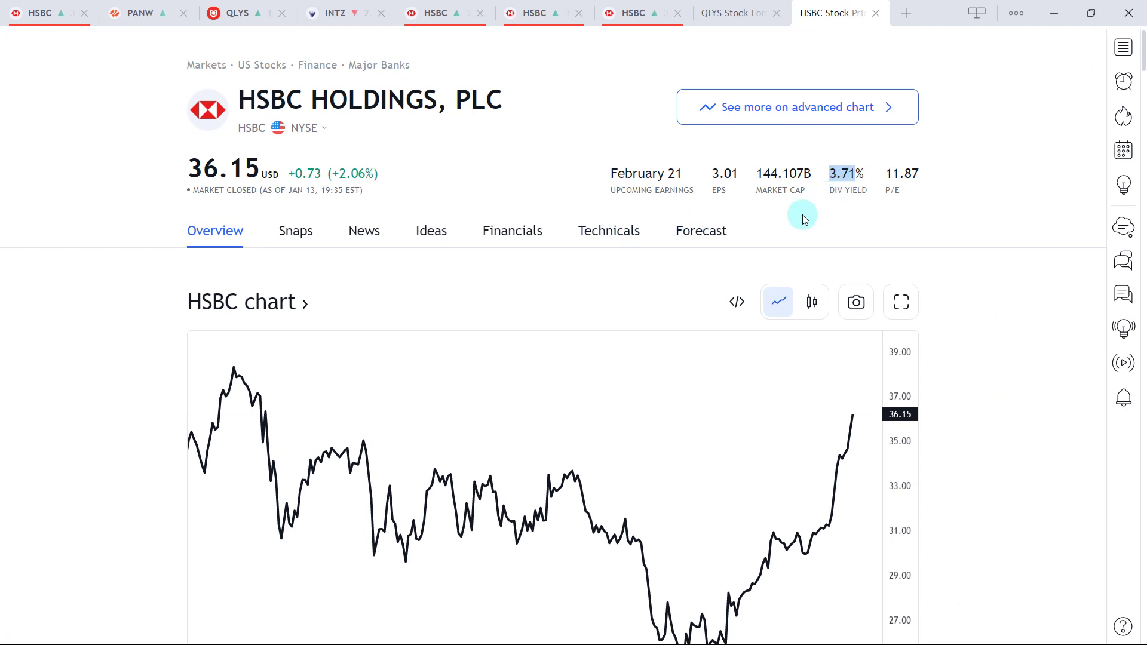
{"action": "left_click", "coordinate": [704, 233]}
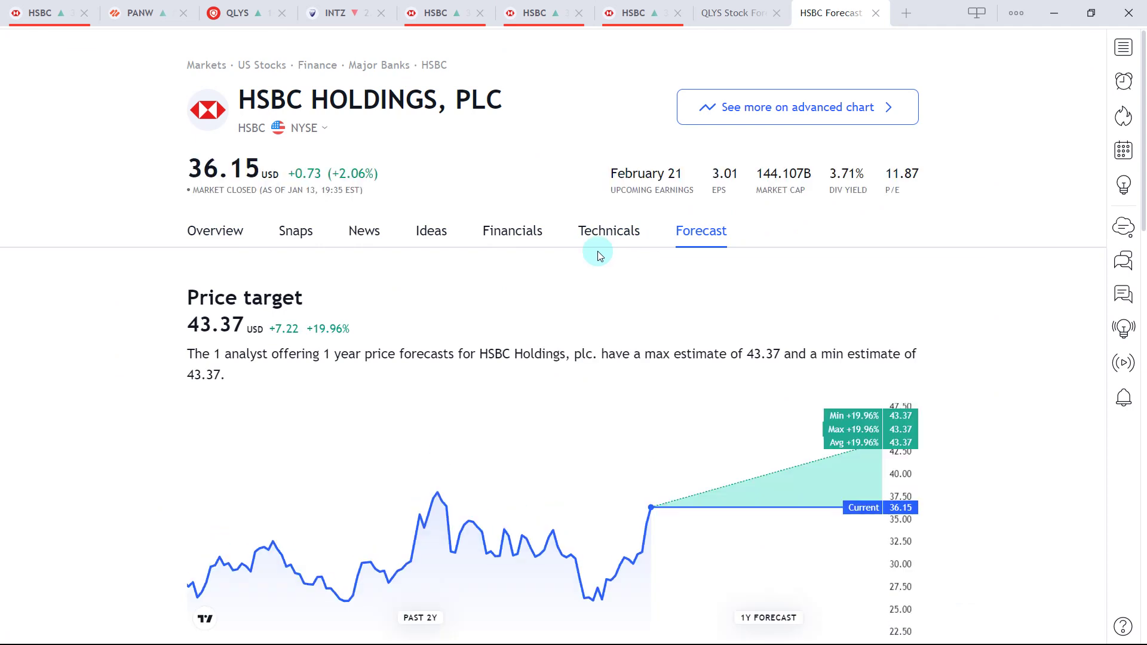
{"action": "left_click", "coordinate": [35, 5]}
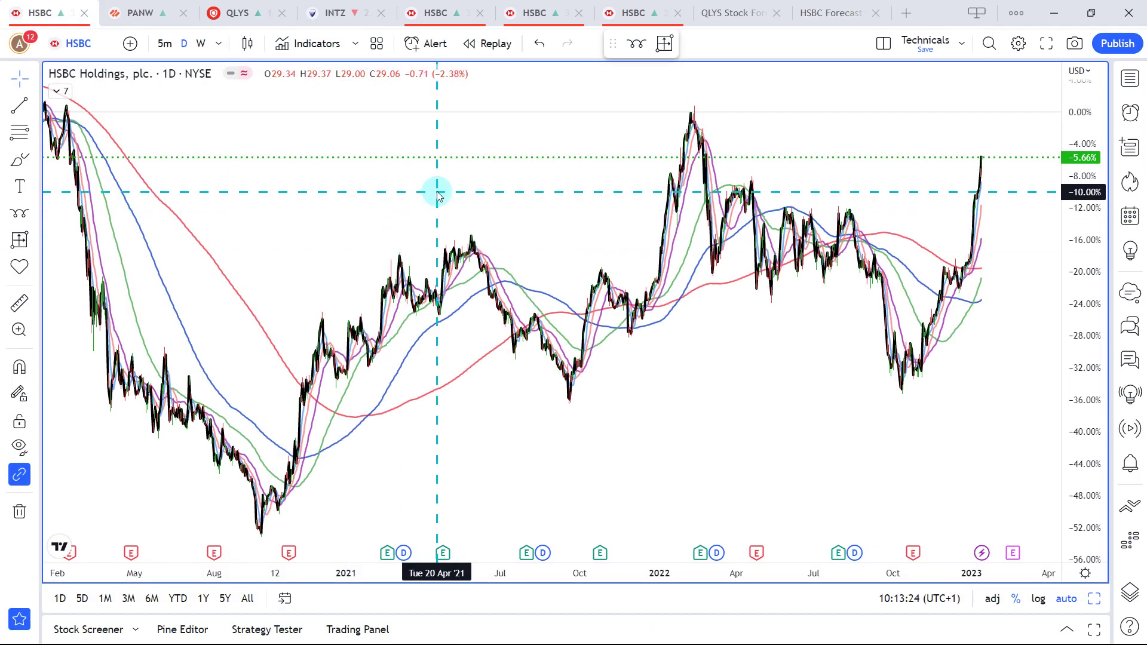
{"action": "type", "text": "HSBC"}
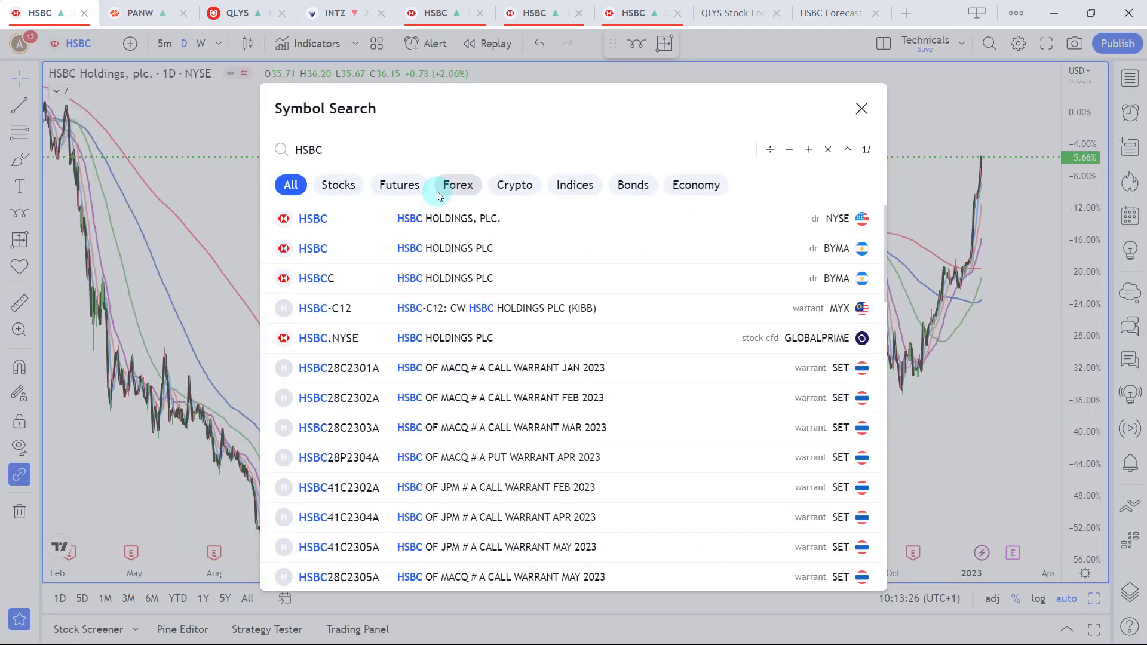
{"action": "type", "text": " HOLDIN"}
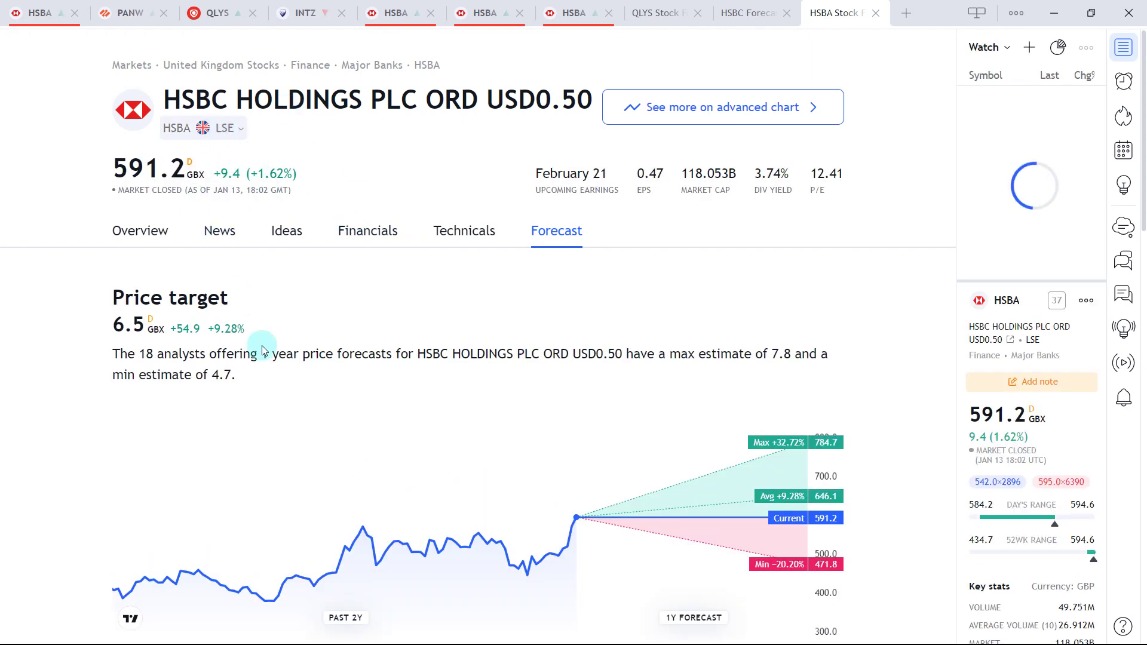
Review the HSBA forecast's 6.5 GBX target, Buy rating, EPS and revenue, then return to its chart
{"action": "scroll", "coordinate": [263, 340], "scroll_direction": "down", "scroll_amount": 1}
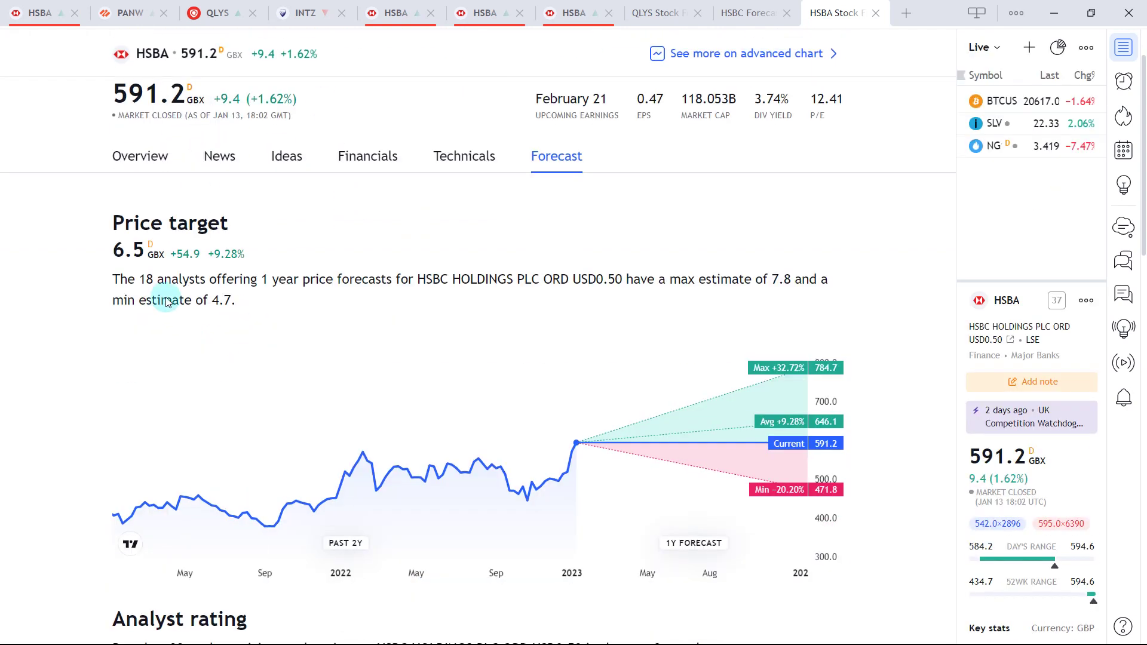
{"action": "scroll", "coordinate": [264, 326], "scroll_direction": "down", "scroll_amount": 1}
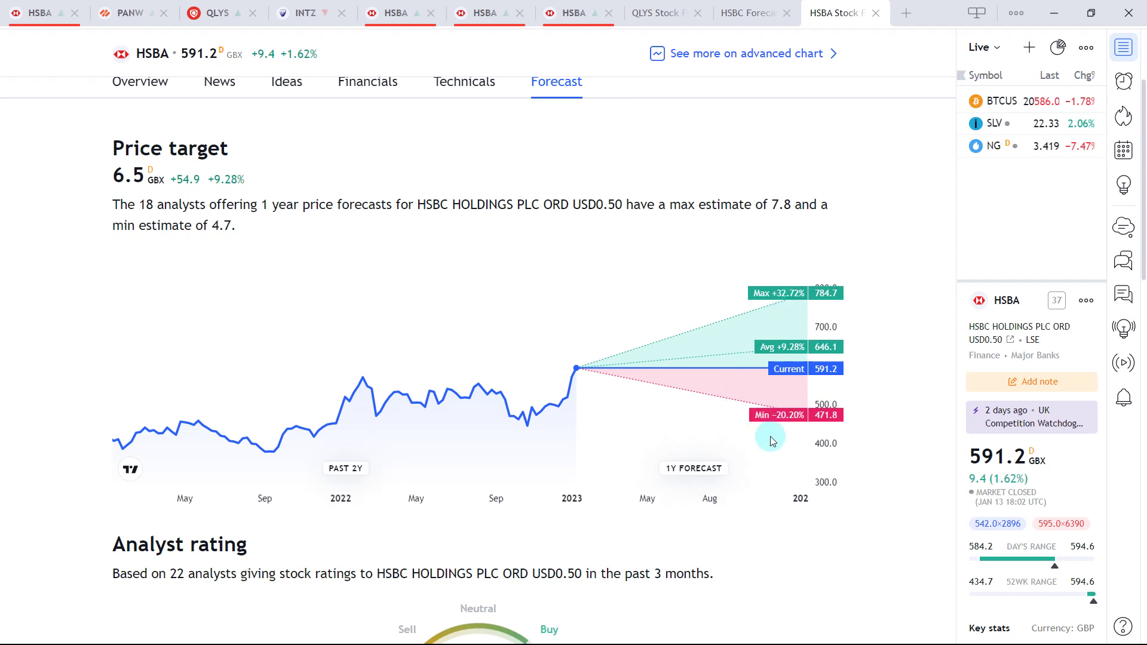
{"action": "scroll", "coordinate": [704, 453], "scroll_direction": "down", "scroll_amount": 2}
{"action": "scroll", "coordinate": [676, 457], "scroll_direction": "down", "scroll_amount": 3}
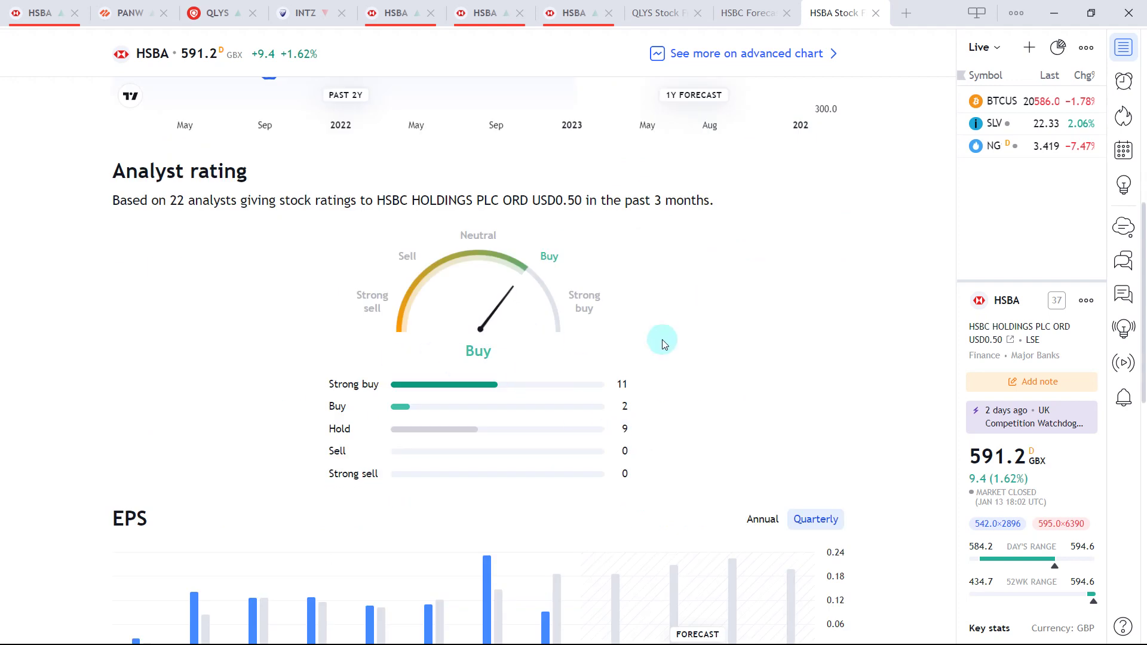
{"action": "scroll", "coordinate": [662, 333], "scroll_direction": "down", "scroll_amount": 7}
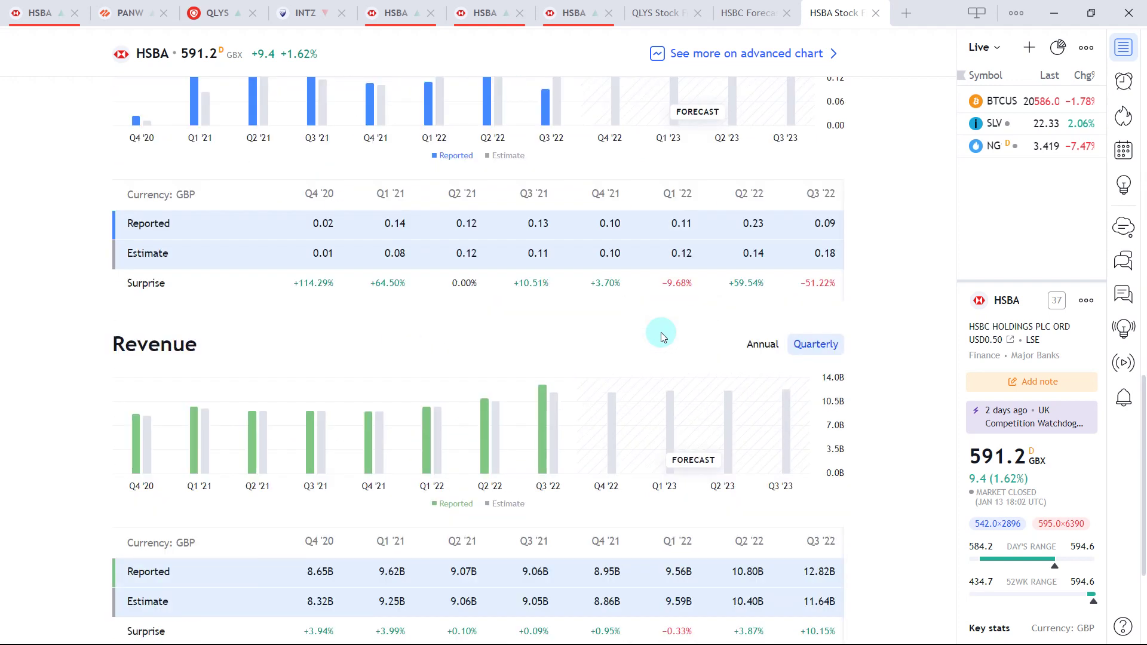
{"action": "scroll", "coordinate": [661, 332], "scroll_direction": "down", "scroll_amount": 3}
{"action": "scroll", "coordinate": [588, 329], "scroll_direction": "up", "scroll_amount": 9}
{"action": "scroll", "coordinate": [588, 329], "scroll_direction": "up", "scroll_amount": 8}
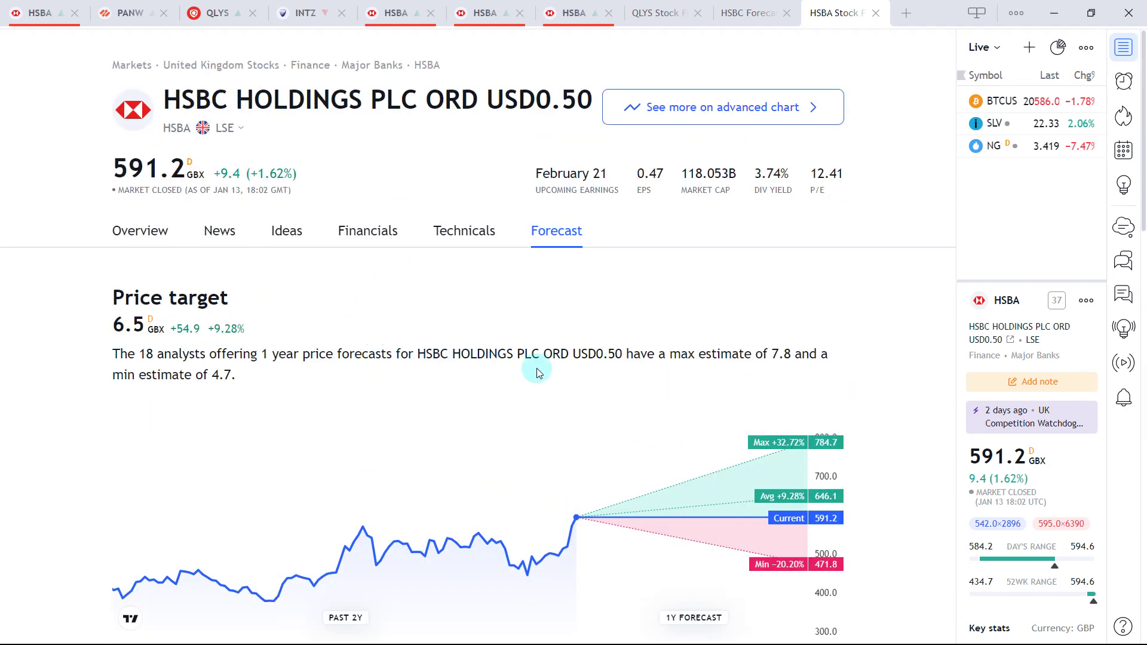
{"action": "scroll", "coordinate": [565, 373], "scroll_direction": "down", "scroll_amount": 3}
{"action": "left_click", "coordinate": [40, 12]}
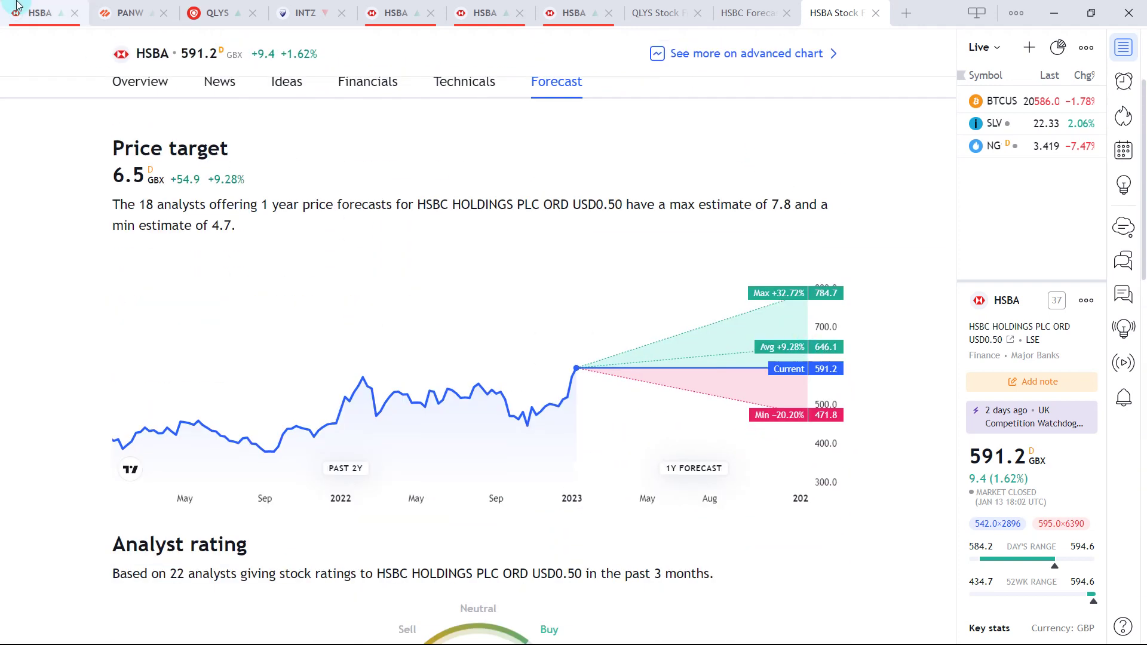
Zoom the HSBA chart out to 2018 and measure a price move from the latest price
{"action": "scroll", "coordinate": [508, 233], "scroll_direction": "down", "scroll_amount": 5}
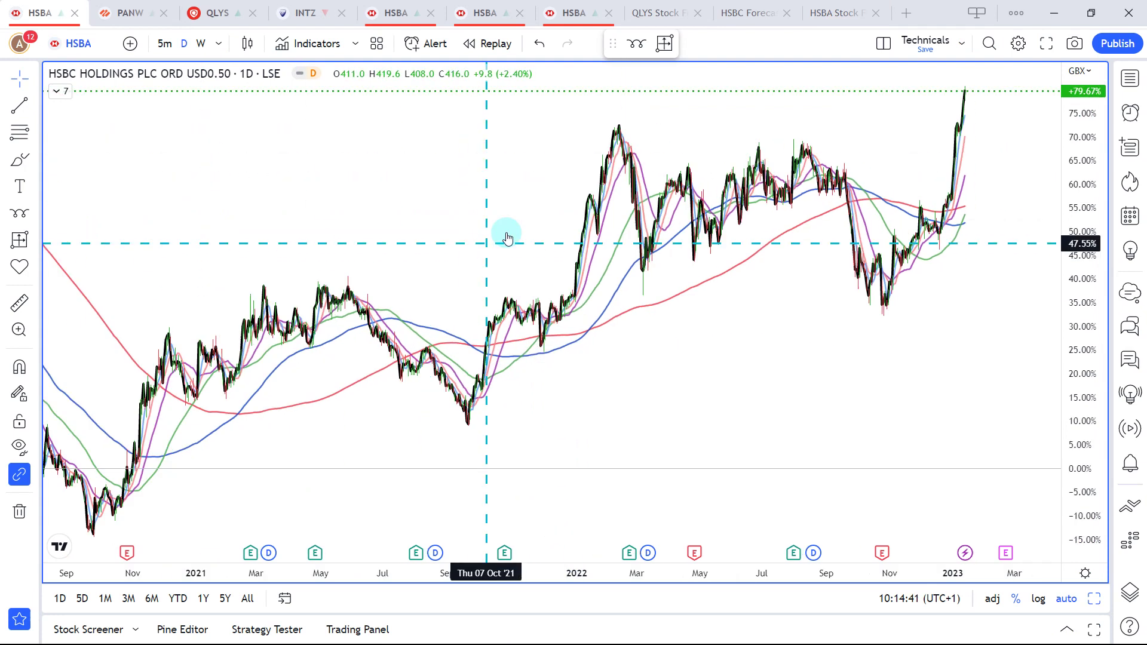
{"action": "scroll", "coordinate": [739, 177], "scroll_direction": "down", "scroll_amount": 4}
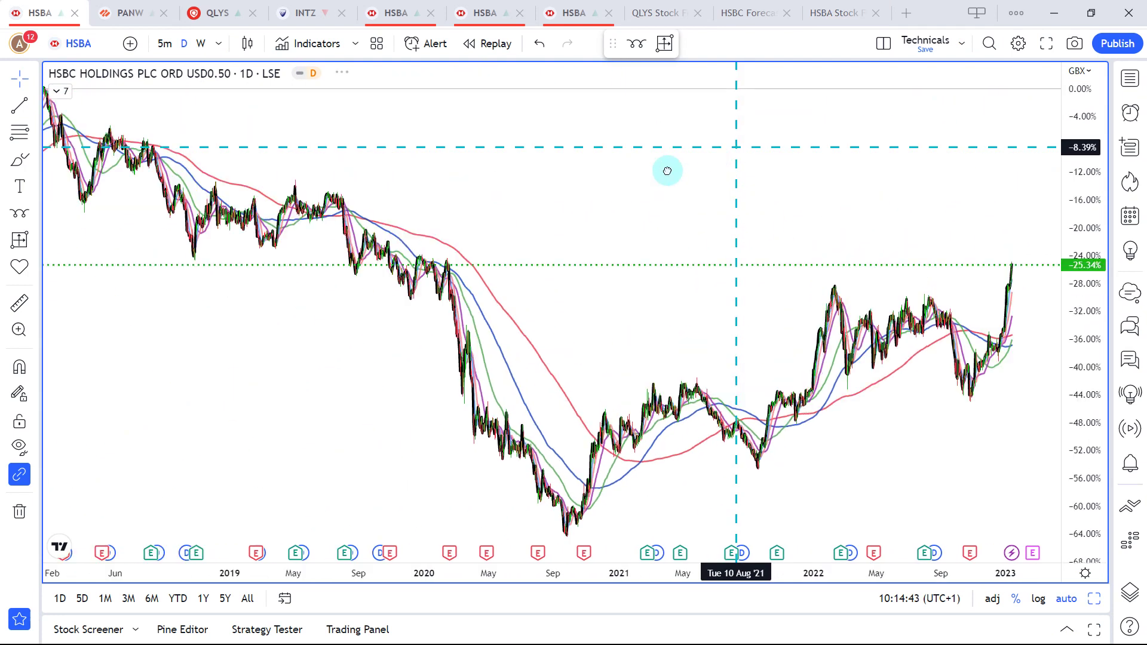
{"action": "left_click", "coordinate": [665, 43]}
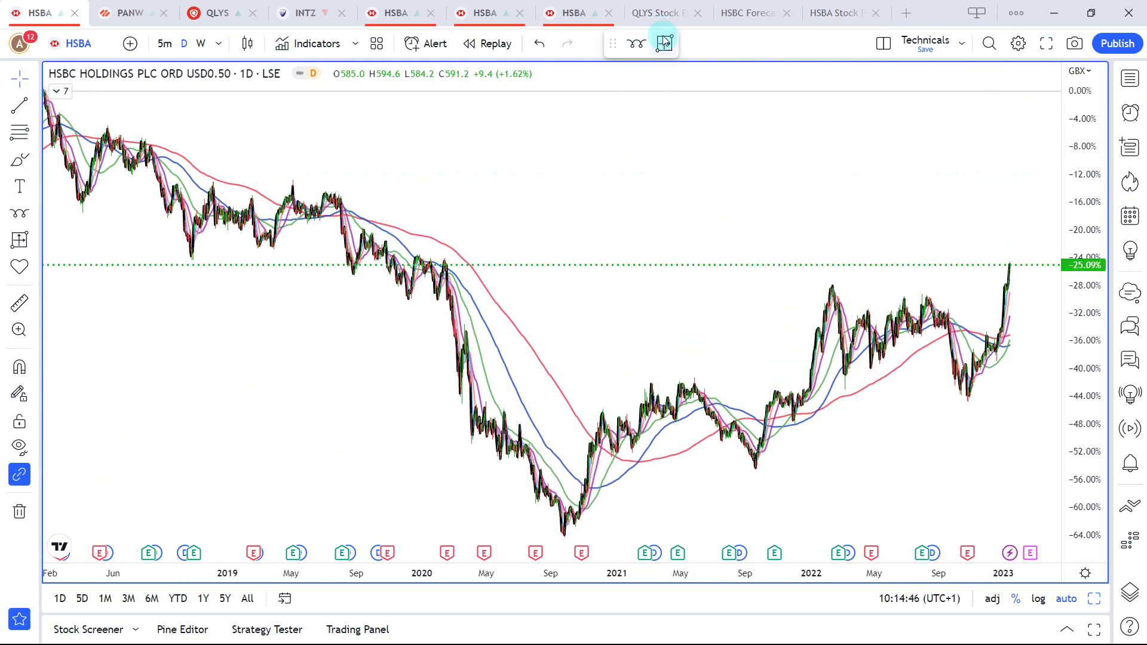
{"action": "left_click", "coordinate": [1034, 265]}
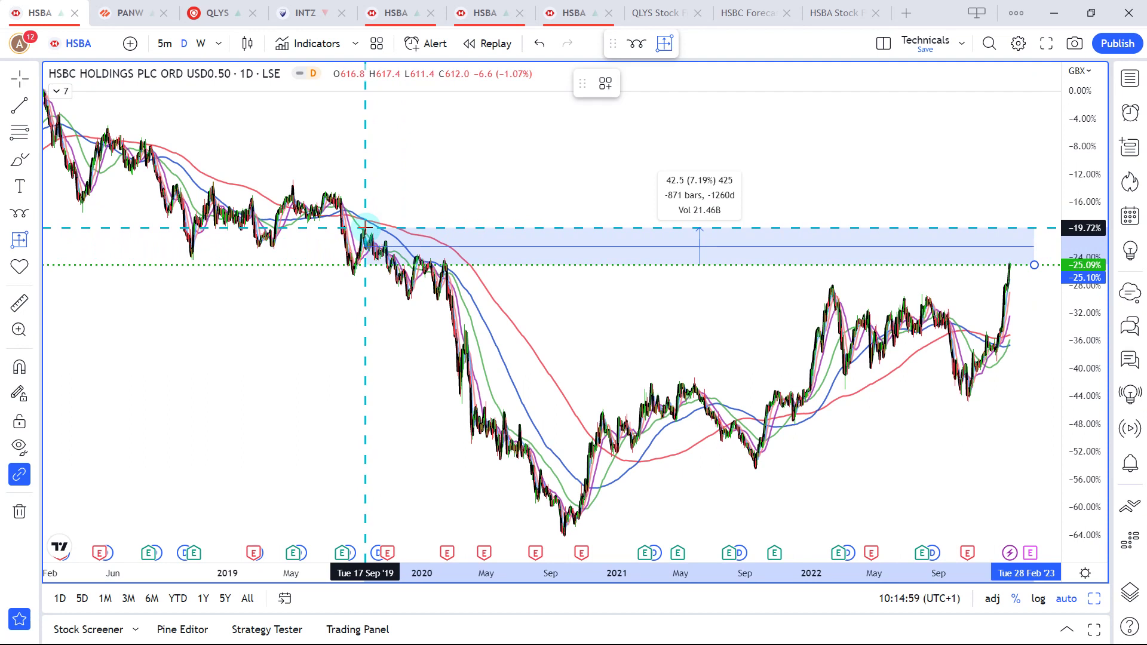
{"action": "left_click", "coordinate": [293, 207]}
Highlight the 2018–2019 sideways range in pink, clear it, and switch to the Excel watchlist
{"action": "key", "text": "ctrl+shift+2"}
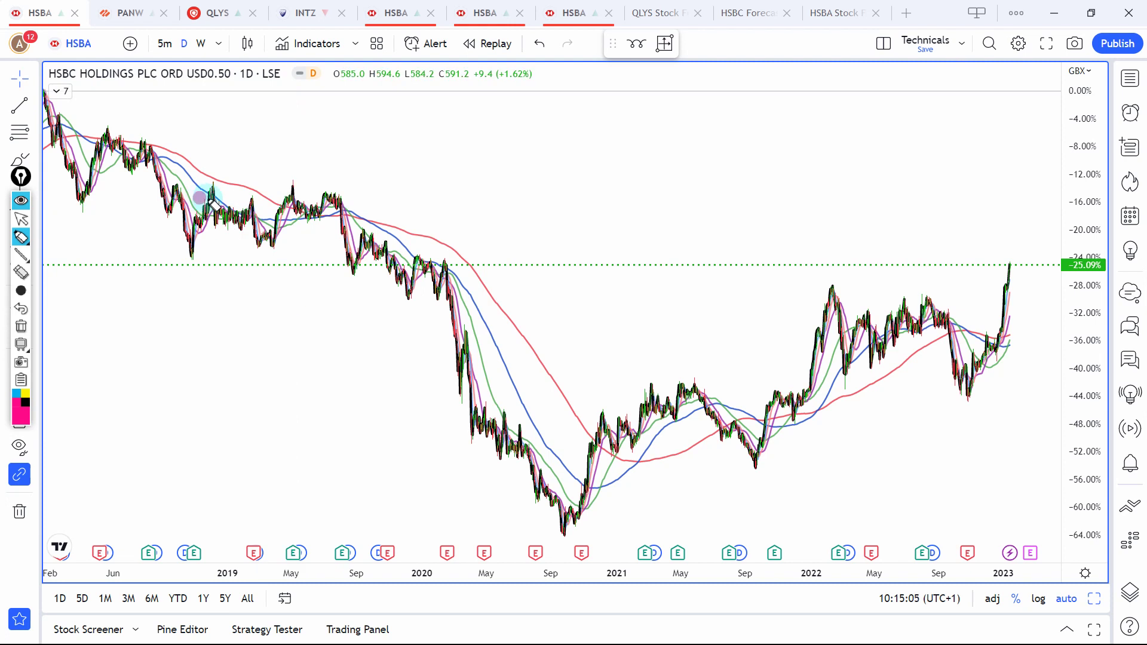
{"action": "mouse_move", "coordinate": [196, 197]}
{"action": "left_mouse_down"}
{"action": "mouse_move", "coordinate": [336, 199]}
{"action": "mouse_move", "coordinate": [162, 209]}
{"action": "mouse_move", "coordinate": [323, 203]}
{"action": "mouse_move", "coordinate": [298, 213]}
{"action": "left_mouse_up"}
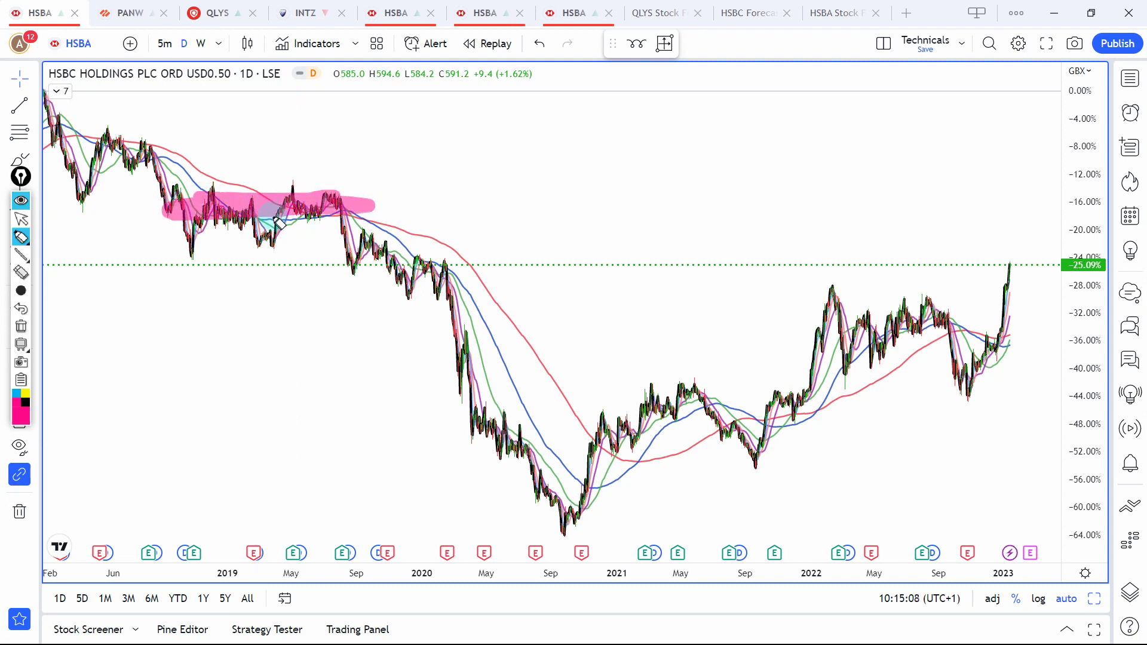
{"action": "key", "text": "Escape"}
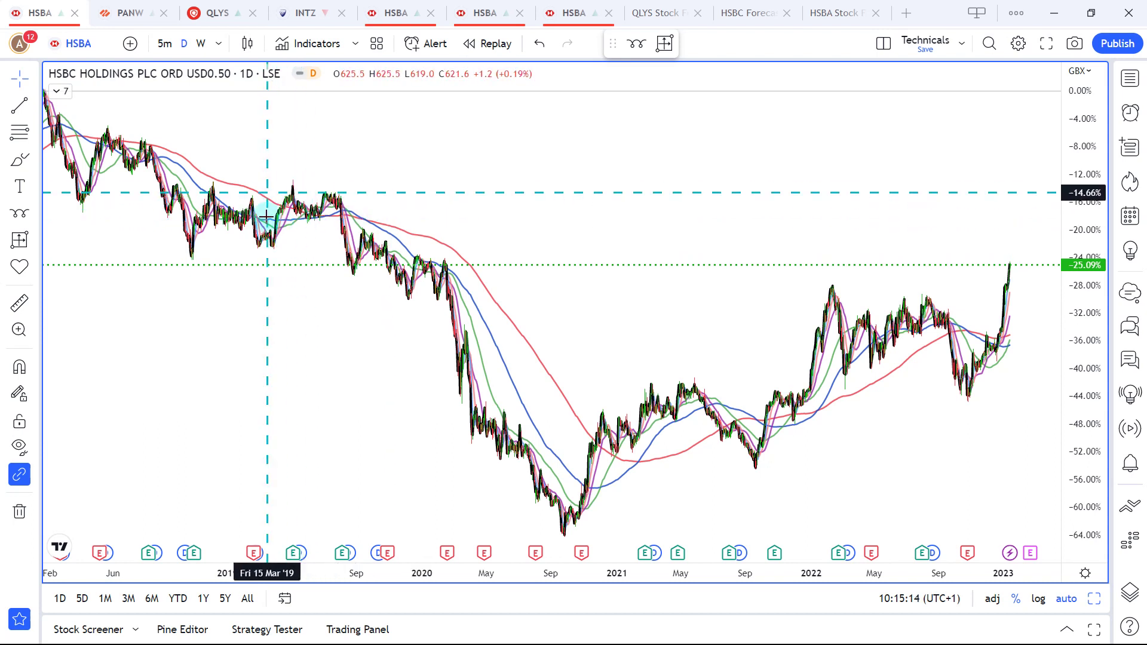
{"action": "key", "text": "alt+Tab"}
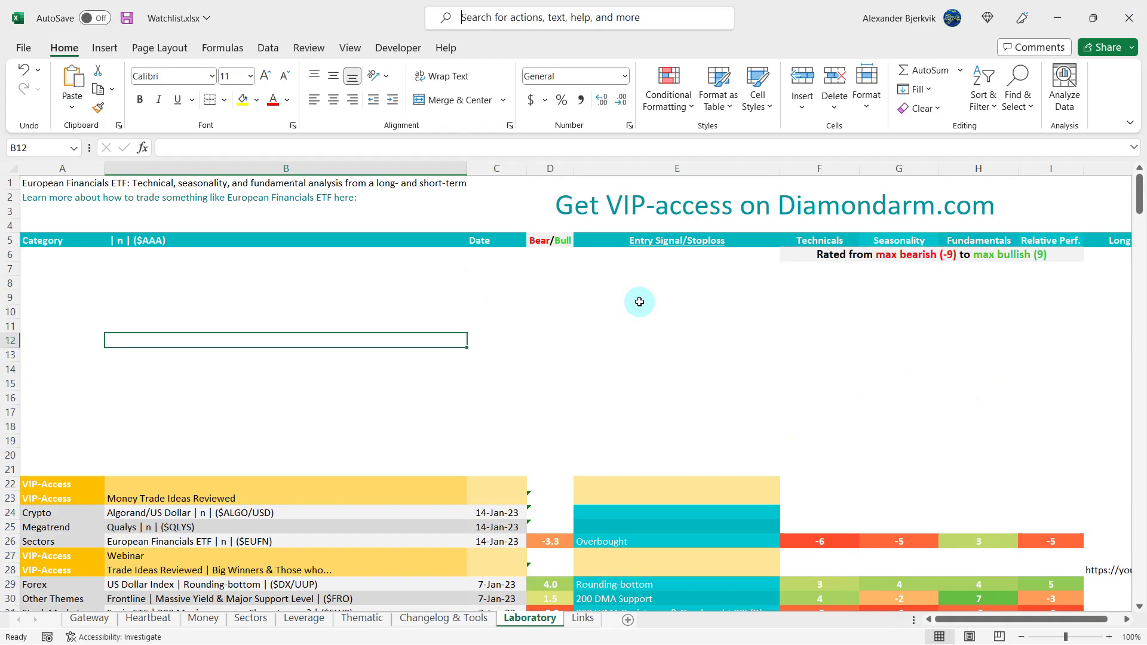